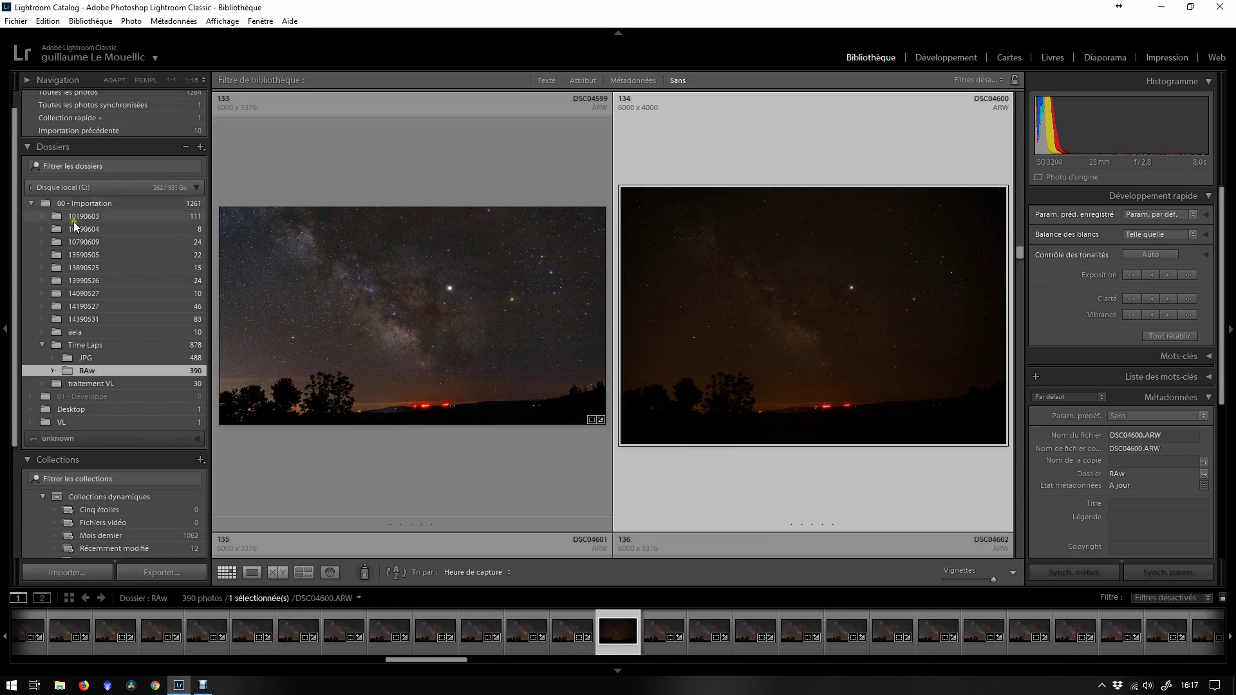
pyautogui.rightClick(89, 205)
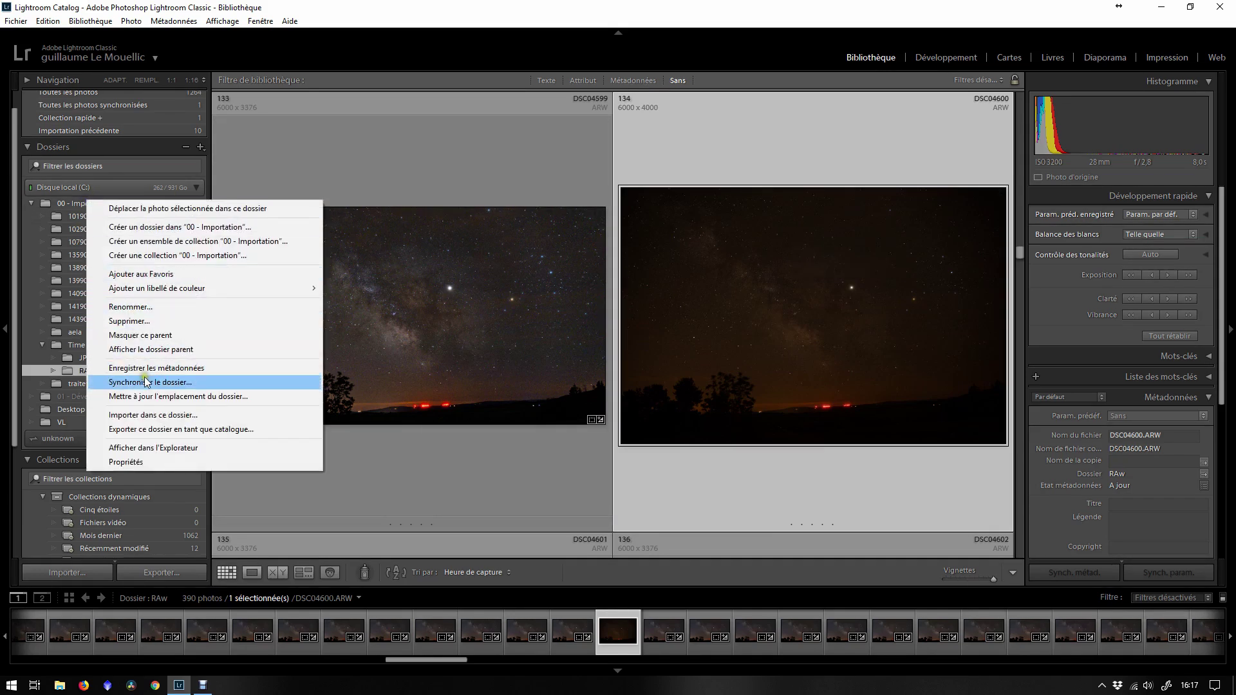
pyautogui.click(351, 7)
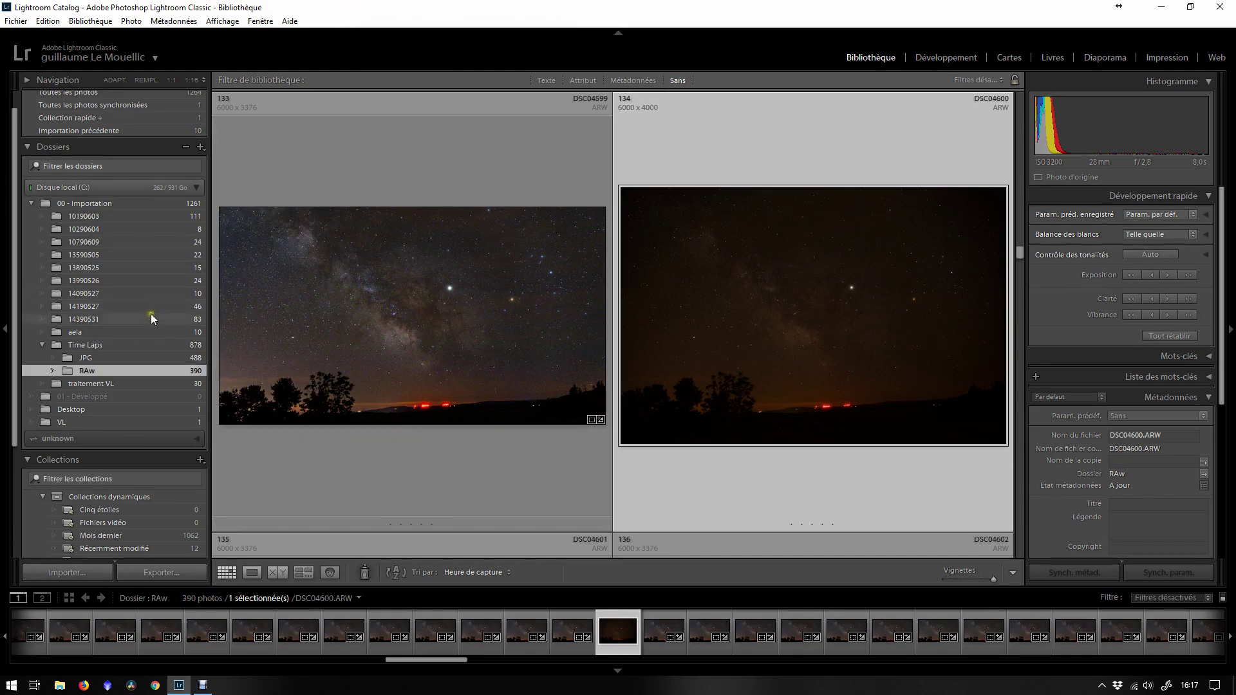
# Open DSC04600.ARW in the Develop module and crop it to a 16 x 9 aspect ratio
pyautogui.moveTo(450, 660)
pyautogui.mouseDown()
pyautogui.moveTo(509, 664)
pyautogui.moveTo(471, 663)
pyautogui.mouseUp()
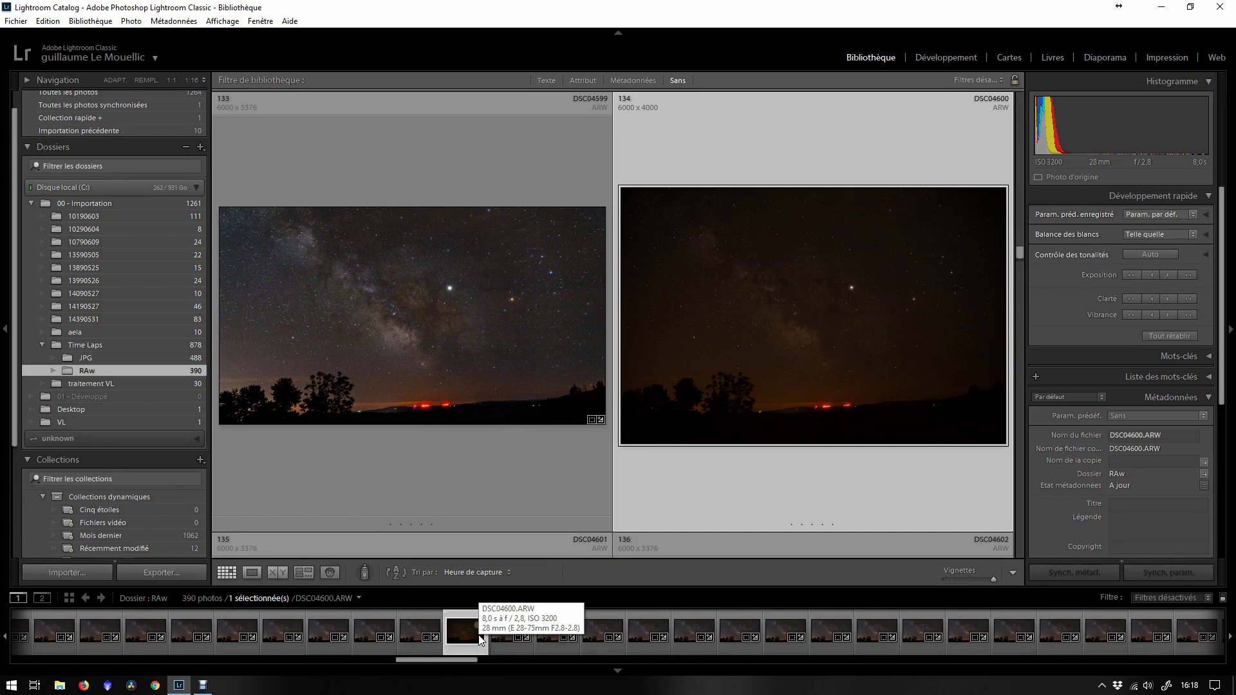
pyautogui.click(920, 59)
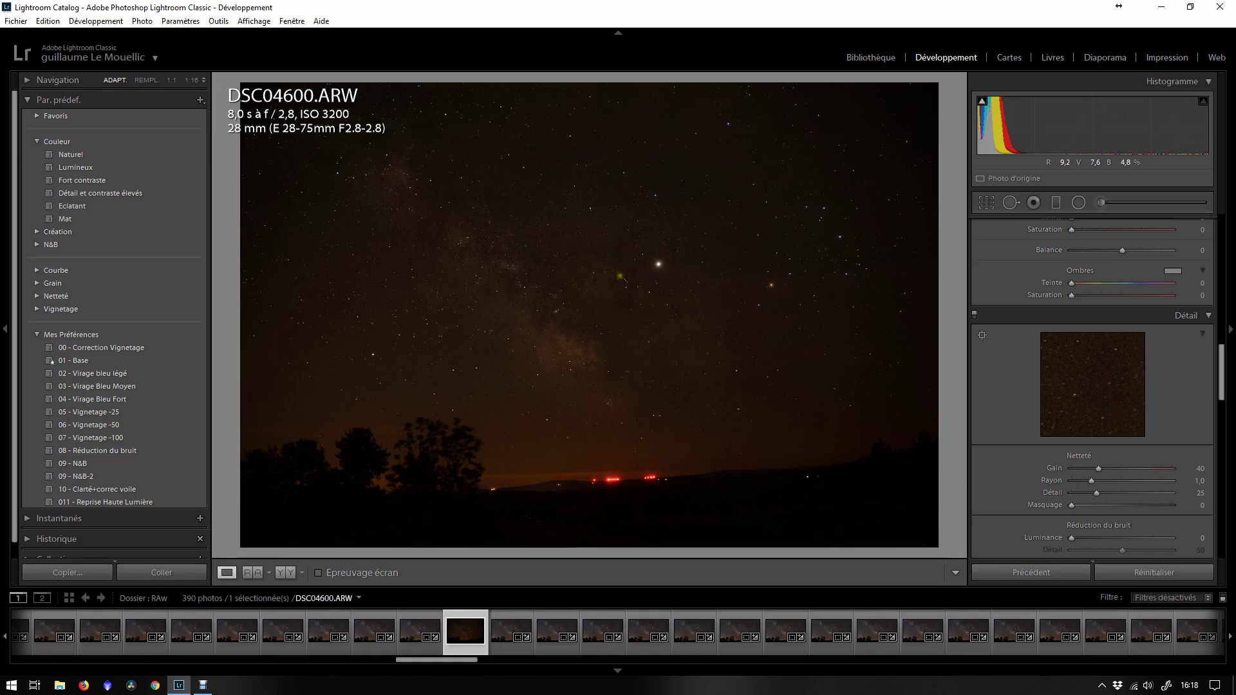
pyautogui.click(986, 202)
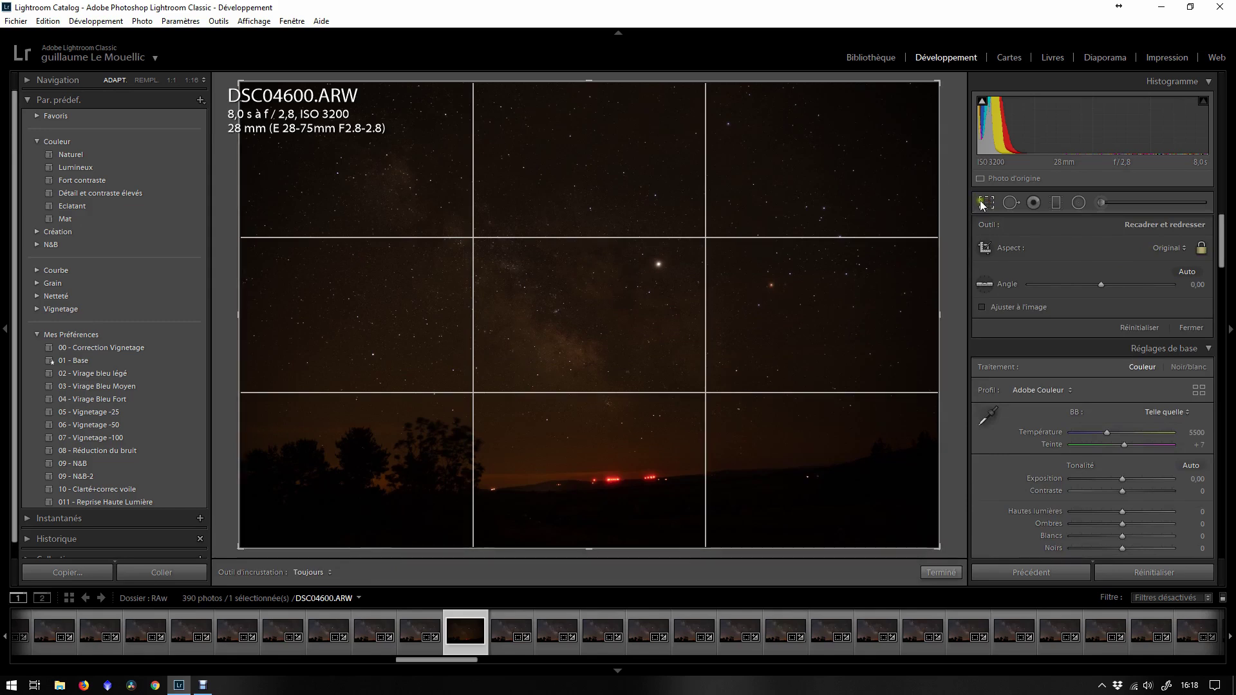
pyautogui.click(1188, 272)
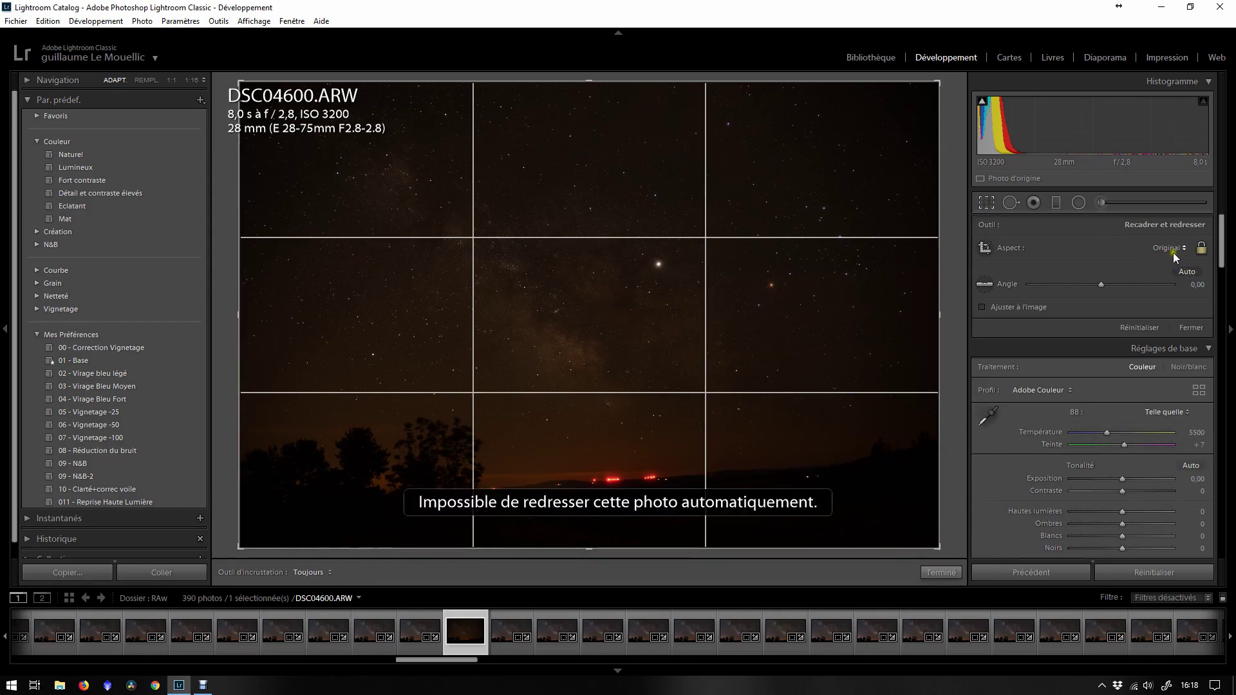
pyautogui.click(1171, 250)
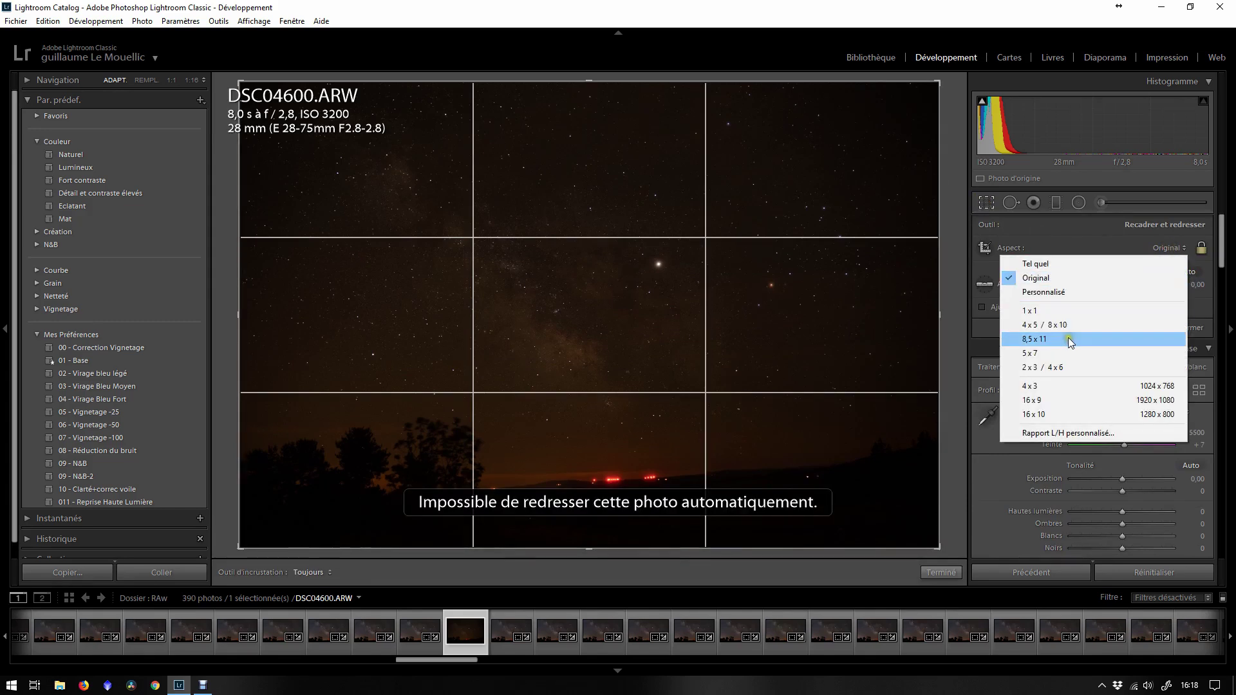
pyautogui.click(1049, 400)
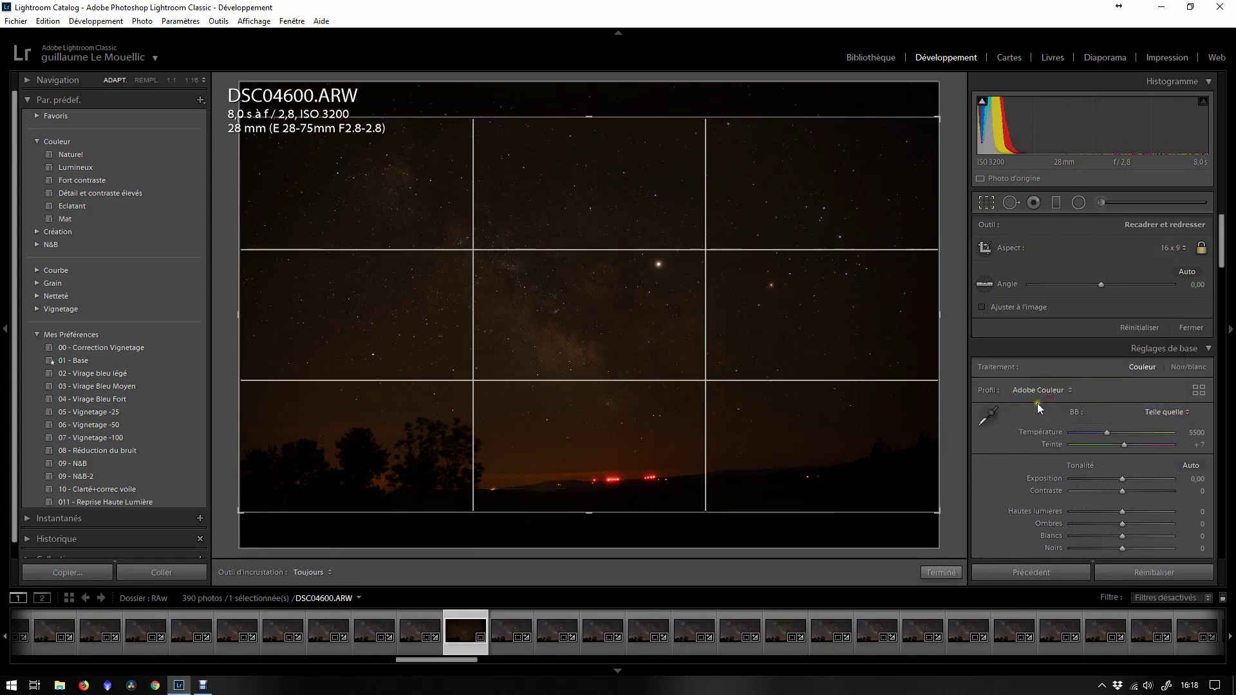
pyautogui.moveTo(758, 433); pyautogui.dragTo(755, 439)
pyautogui.press('Return')
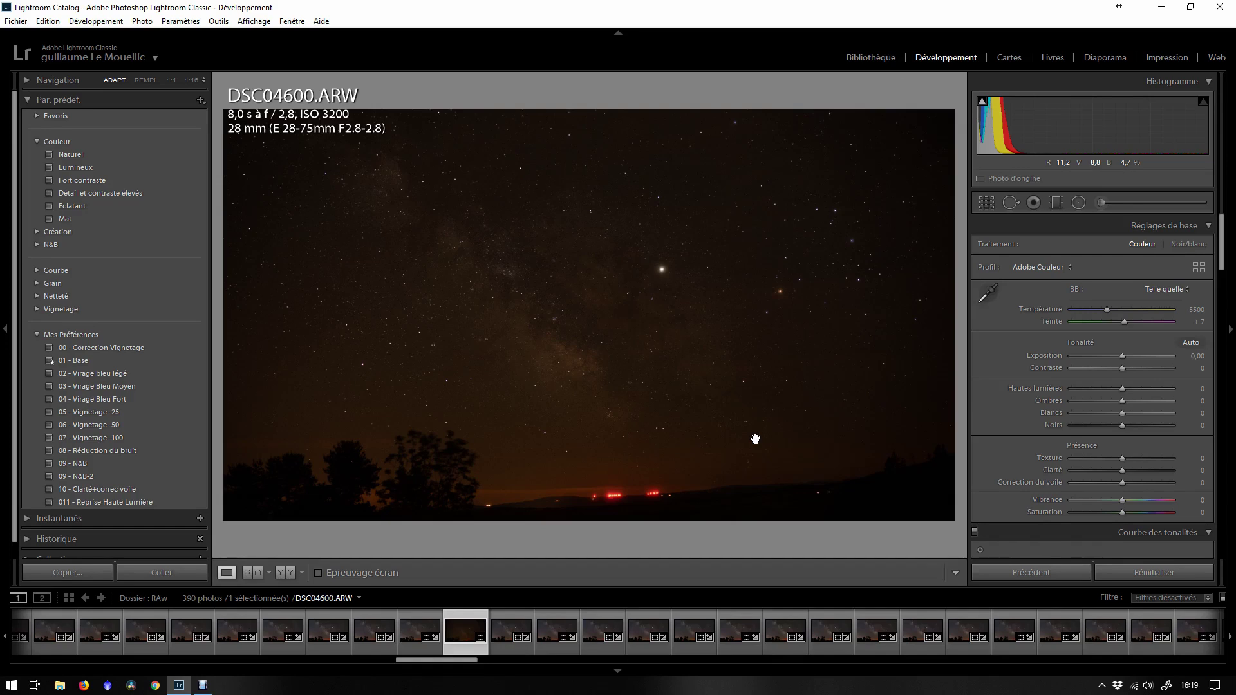
# Shift the photo slightly upward inside the crop frame and apply the crop
pyautogui.click(986, 202)
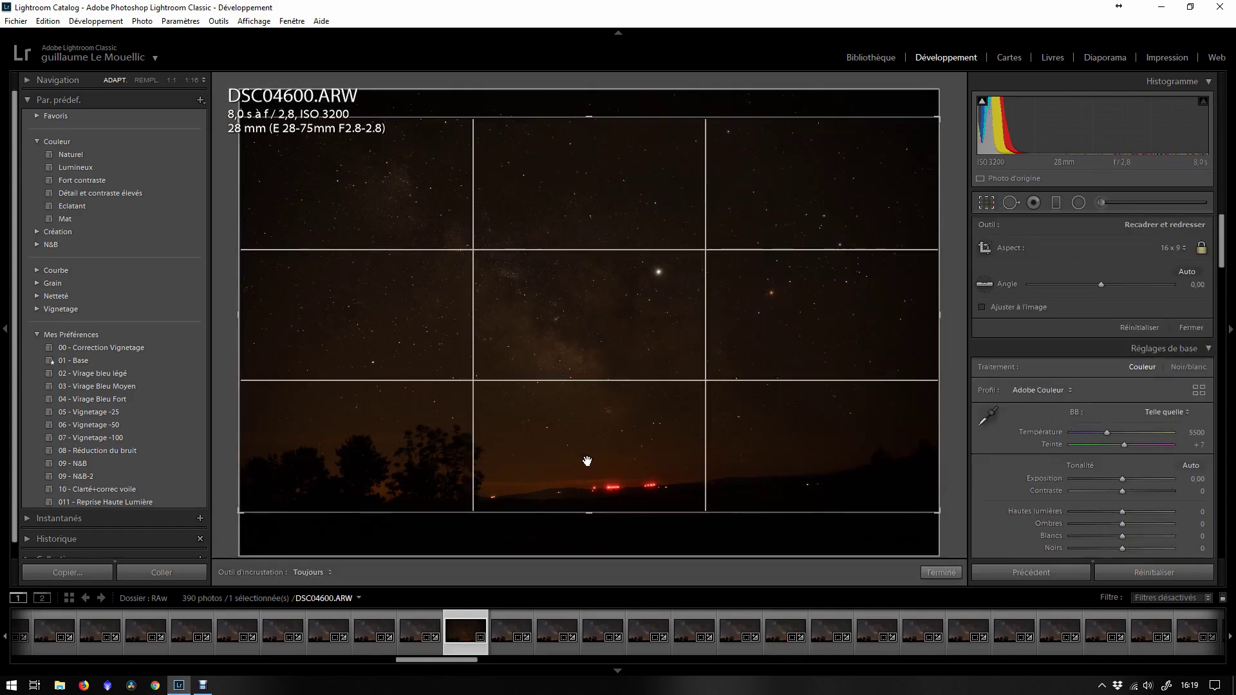
pyautogui.moveTo(588, 461); pyautogui.dragTo(615, 423)
pyautogui.press('Return')
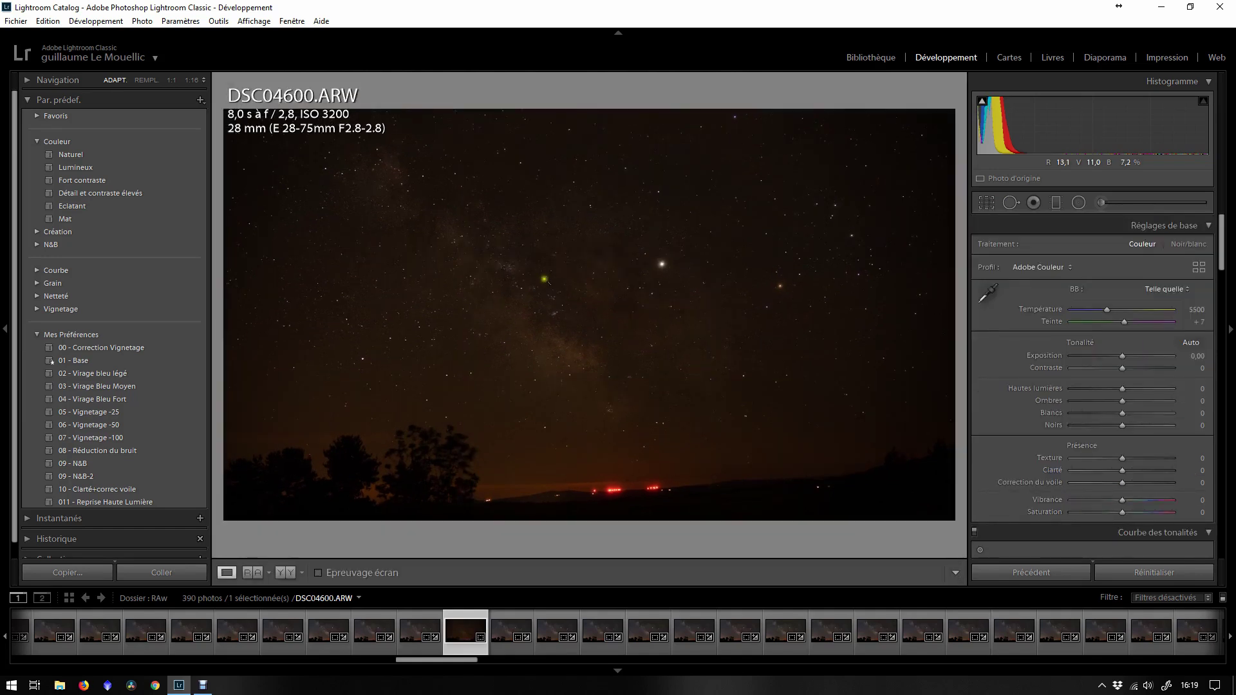
# Set the white balance temperature of the photo to 4200
pyautogui.click(474, 335)
pyautogui.click(616, 312)
pyautogui.moveTo(1107, 309); pyautogui.dragTo(1092, 311)
pyautogui.click(1191, 310)
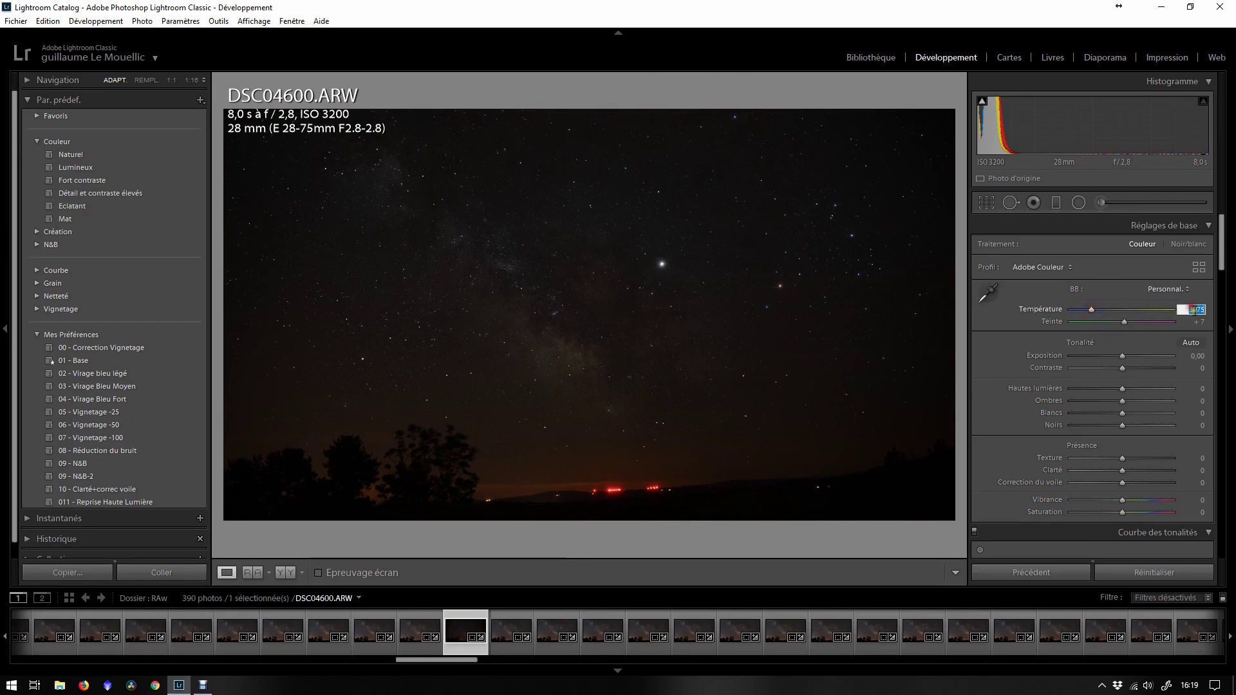
pyautogui.write('4200')
pyautogui.press('Return')
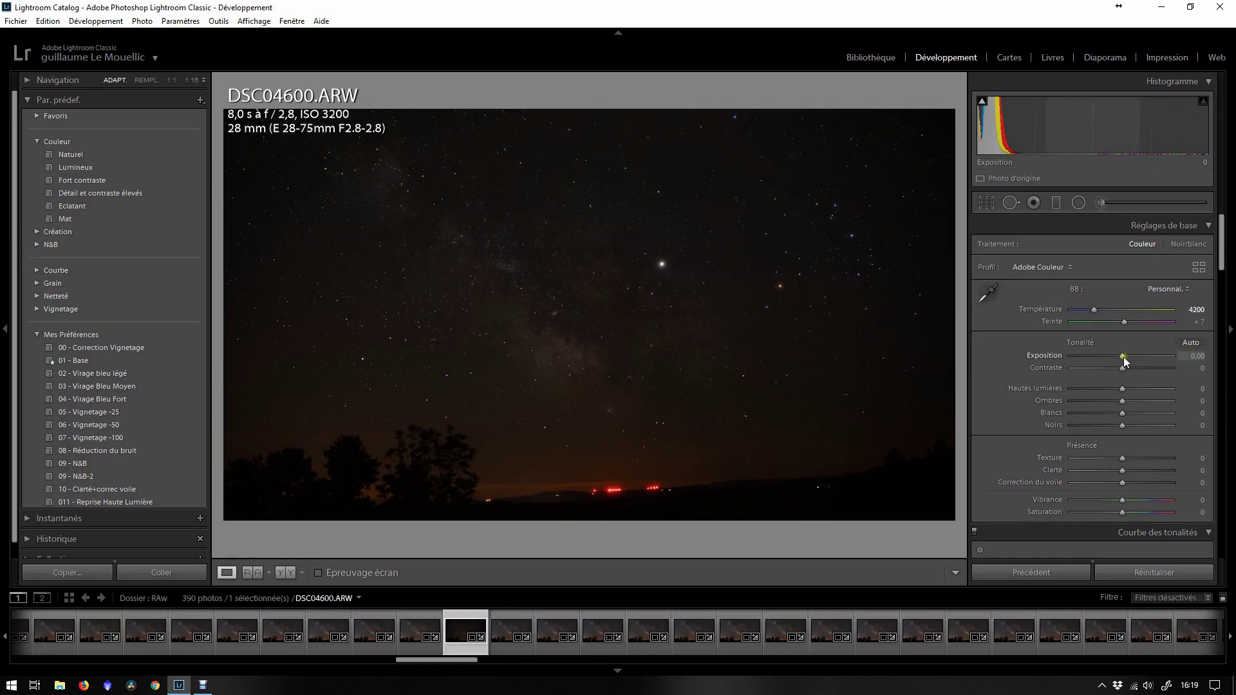
# Set the exposure to +1,00 and the contrast to +25 in the basic settings
pyautogui.click(1191, 356)
pyautogui.write('+1')
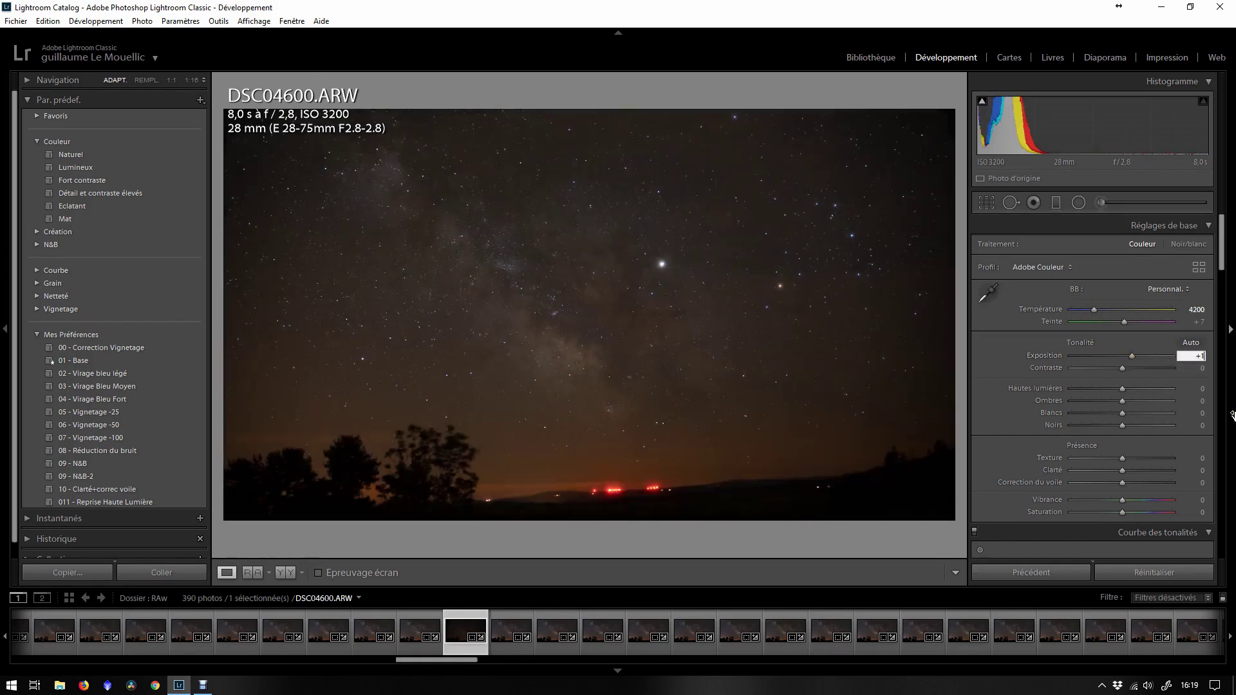
pyautogui.press('Return')
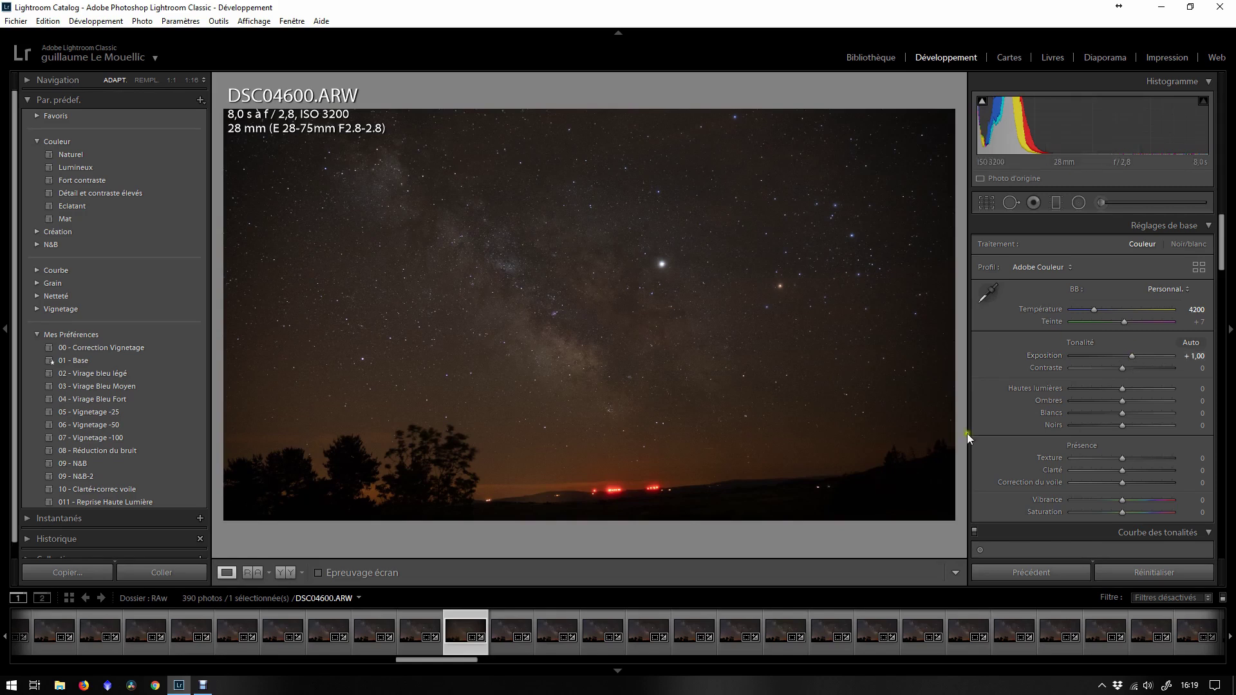
pyautogui.click(1193, 368)
pyautogui.write('+25')
pyautogui.press('Return')
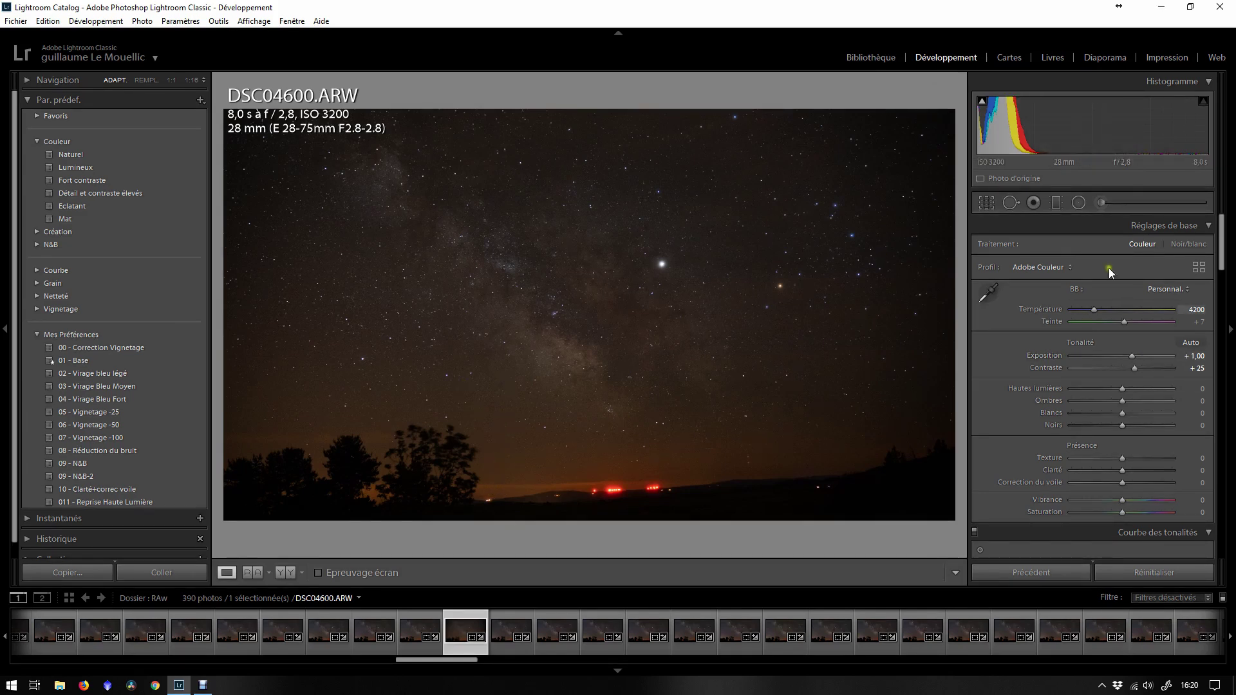
# Add a graduated filter from the horizon up into the sky with temperature -26, and extend its upper edge higher
pyautogui.click(1056, 202)
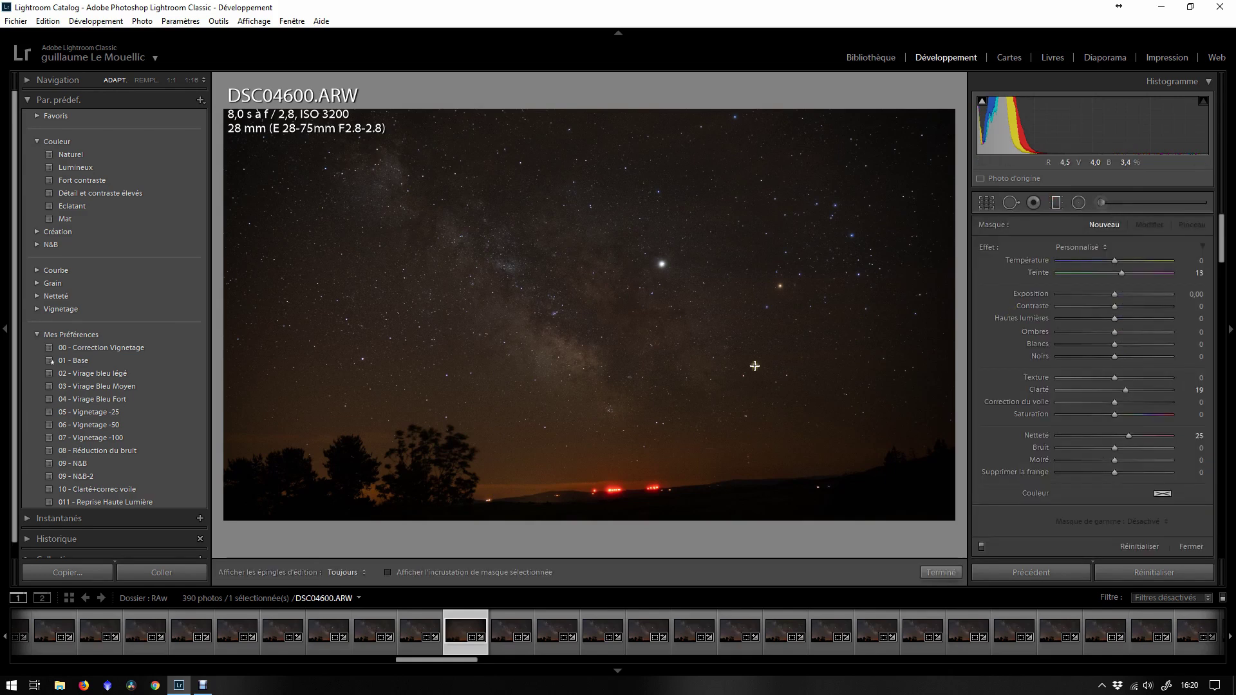
pyautogui.moveTo(580, 485); pyautogui.dragTo(578, 288)
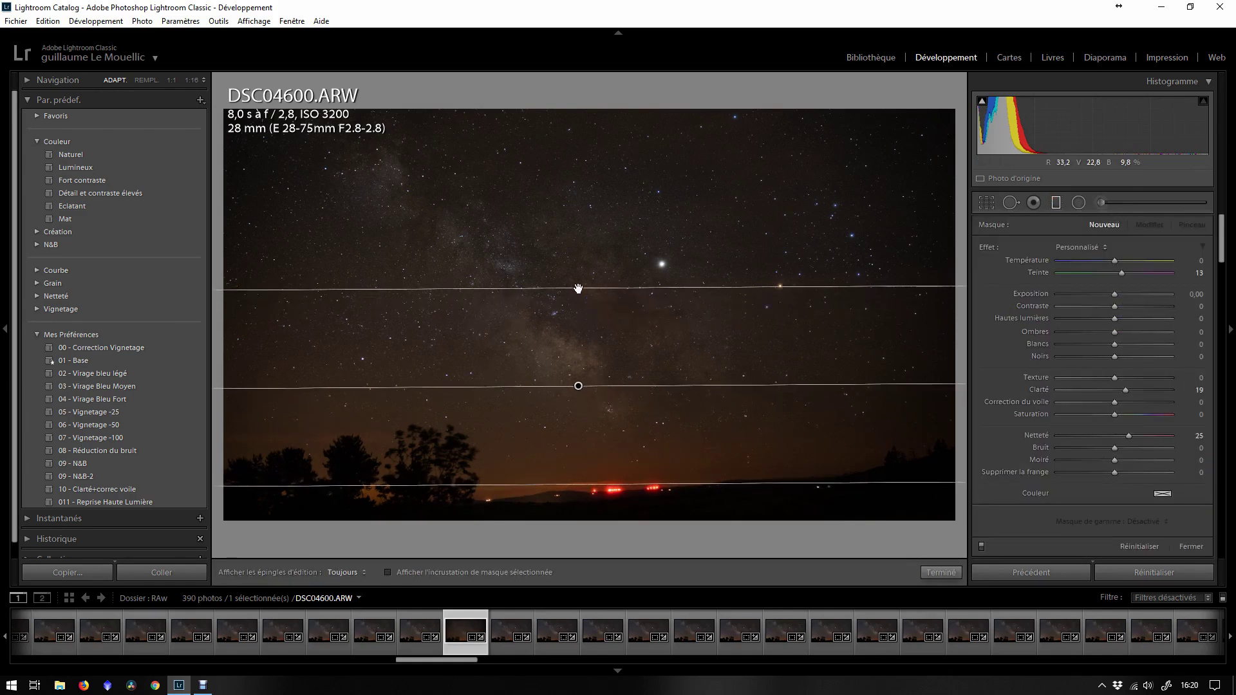
pyautogui.moveTo(1113, 262); pyautogui.dragTo(1101, 262)
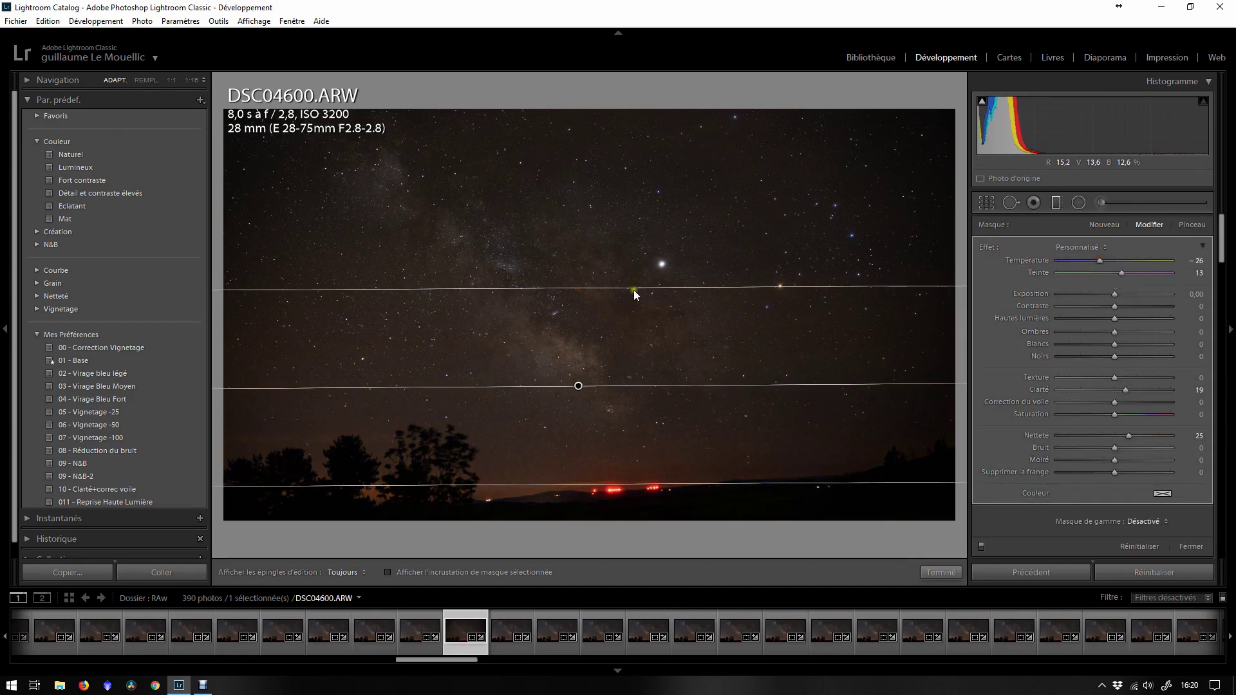
pyautogui.moveTo(633, 290); pyautogui.dragTo(658, 207)
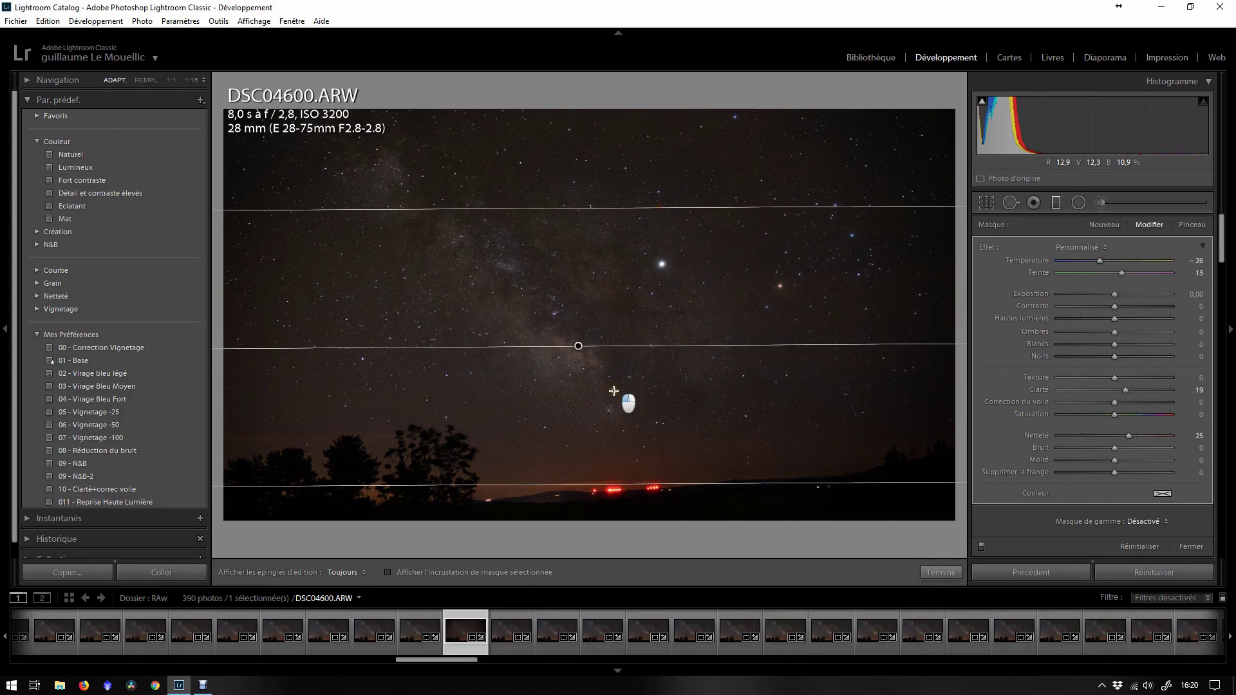
# Move the graduated filter downward so its centre line sits closer to the horizon
pyautogui.moveTo(613, 394); pyautogui.dragTo(672, 496)
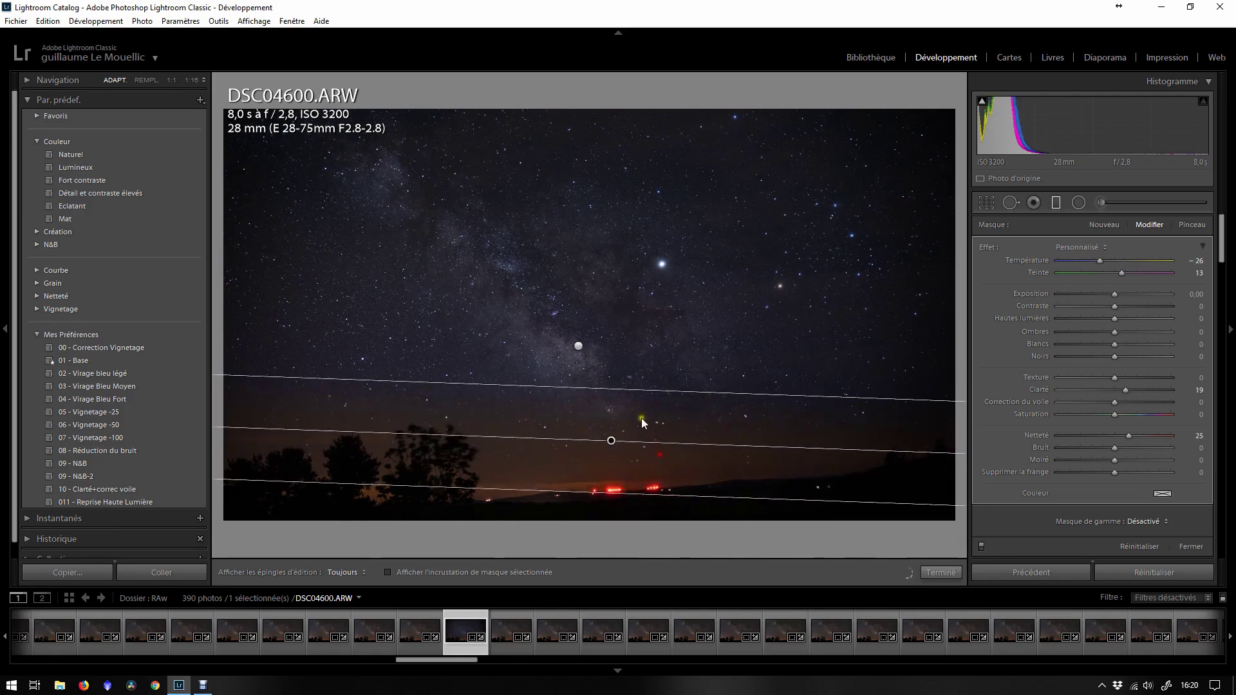
pyautogui.click(612, 455)
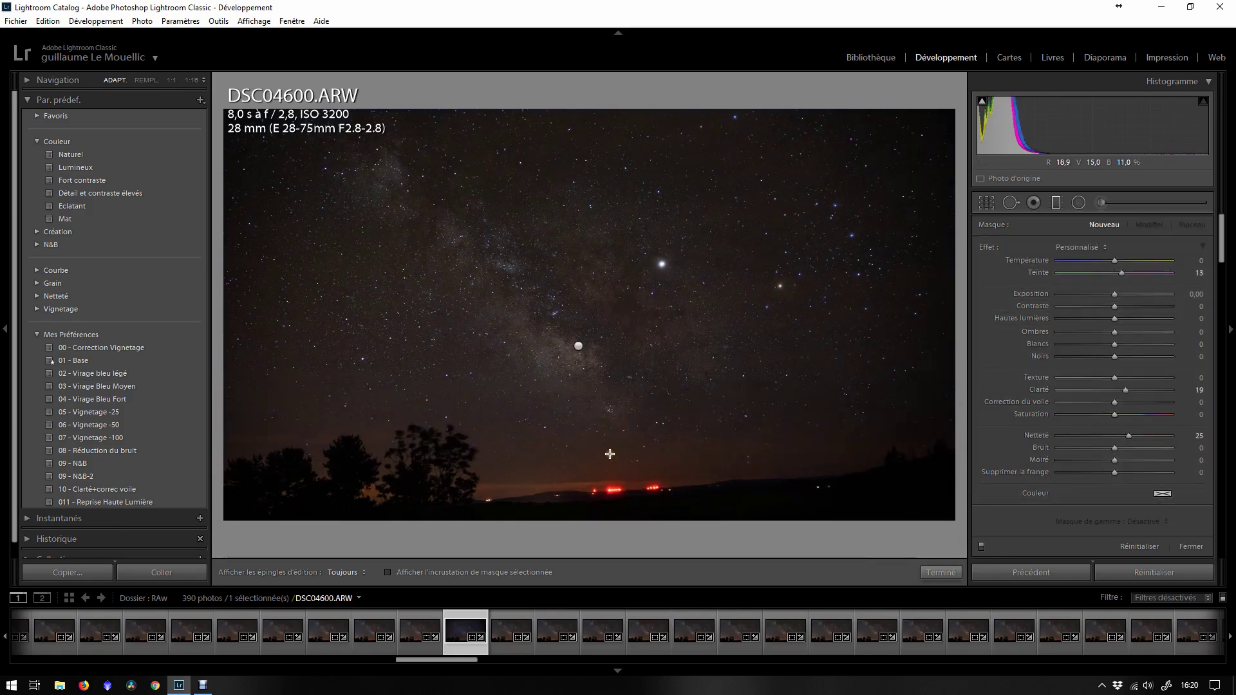
pyautogui.click(578, 346)
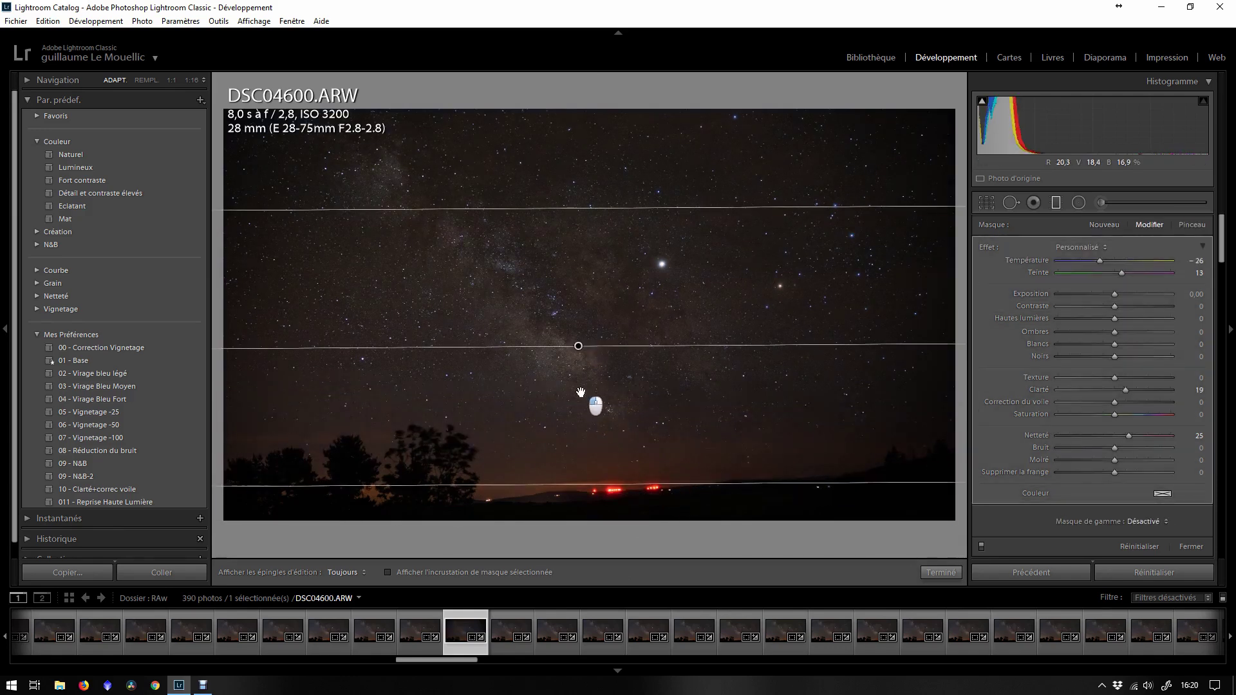
pyautogui.moveTo(580, 385)
pyautogui.moveTo(579, 346); pyautogui.dragTo(578, 387)
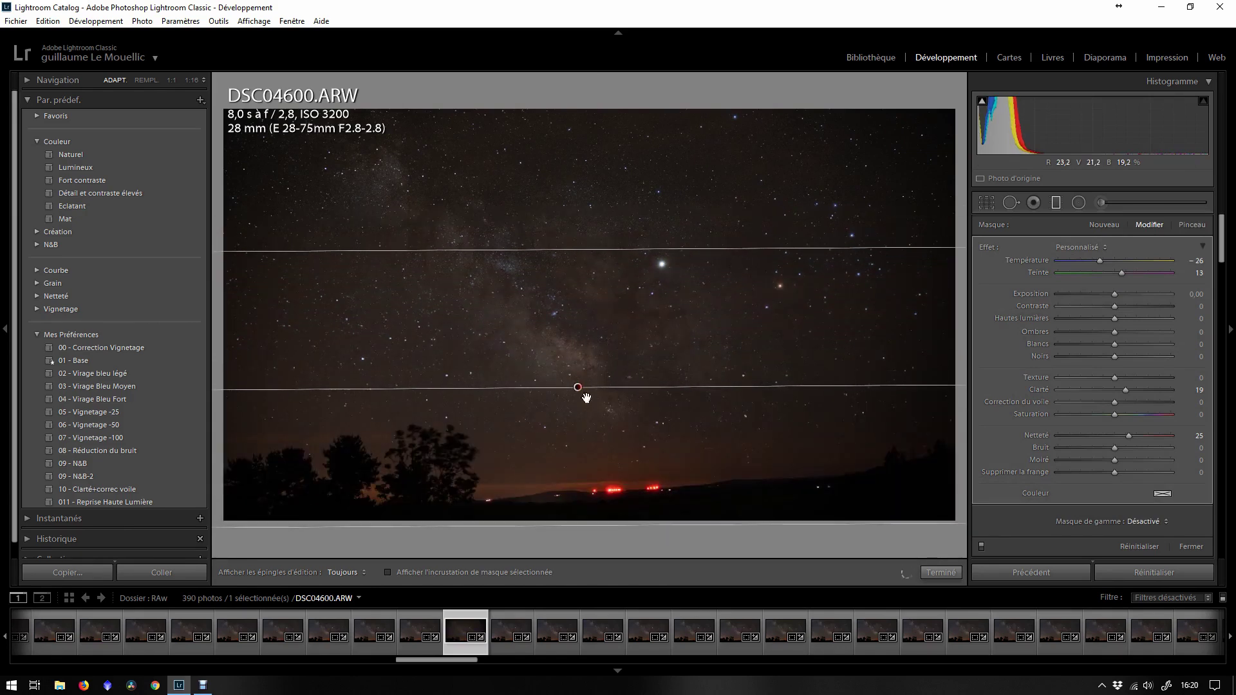
pyautogui.click(582, 411)
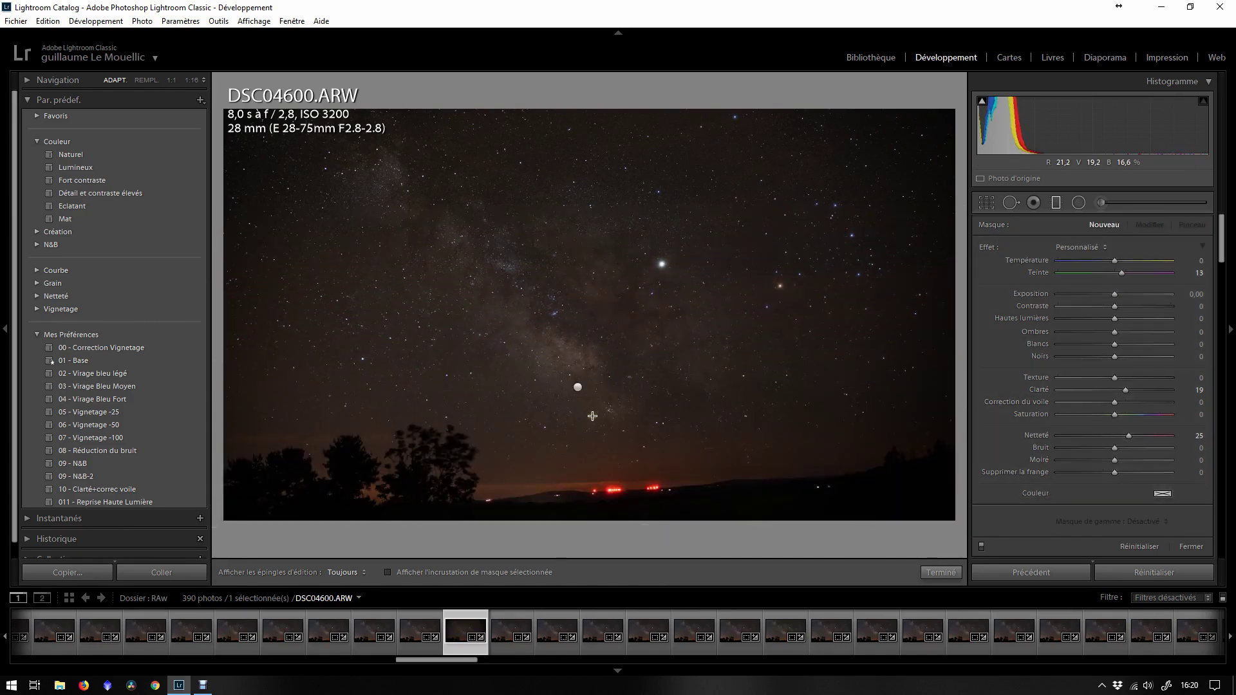
# Compare the photo with and without the graduated filter
pyautogui.click(982, 546)
pyautogui.click(981, 547)
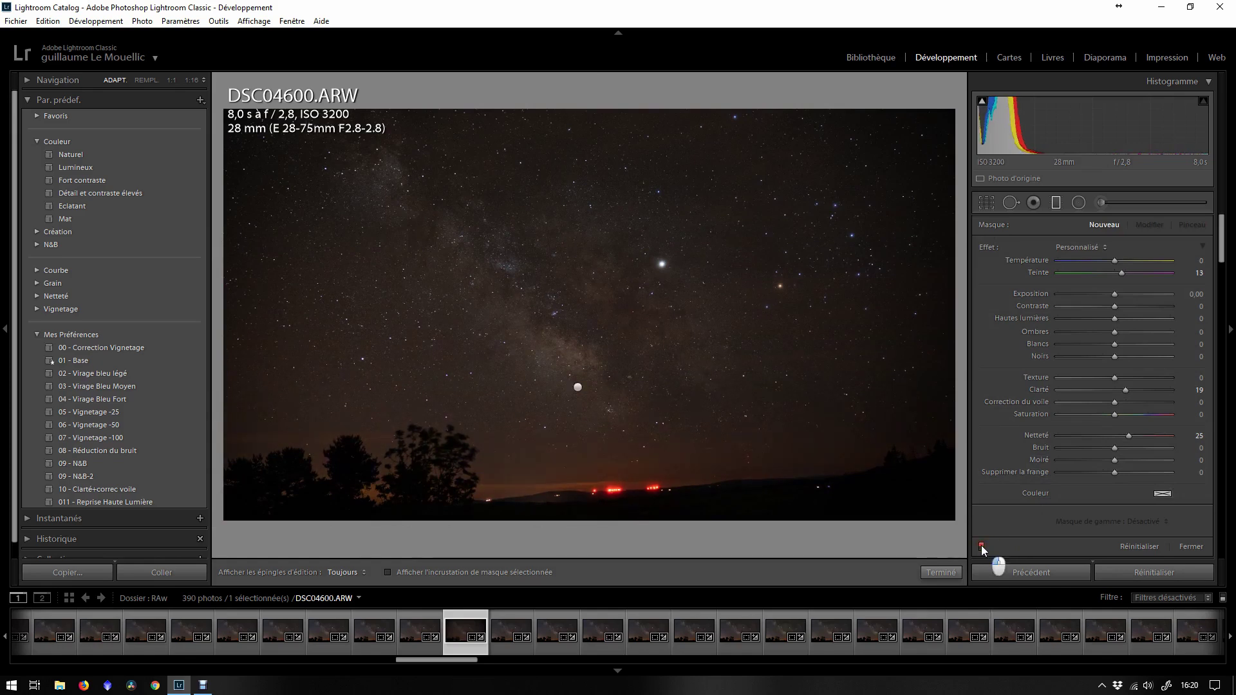
pyautogui.click(982, 546)
pyautogui.click(980, 546)
pyautogui.click(982, 546)
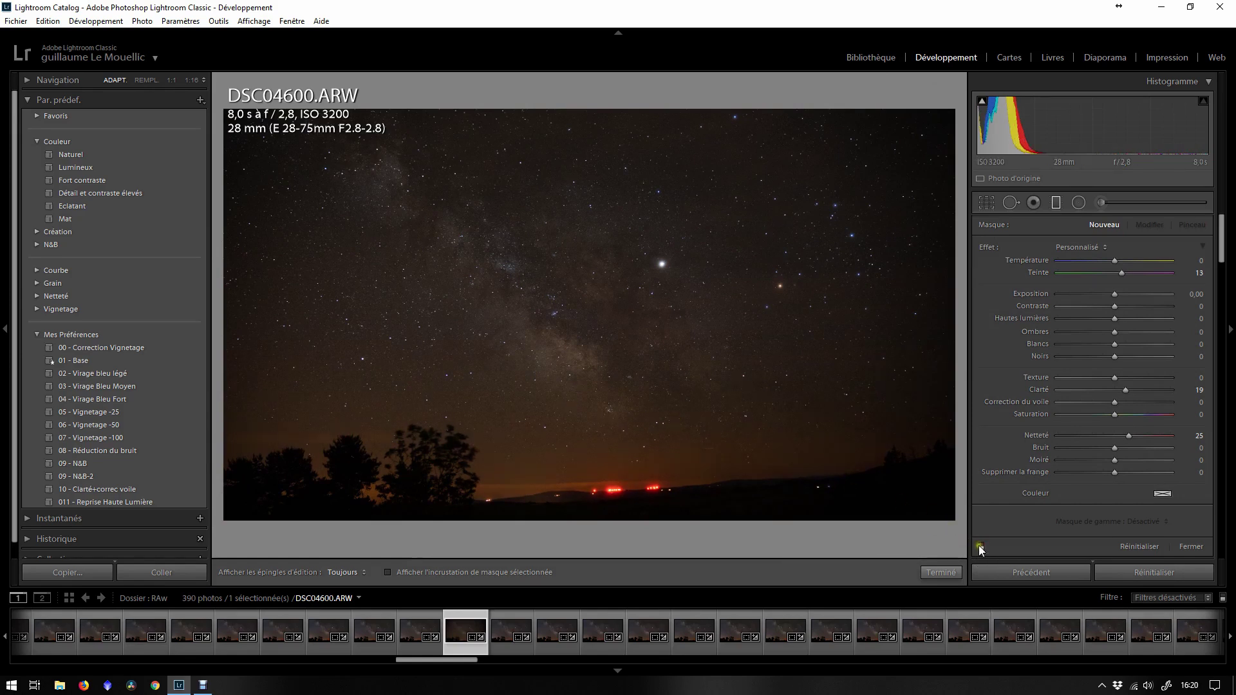
# Extend the graduated filter's upper edge higher into the sky, shift the filter slightly down, and close the filter tool
pyautogui.click(578, 387)
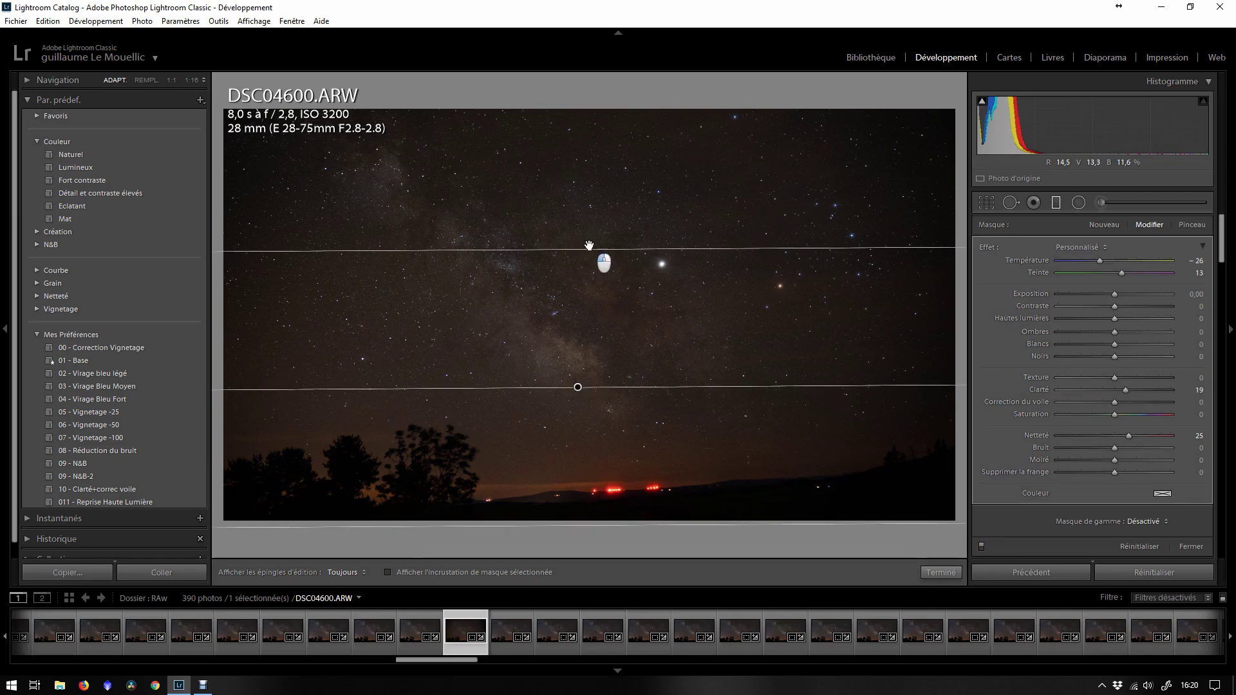
pyautogui.moveTo(590, 241); pyautogui.dragTo(588, 209)
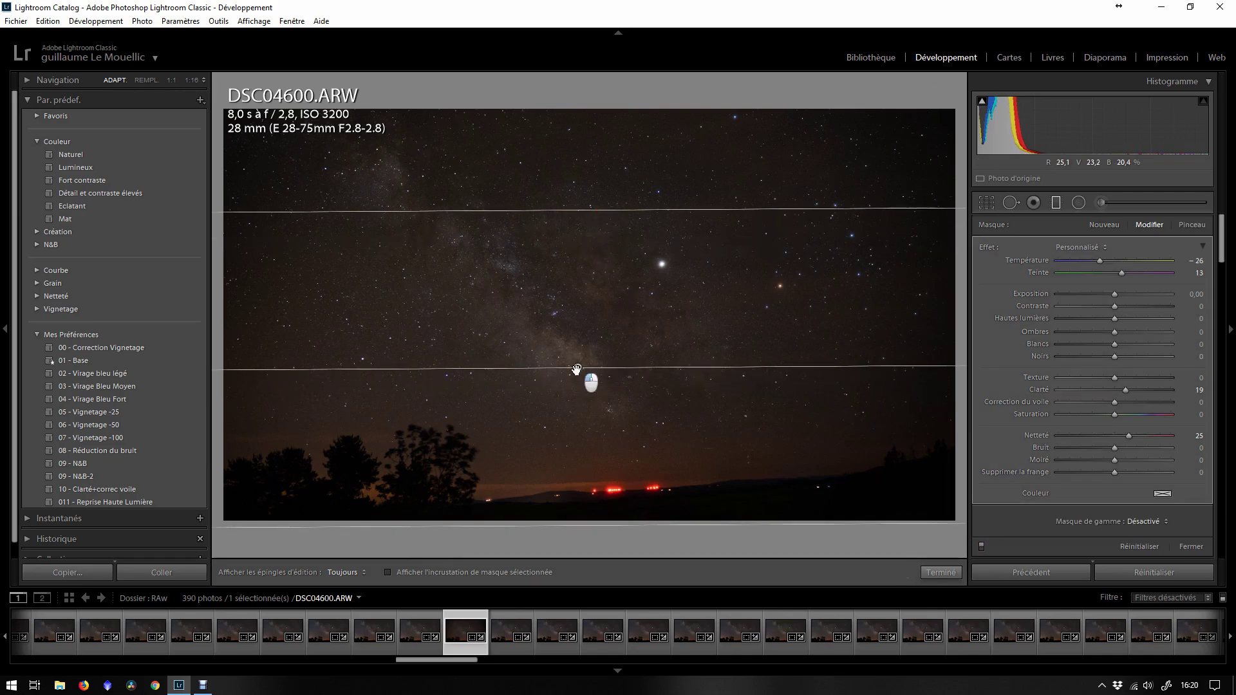
pyautogui.moveTo(577, 368); pyautogui.dragTo(576, 387)
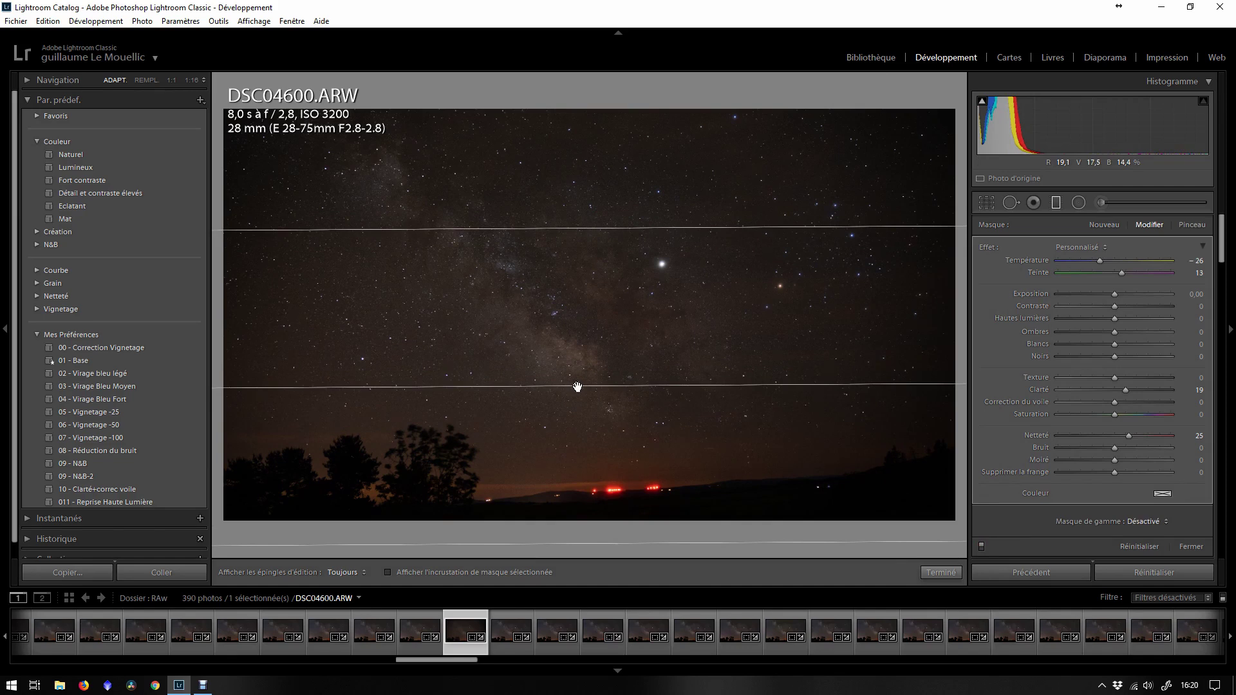
pyautogui.press('Escape')
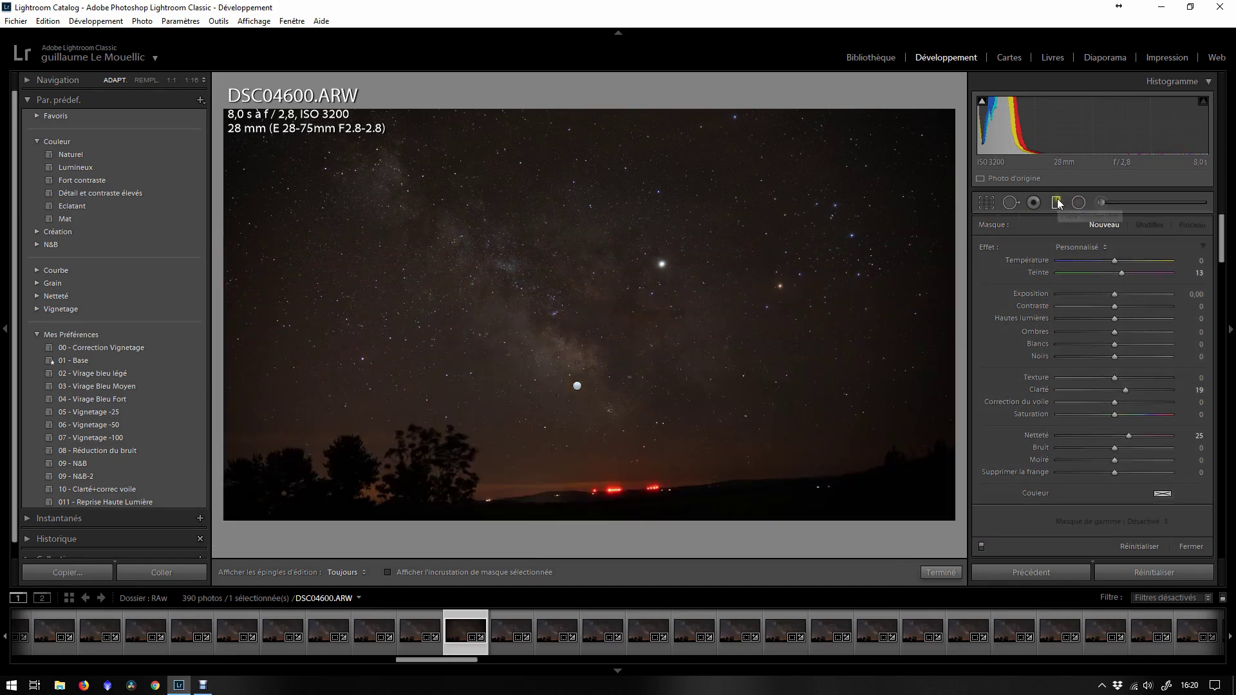
pyautogui.click(1066, 201)
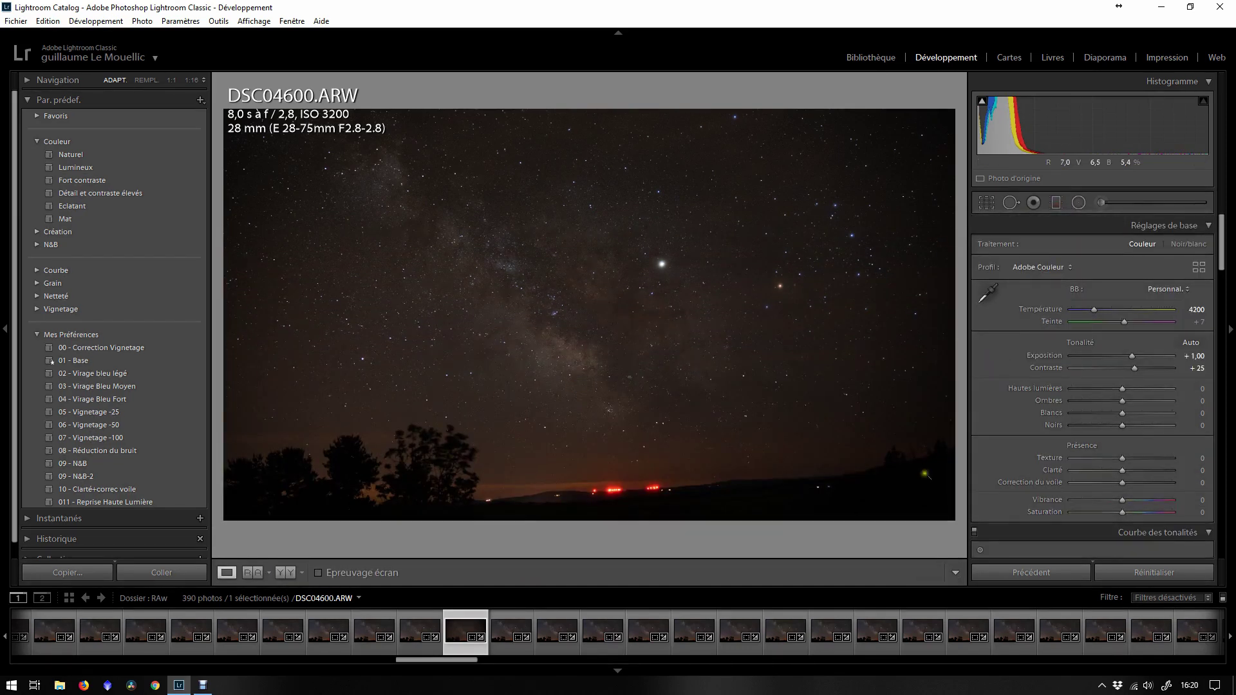
# Lower the white balance temperature to 4100 and set the exposure to +1.20
pyautogui.press('Down')
pyautogui.click(1195, 358)
pyautogui.write('+1')
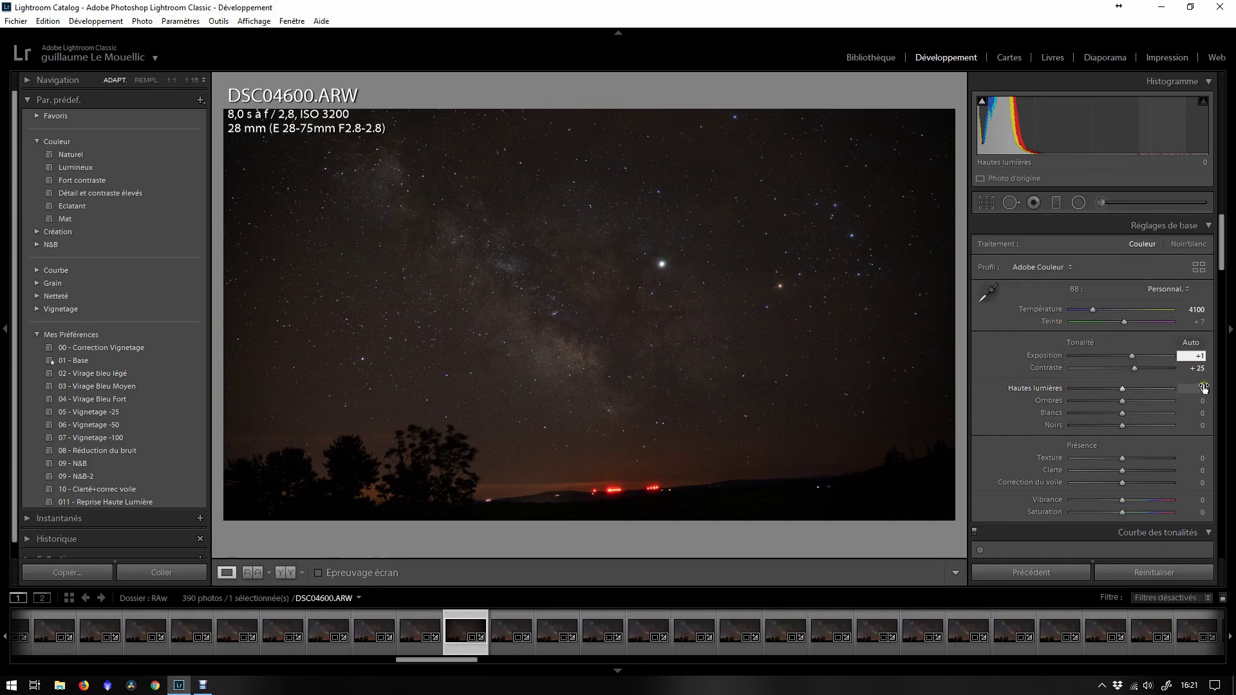
pyautogui.write('0')
pyautogui.press('Return')
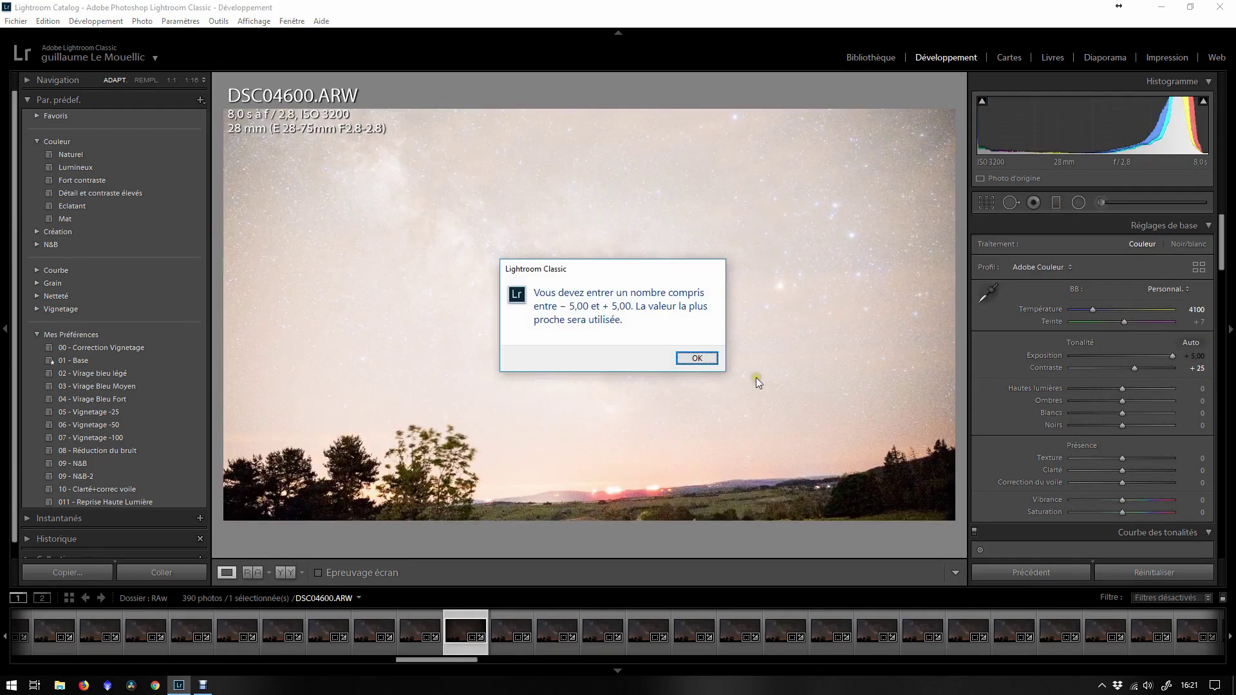
pyautogui.click(696, 358)
pyautogui.write('1,2')
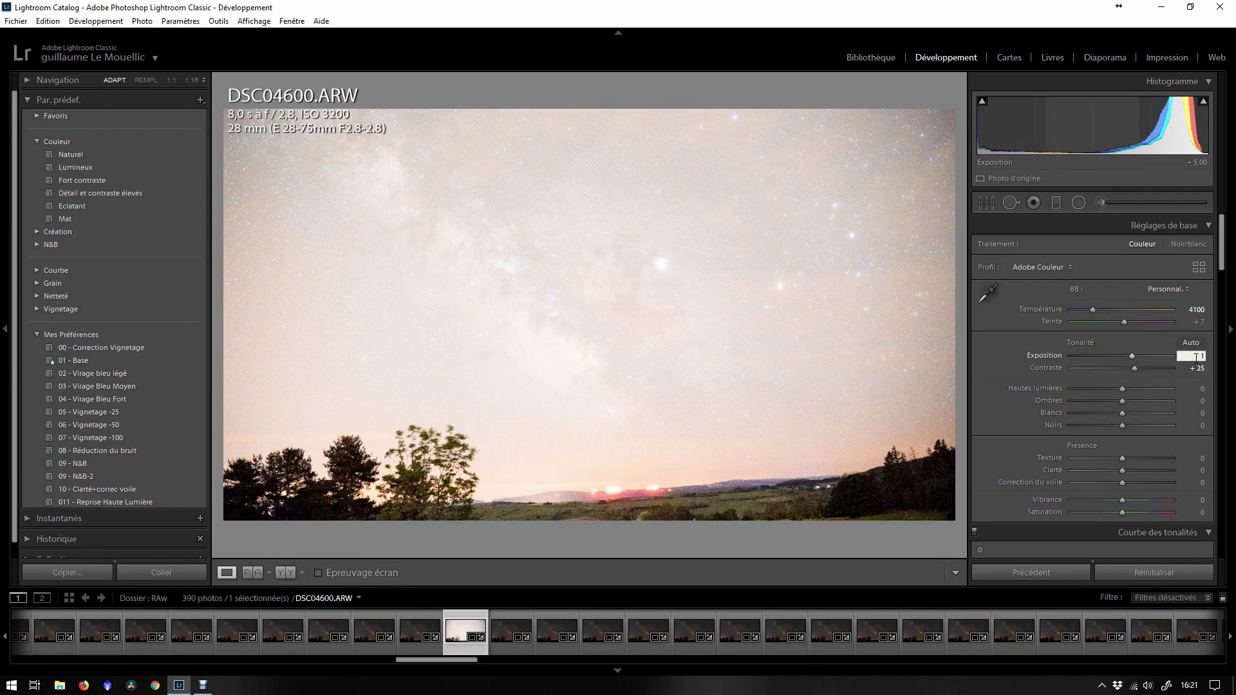
pyautogui.press('Return')
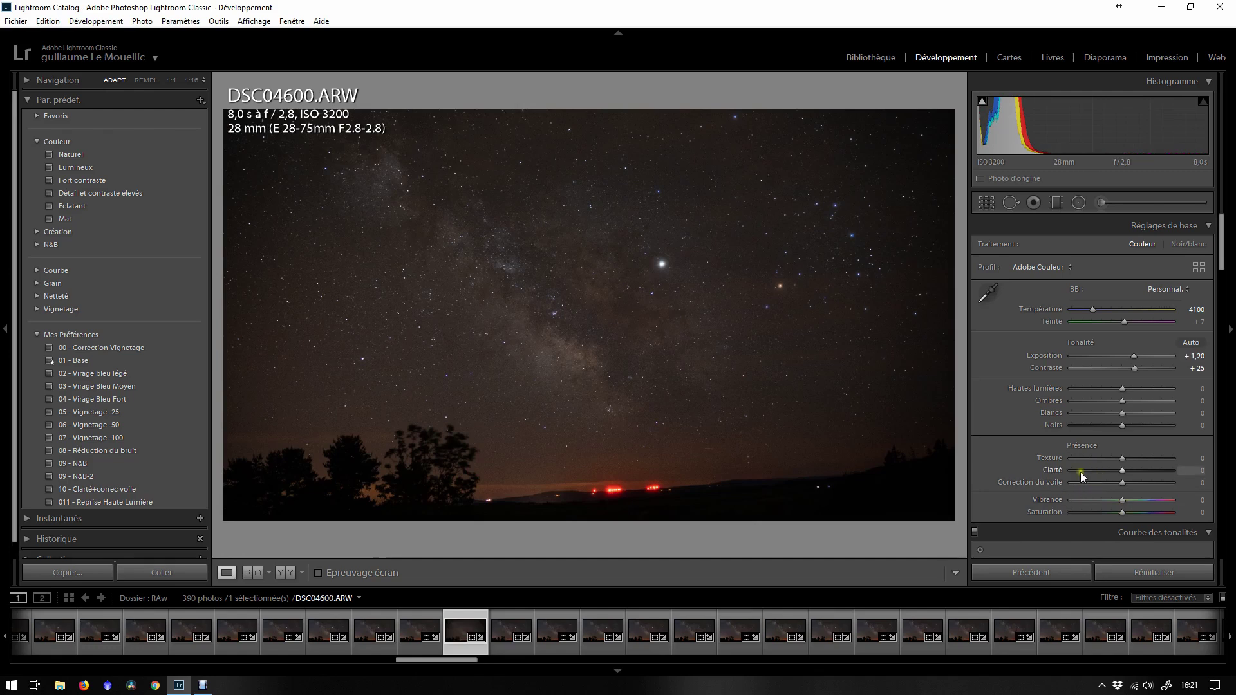
# Set the dehaze amount (Correction du voile) to +10
pyautogui.moveTo(1122, 482)
pyautogui.mouseDown()
pyautogui.moveTo(1096, 489)
pyautogui.moveTo(1132, 491)
pyautogui.mouseUp()
pyautogui.click(1191, 483)
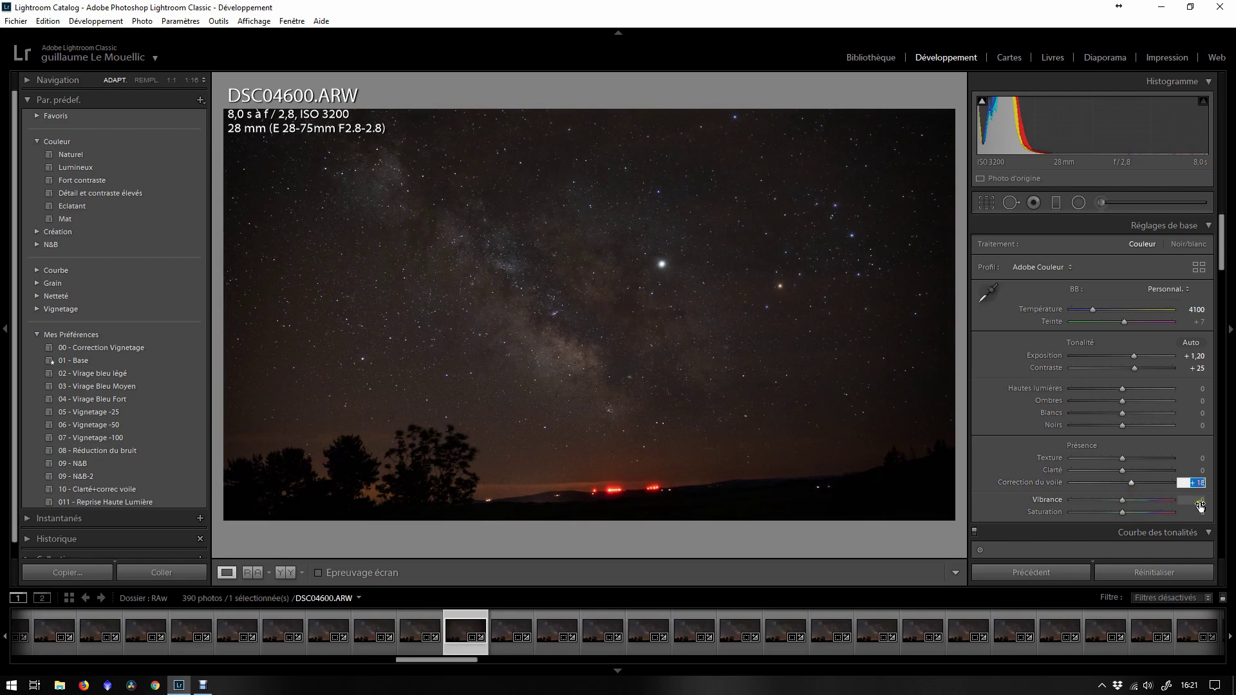
pyautogui.write('10')
pyautogui.press('Return')
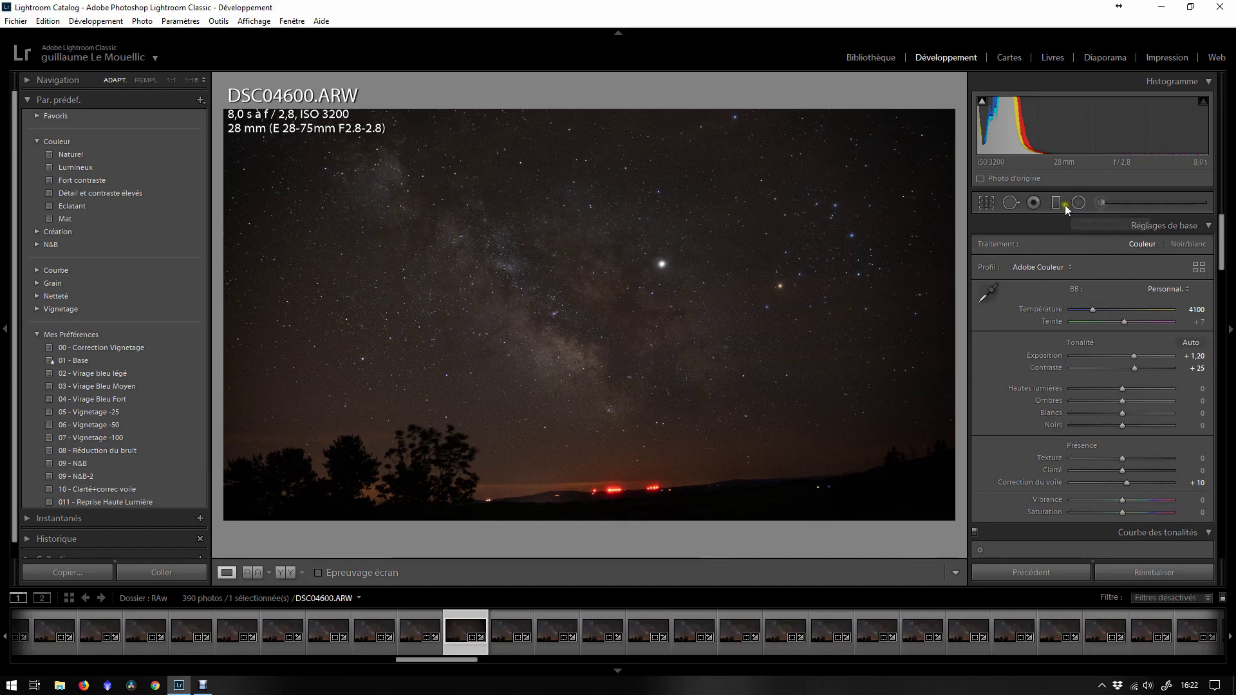
# Add a second graduated filter with its centre line just above the horizon, and undo the last adjustment made to it
pyautogui.click(1103, 203)
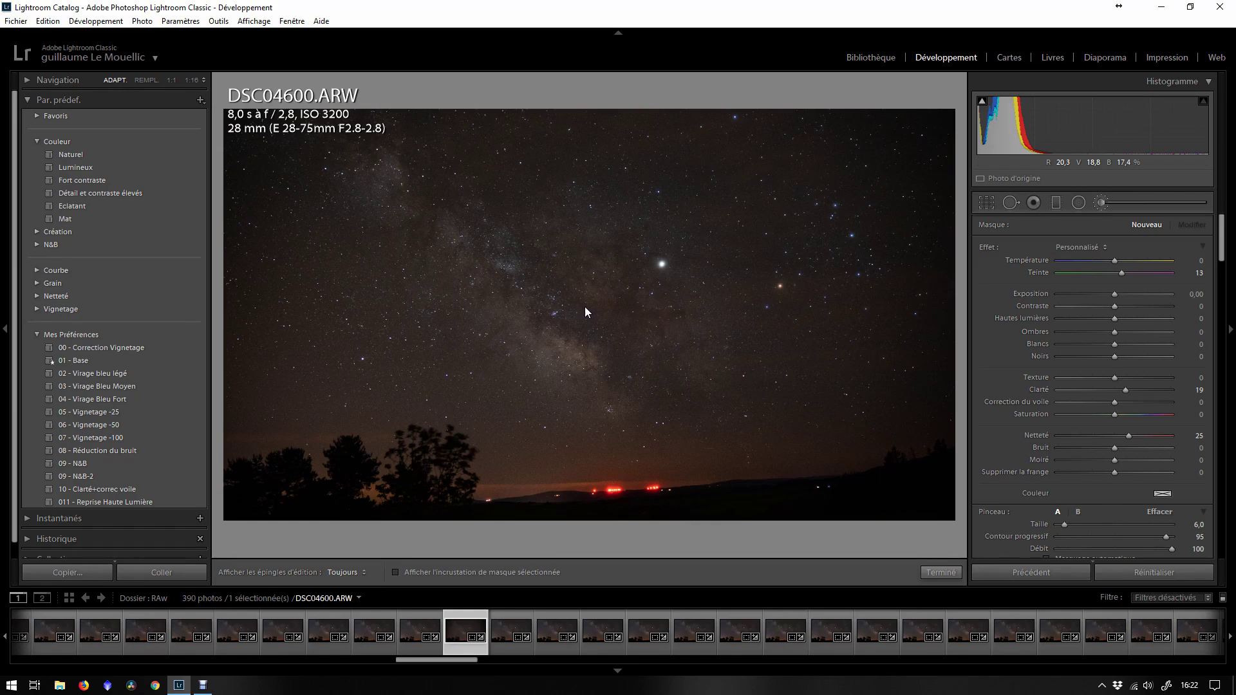
pyautogui.click(1099, 202)
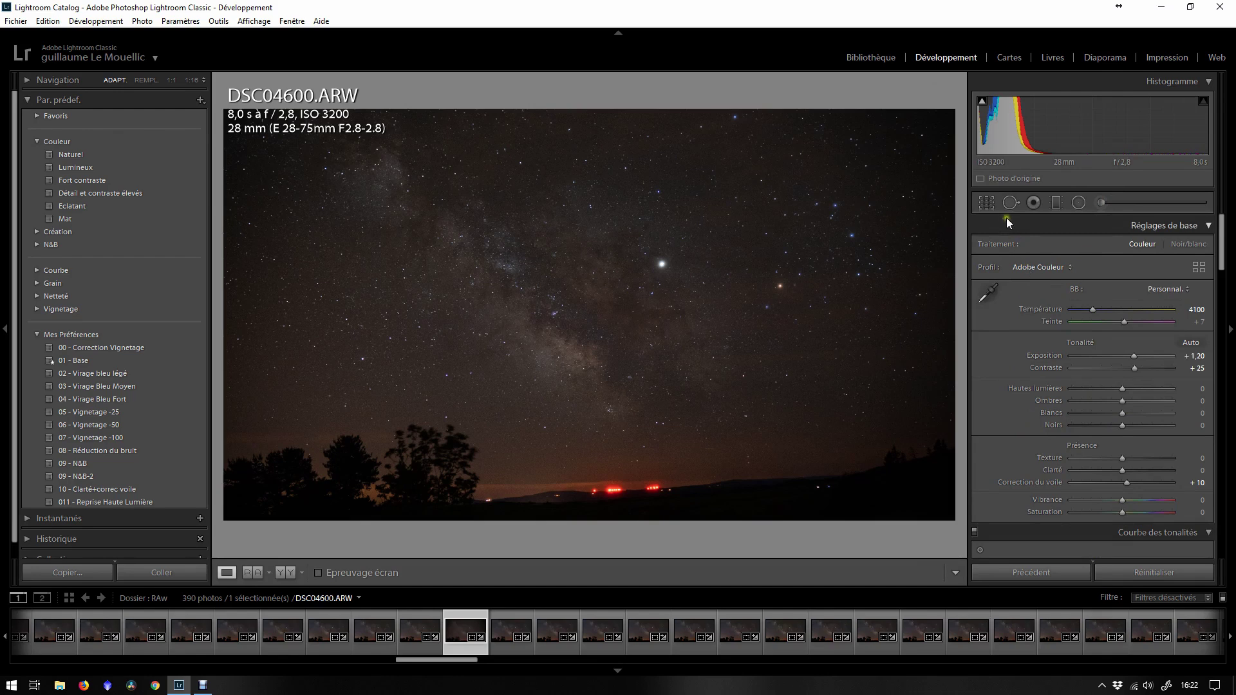
pyautogui.click(1057, 202)
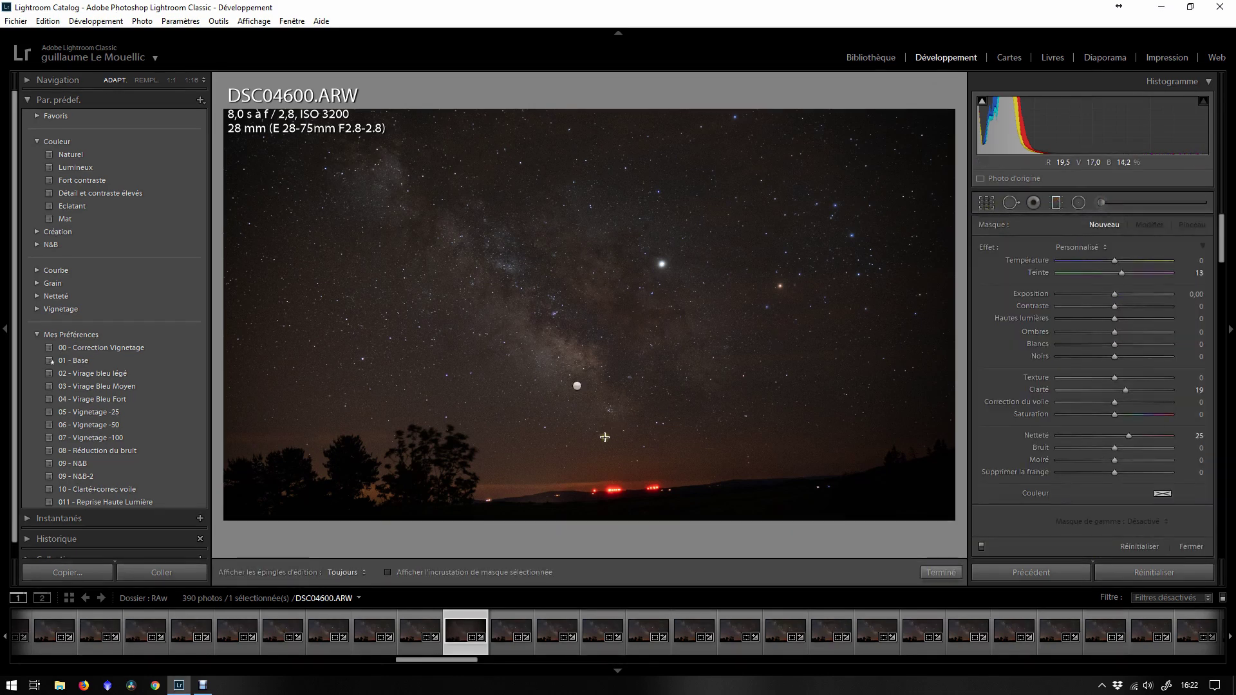
pyautogui.moveTo(582, 494); pyautogui.dragTo(633, 435)
pyautogui.moveTo(599, 301)
pyautogui.mouseDown()
pyautogui.moveTo(589, 289)
pyautogui.moveTo(602, 299)
pyautogui.mouseUp()
pyautogui.hotkey('ctrl', 'z')
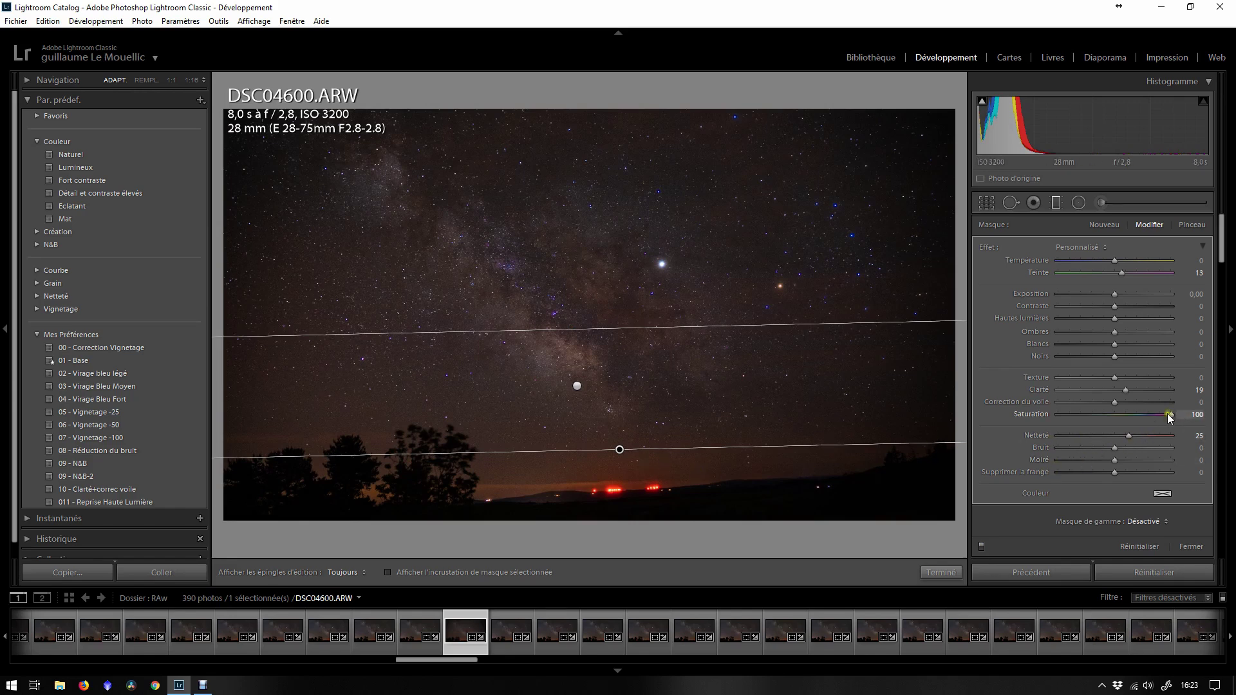
# Set the second graduated filter's saturation to 30 and rotate it slightly clockwise so it lies nearly parallel to the horizon
pyautogui.moveTo(1169, 414); pyautogui.dragTo(1133, 422)
pyautogui.click(1199, 415)
pyautogui.write('30')
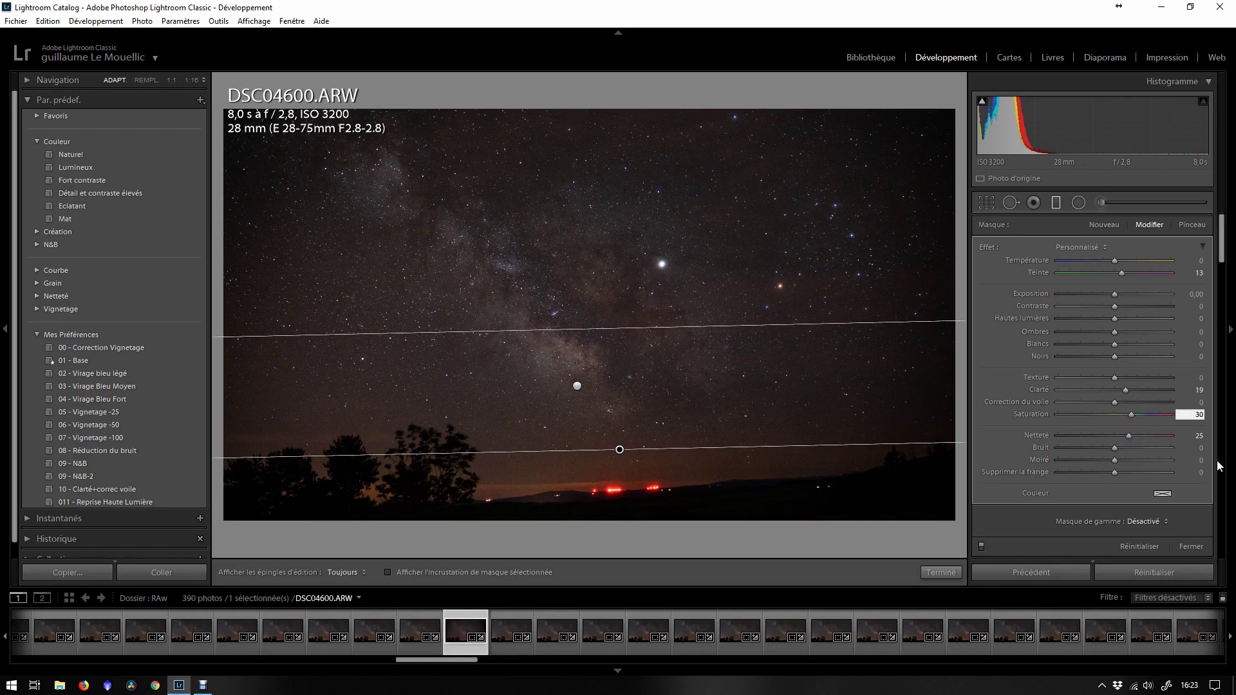
pyautogui.press('Return')
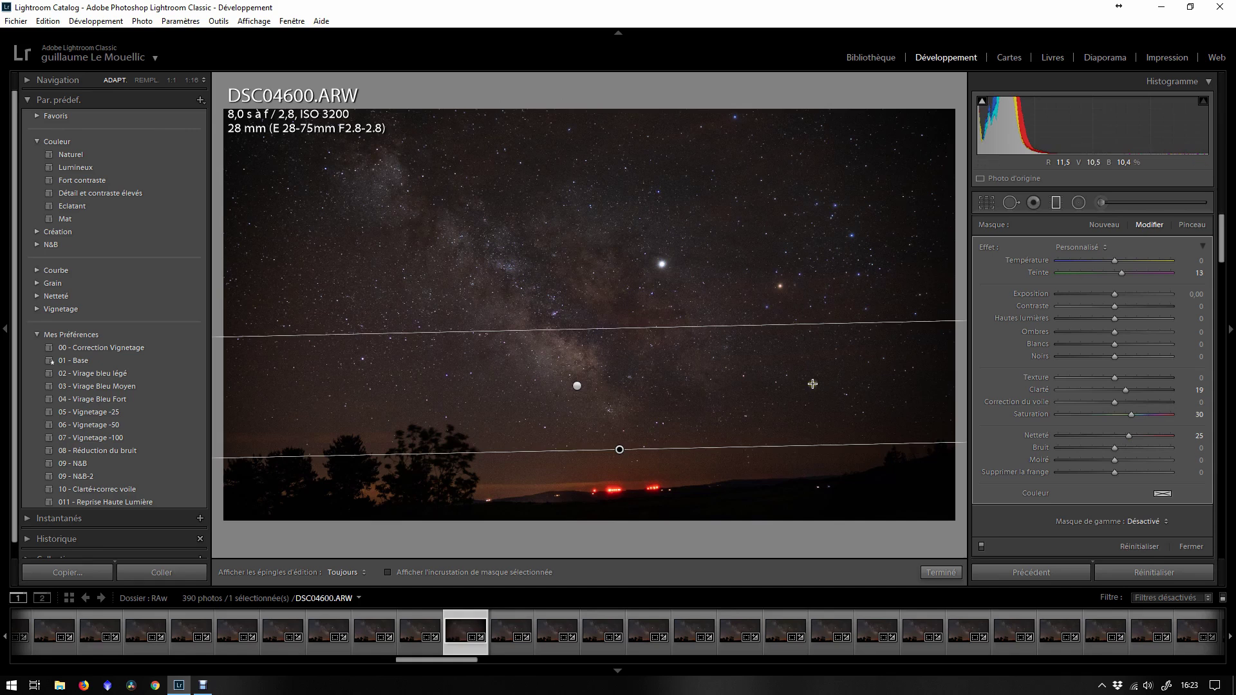
pyautogui.moveTo(651, 452)
pyautogui.mouseDown()
pyautogui.moveTo(673, 461)
pyautogui.moveTo(665, 468)
pyautogui.mouseUp()
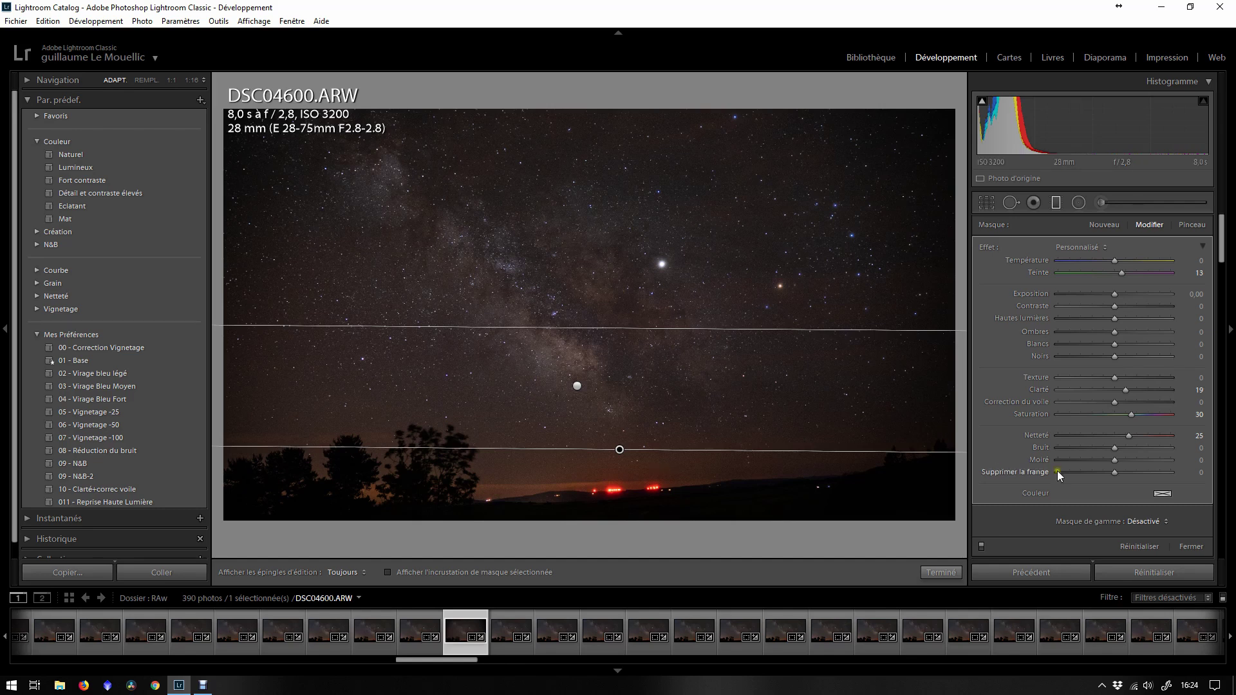
# Compare the photo with and without the graduated filters, and close the filter tool
pyautogui.click(981, 547)
pyautogui.click(981, 547)
pyautogui.click(1056, 203)
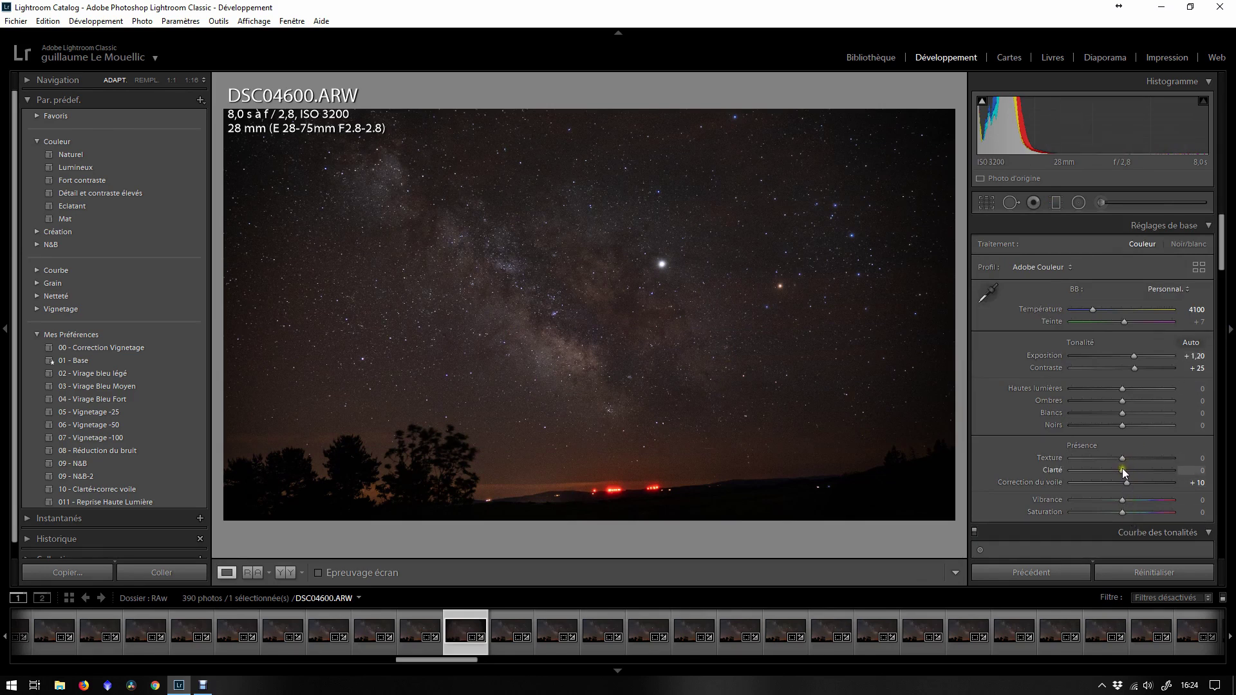
# Set the photo's overall clarity to +15
pyautogui.moveTo(1123, 469); pyautogui.dragTo(1139, 475)
pyautogui.moveTo(1138, 470); pyautogui.dragTo(1136, 473)
pyautogui.click(1195, 470)
pyautogui.write('15')
pyautogui.press('Return')
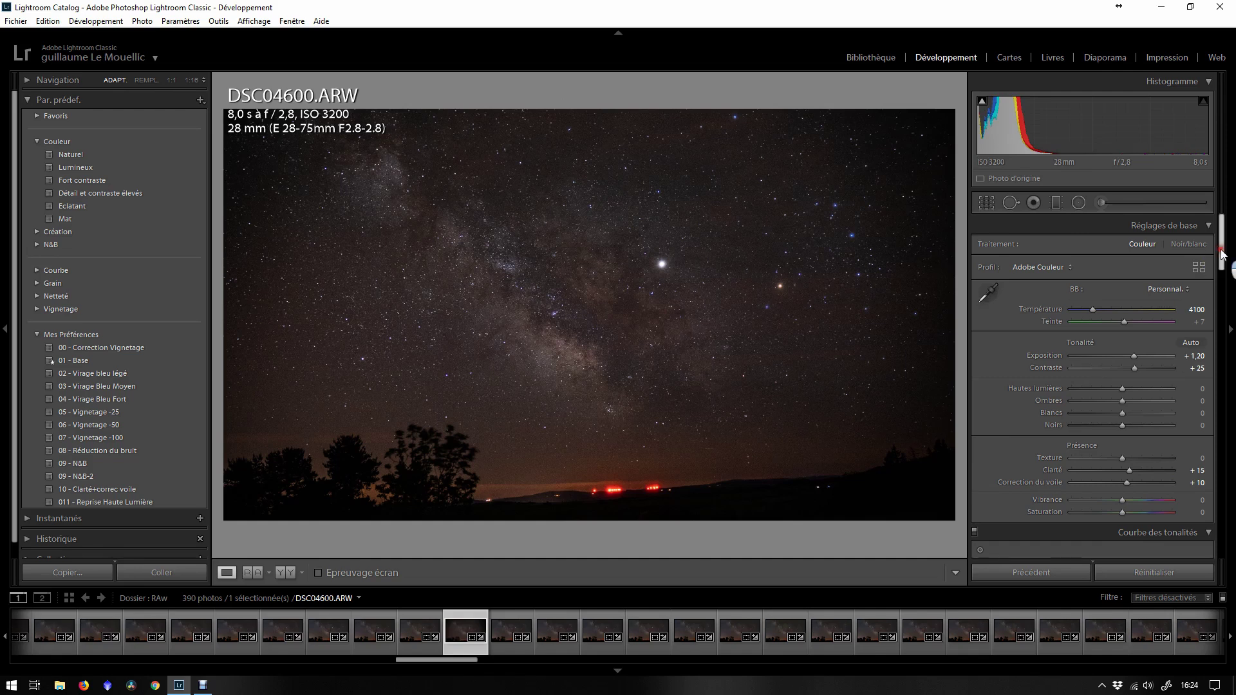
# Compare the before and after versions side by side, including in close-up, and return to the single-photo view
pyautogui.moveTo(1223, 254); pyautogui.dragTo(1224, 281)
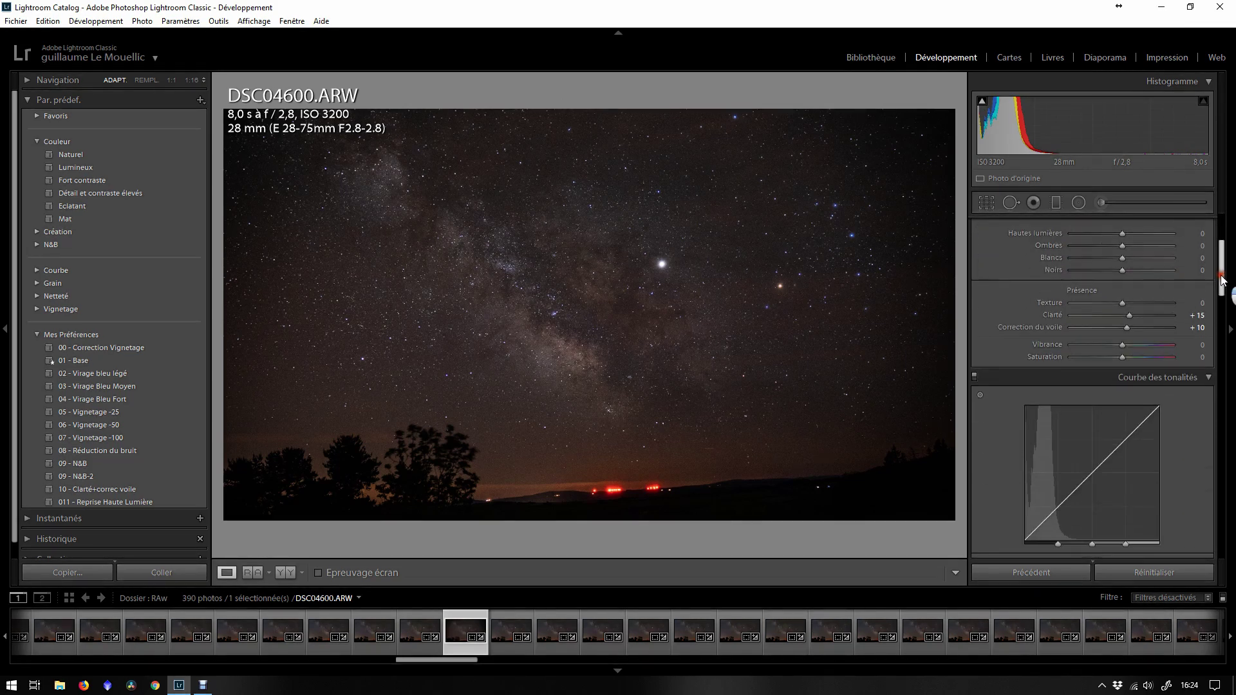
pyautogui.click(282, 573)
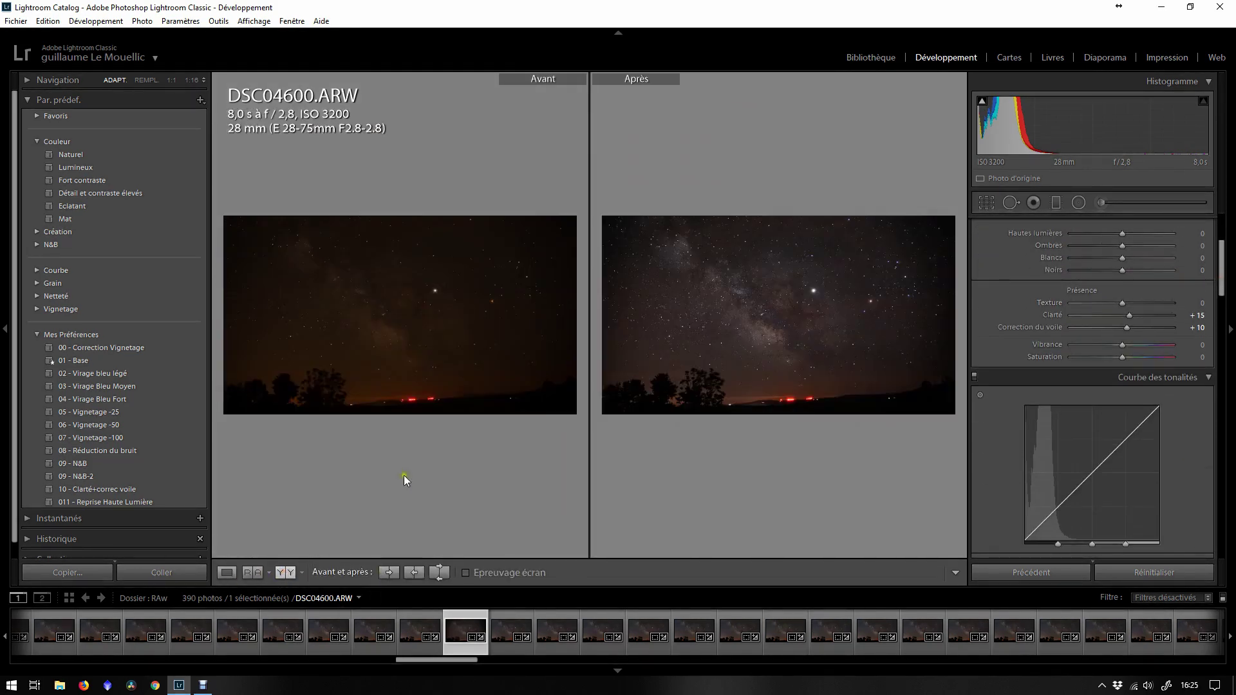
pyautogui.click(438, 326)
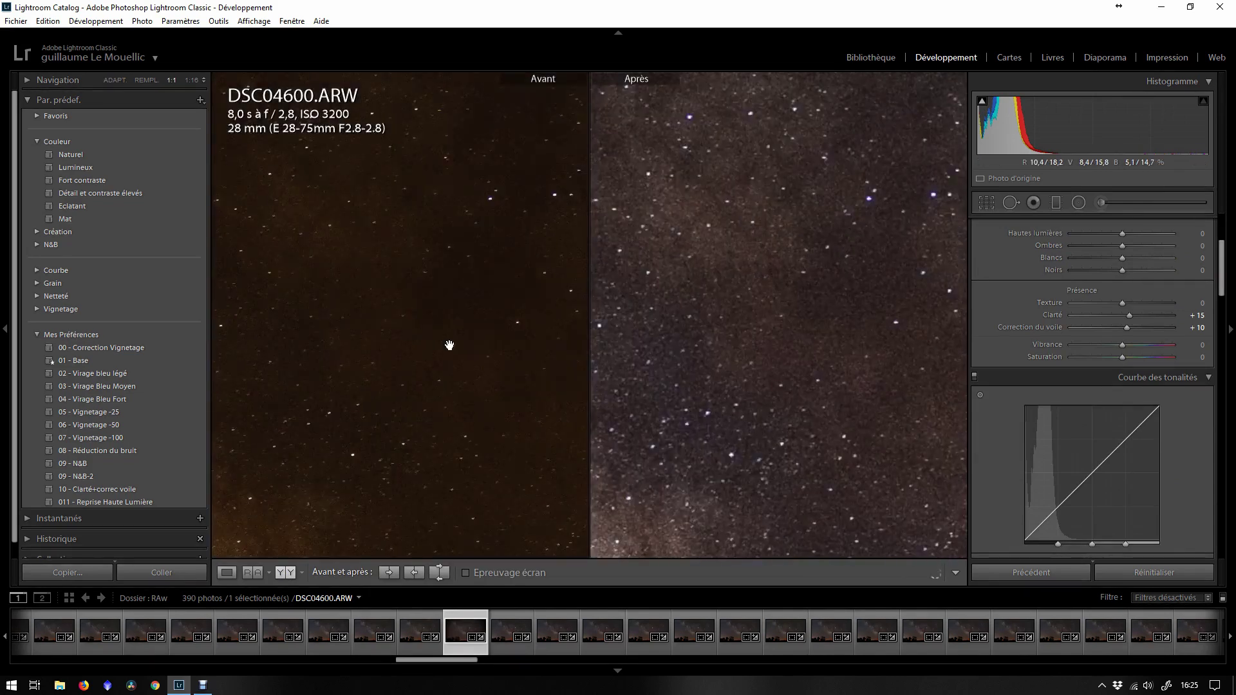
pyautogui.click(434, 294)
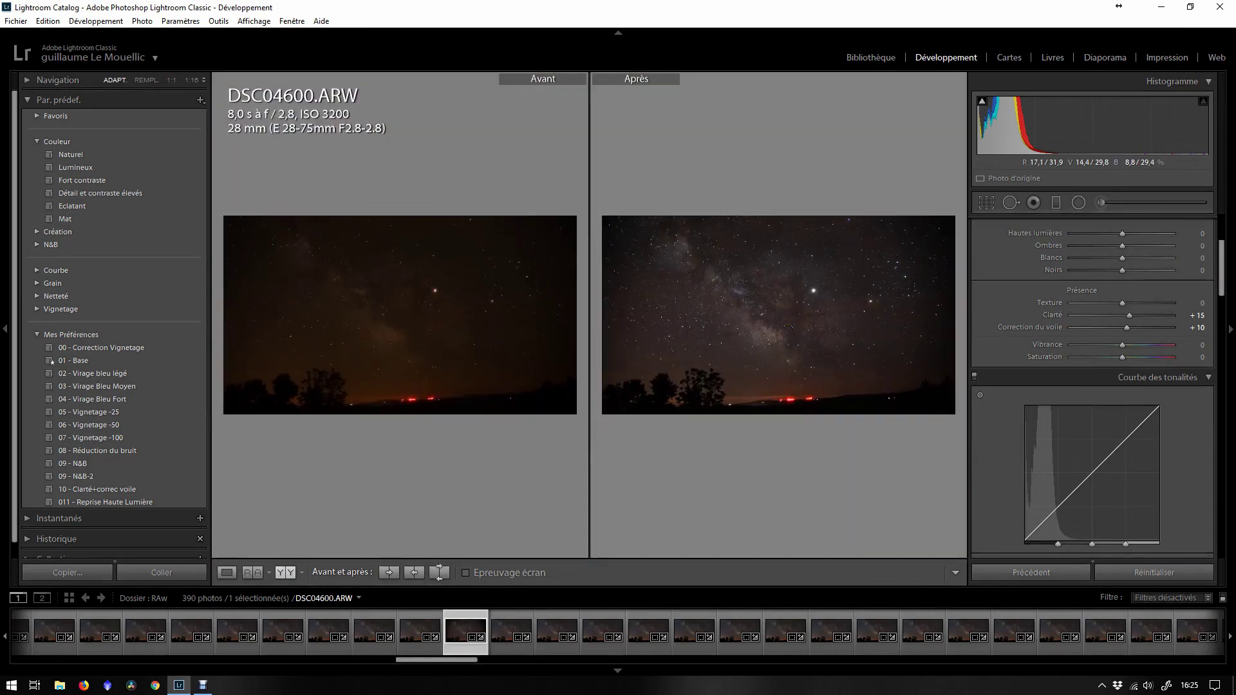
pyautogui.click(791, 328)
pyautogui.click(792, 338)
pyautogui.click(226, 572)
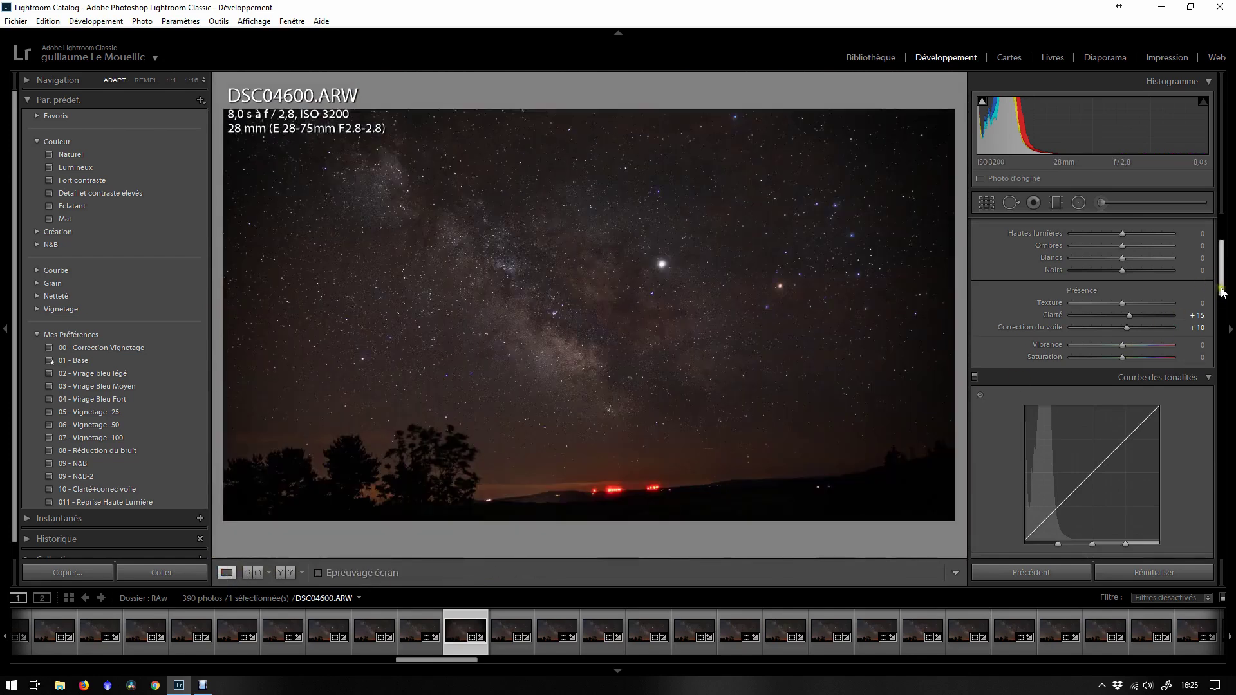
# Shape the tone curve by raising the lights (Tons clairs) to +23 and lowering the shadows (Ombres) to -1
pyautogui.scroll(-3, 1222, 291)
pyautogui.moveTo(1121, 343); pyautogui.dragTo(1121, 322)
pyautogui.moveTo(1051, 412)
pyautogui.mouseDown()
pyautogui.moveTo(1052, 425)
pyautogui.moveTo(1051, 413)
pyautogui.mouseUp()
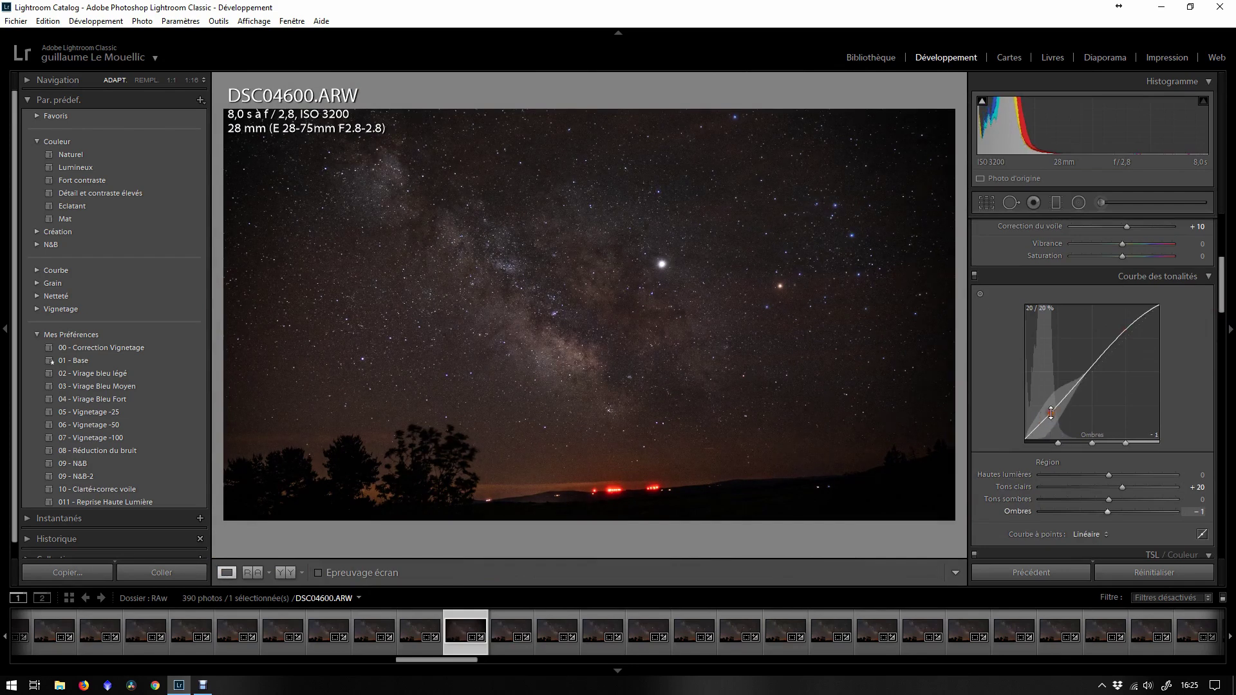
pyautogui.moveTo(1124, 329); pyautogui.dragTo(1124, 326)
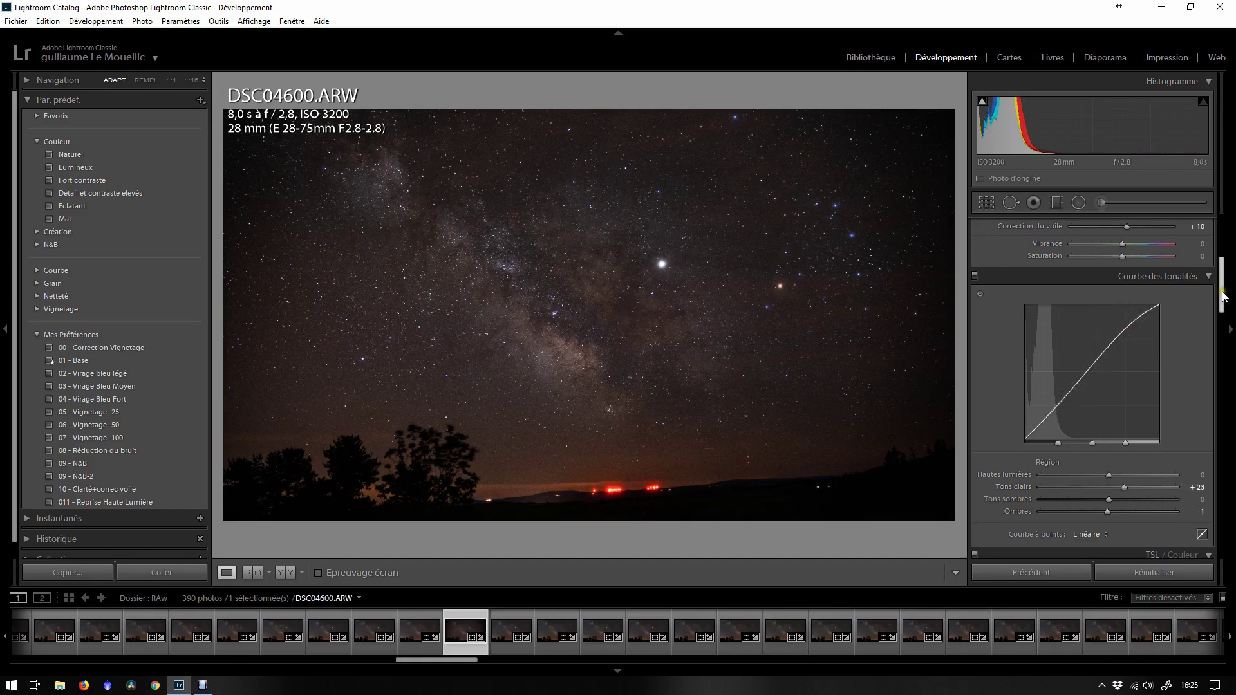
# Set the luminance noise reduction to 30 with its detail at 80
pyautogui.moveTo(1223, 294); pyautogui.dragTo(1226, 410)
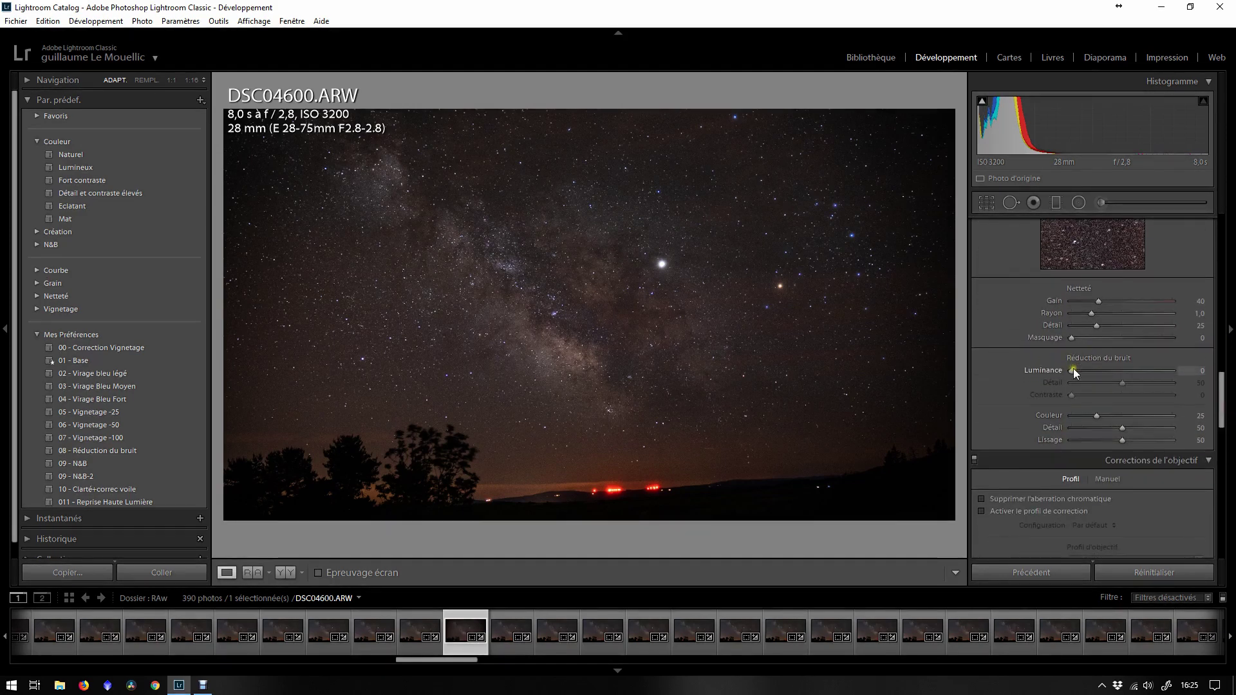
pyautogui.scroll(3, 1018, 407)
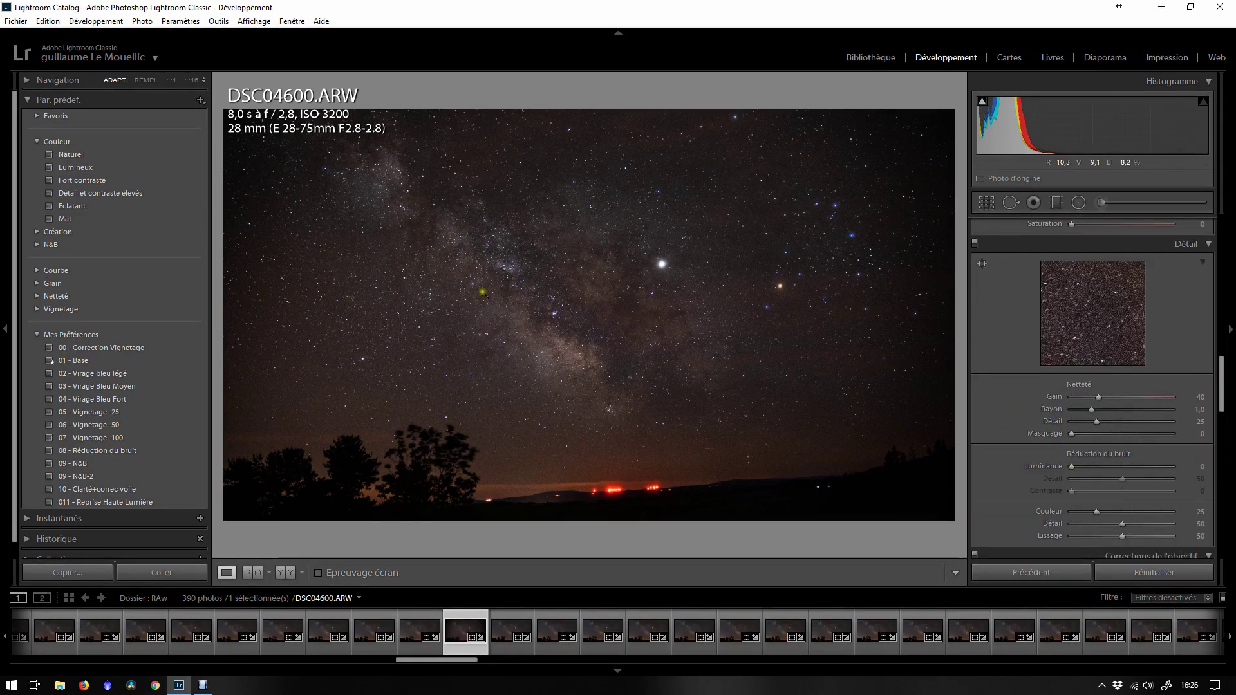
pyautogui.click(509, 272)
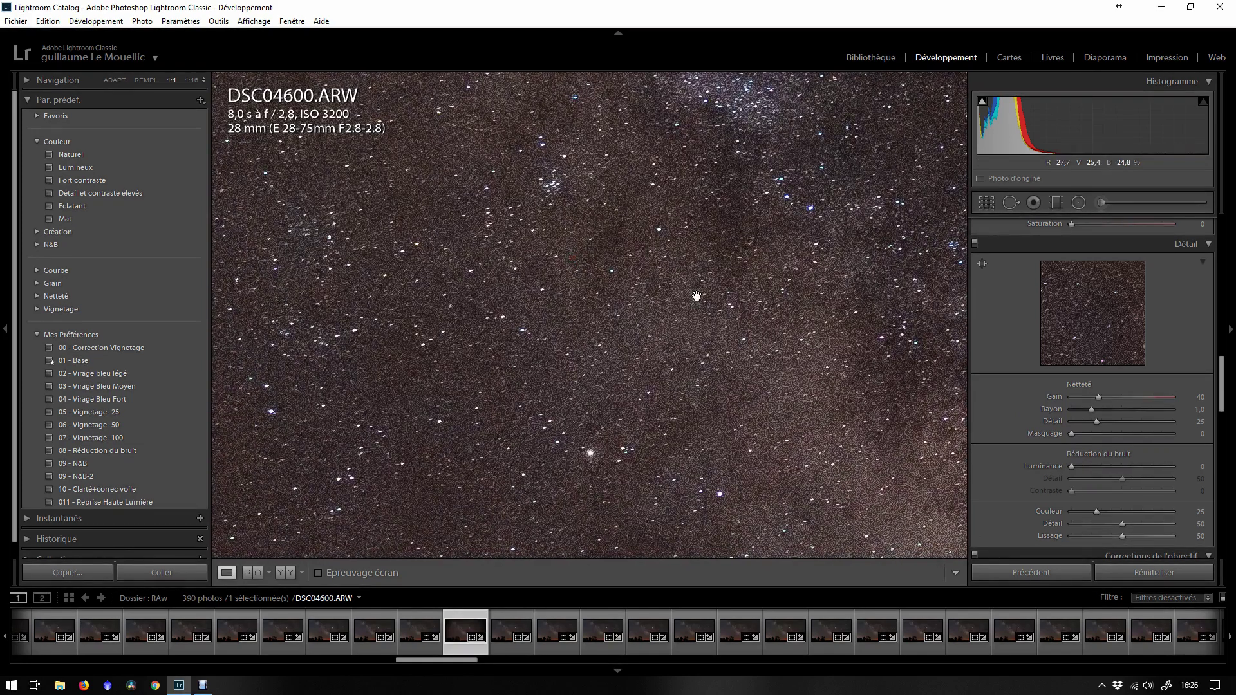
pyautogui.click(698, 297)
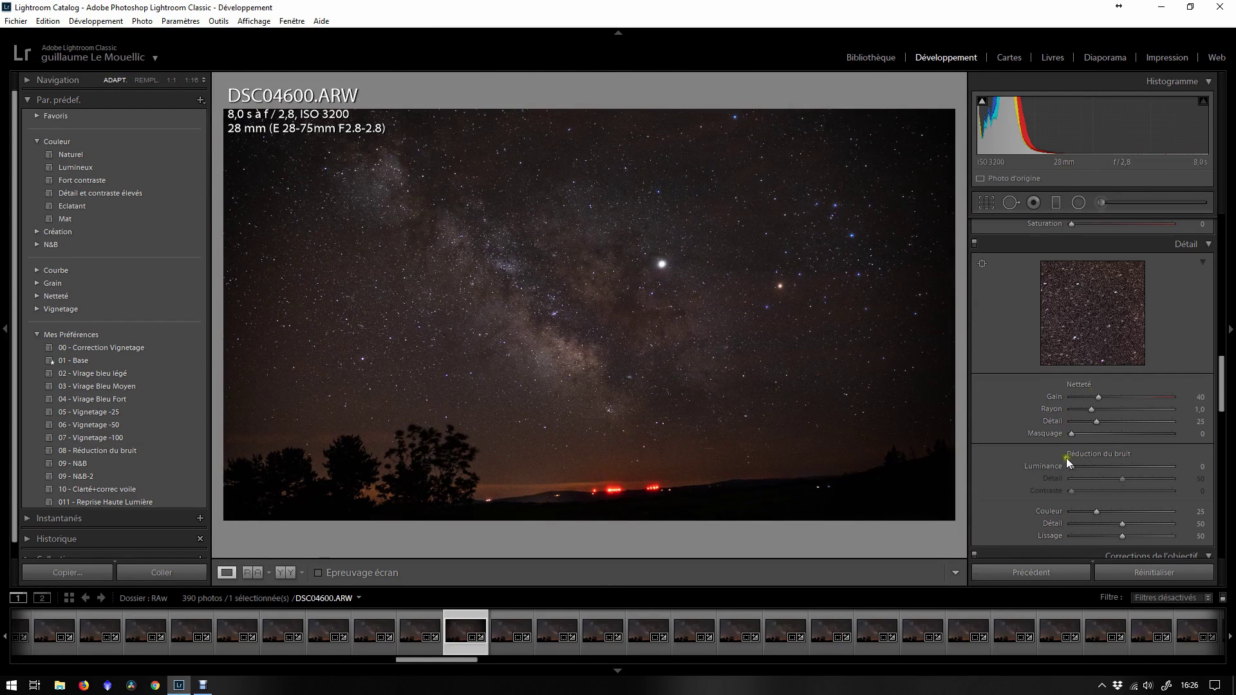
pyautogui.moveTo(1072, 467); pyautogui.dragTo(1102, 470)
pyautogui.click(1192, 466)
pyautogui.moveTo(1122, 480); pyautogui.dragTo(1167, 482)
pyautogui.click(1197, 479)
pyautogui.write('80')
pyautogui.press('Return')
# Check the noise among the stars in close-up, and set the luminance noise reduction to 40 with detail 85
pyautogui.click(508, 346)
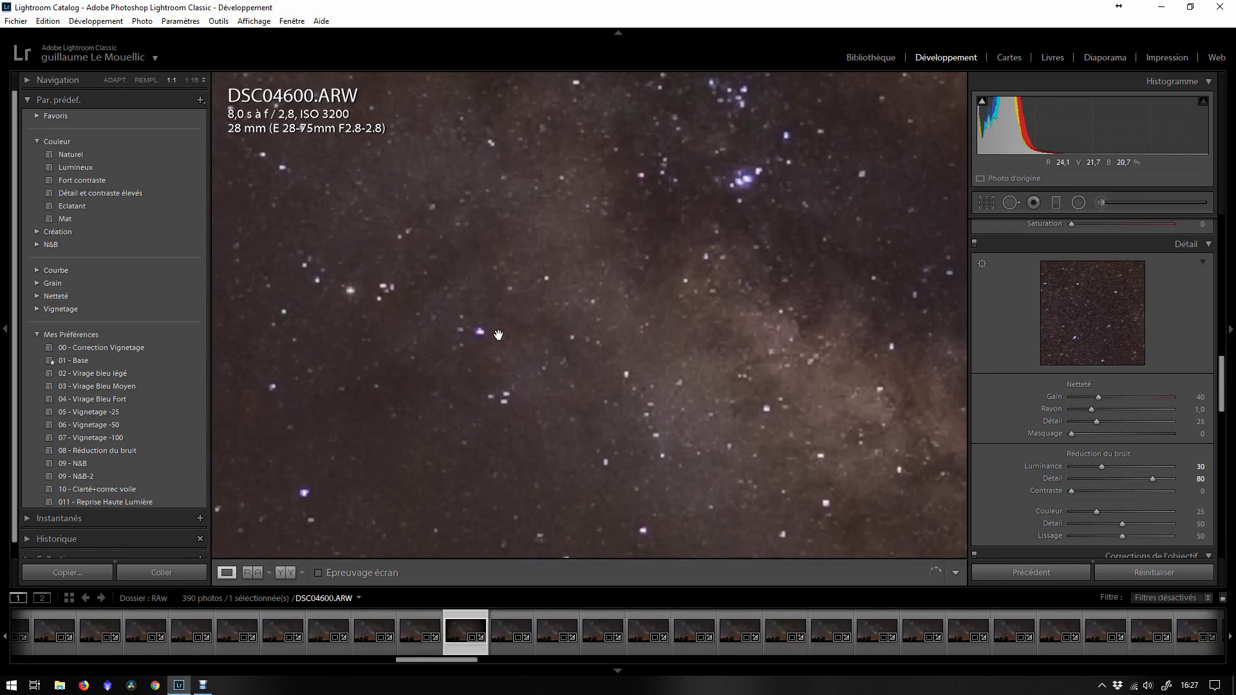
pyautogui.moveTo(704, 276); pyautogui.dragTo(603, 433)
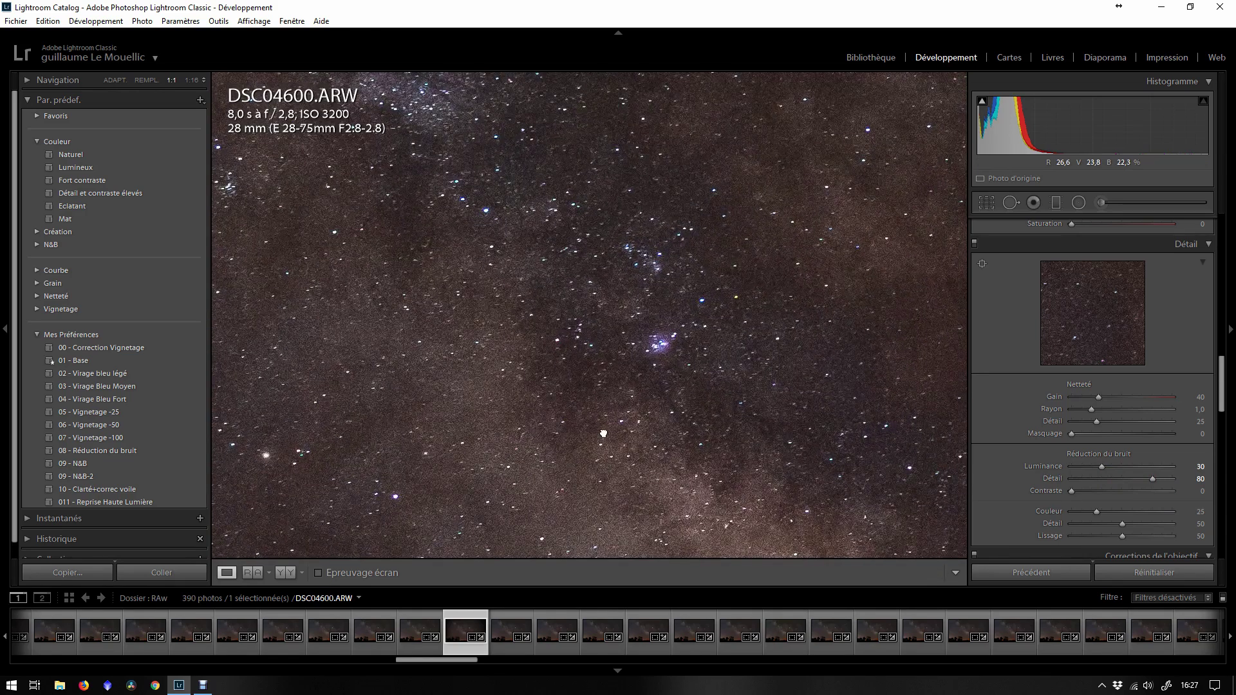
pyautogui.click(618, 384)
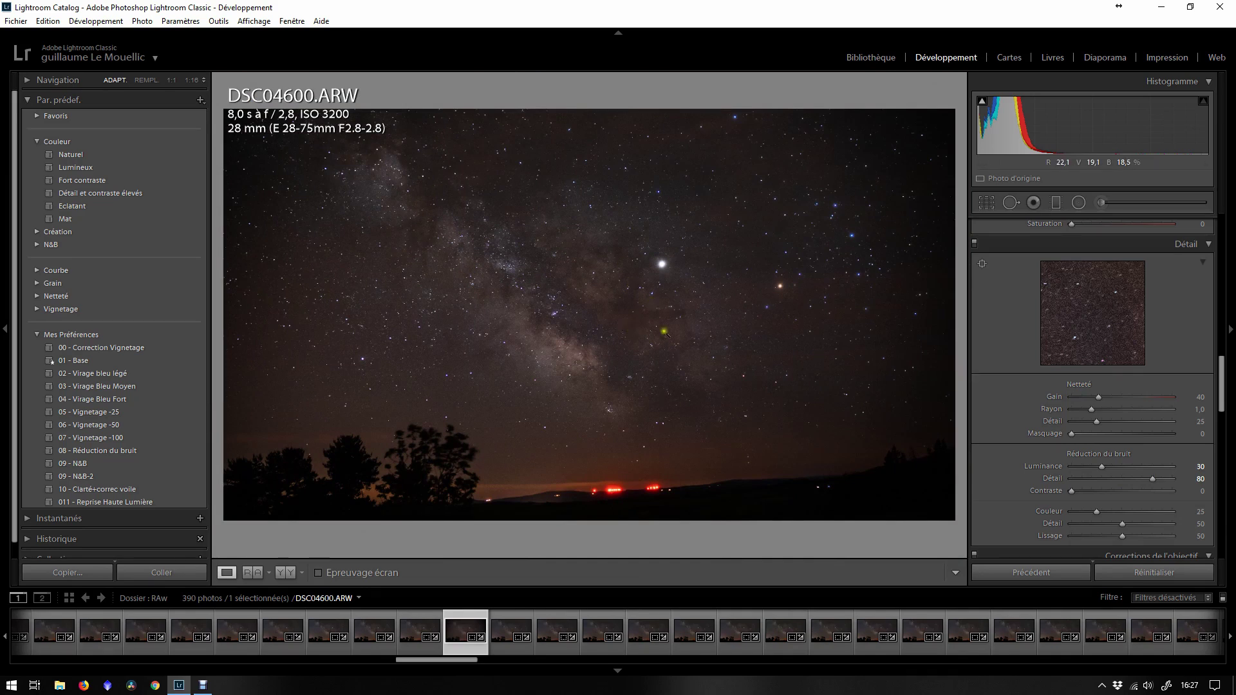
pyautogui.click(1201, 467)
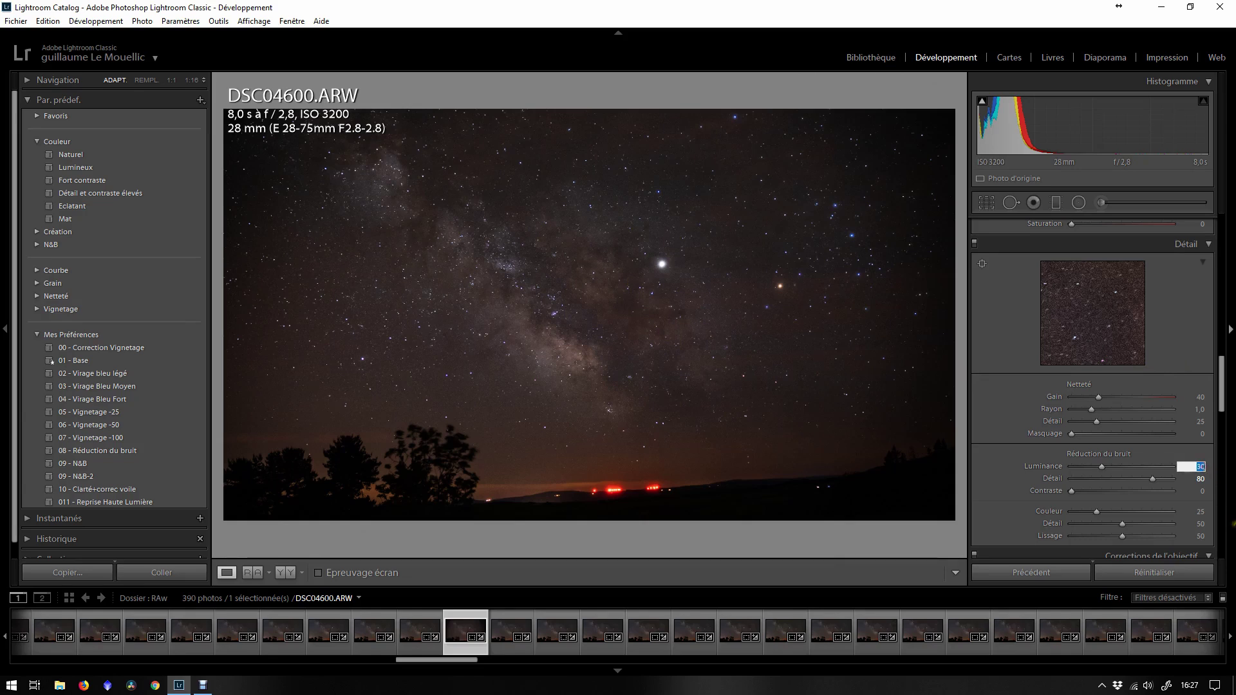
pyautogui.write('40')
pyautogui.press('Return')
pyautogui.click(1197, 480)
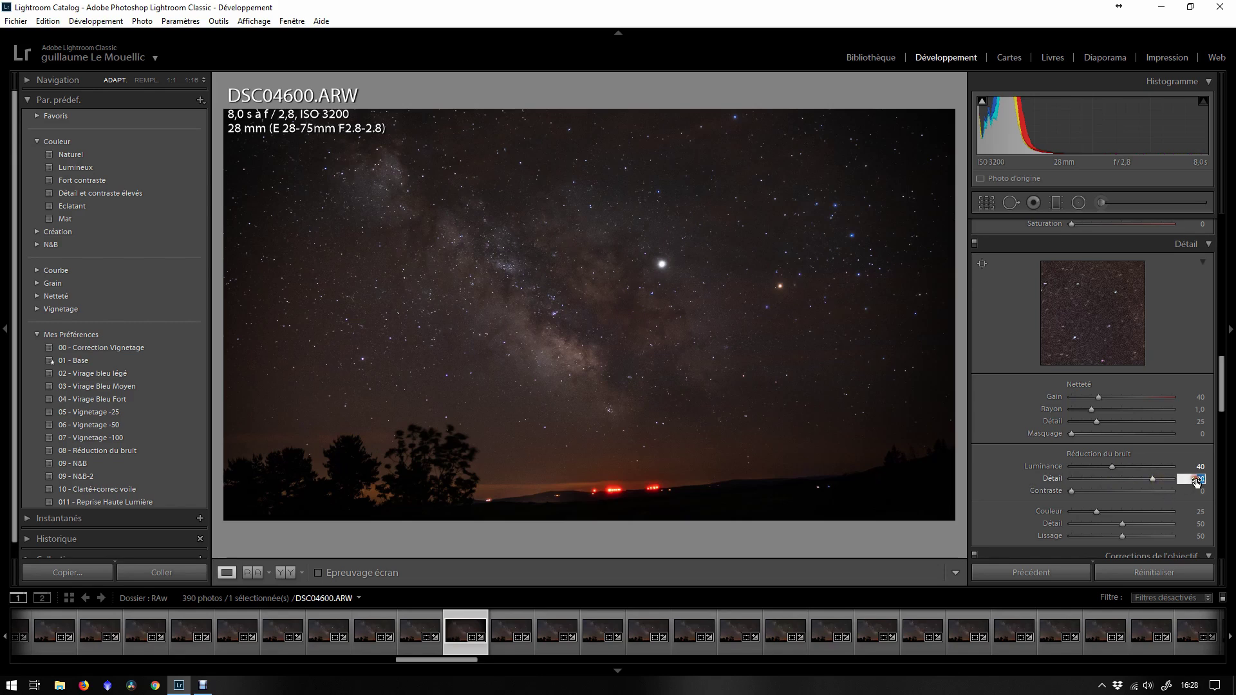
pyautogui.write('85')
pyautogui.press('Return')
# Set the colour noise reduction to 80 and enable the removal of chromatic aberration
pyautogui.moveTo(1096, 511); pyautogui.dragTo(1128, 516)
pyautogui.click(1192, 512)
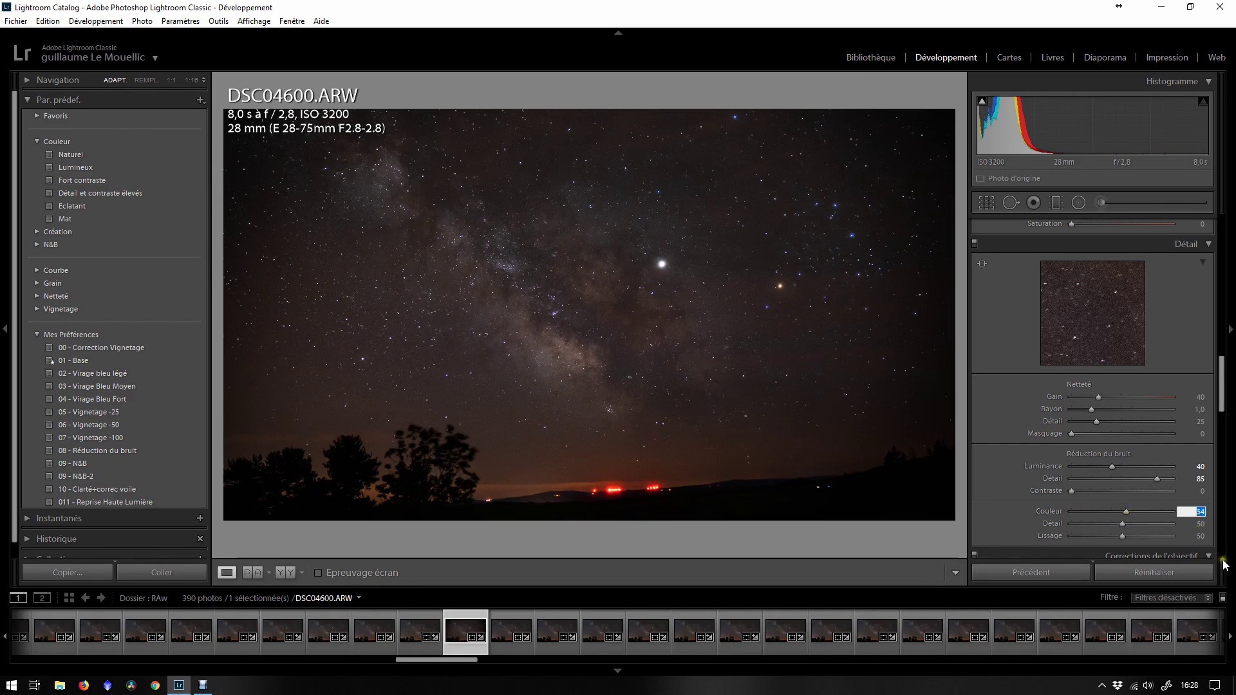
pyautogui.write('80')
pyautogui.press('Return')
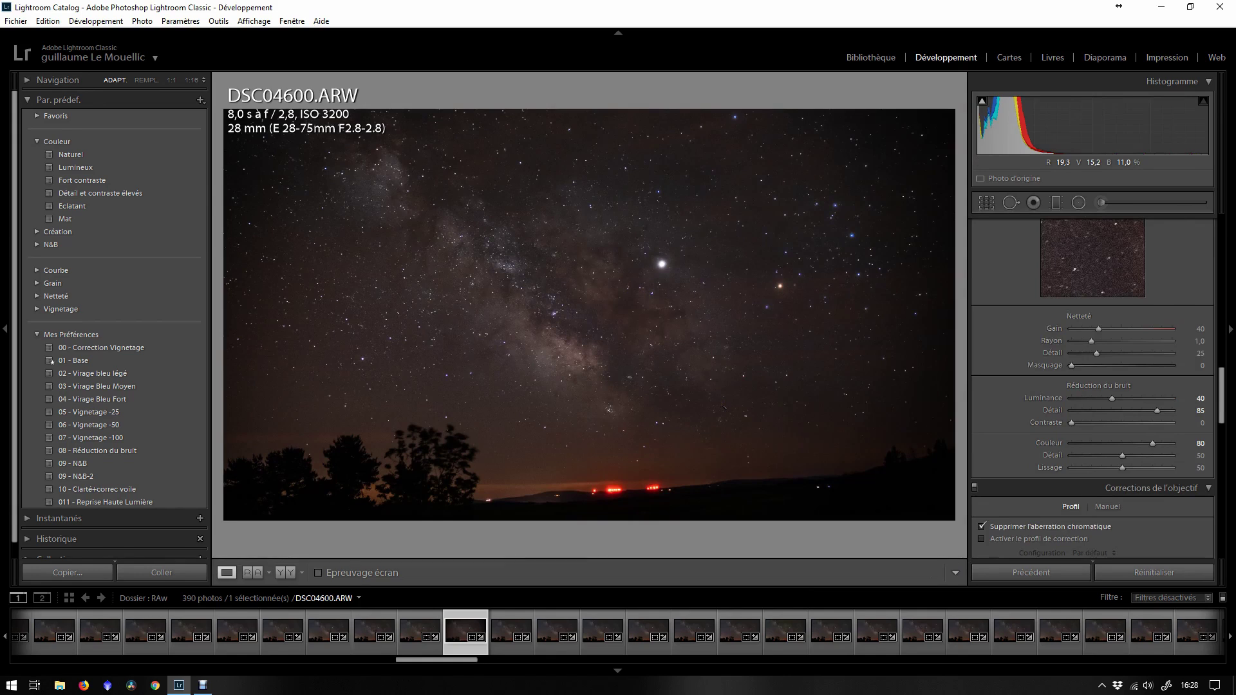
# Compare the noise-reduced photo with its original state side by side, and return to the single-photo view
pyautogui.click(286, 573)
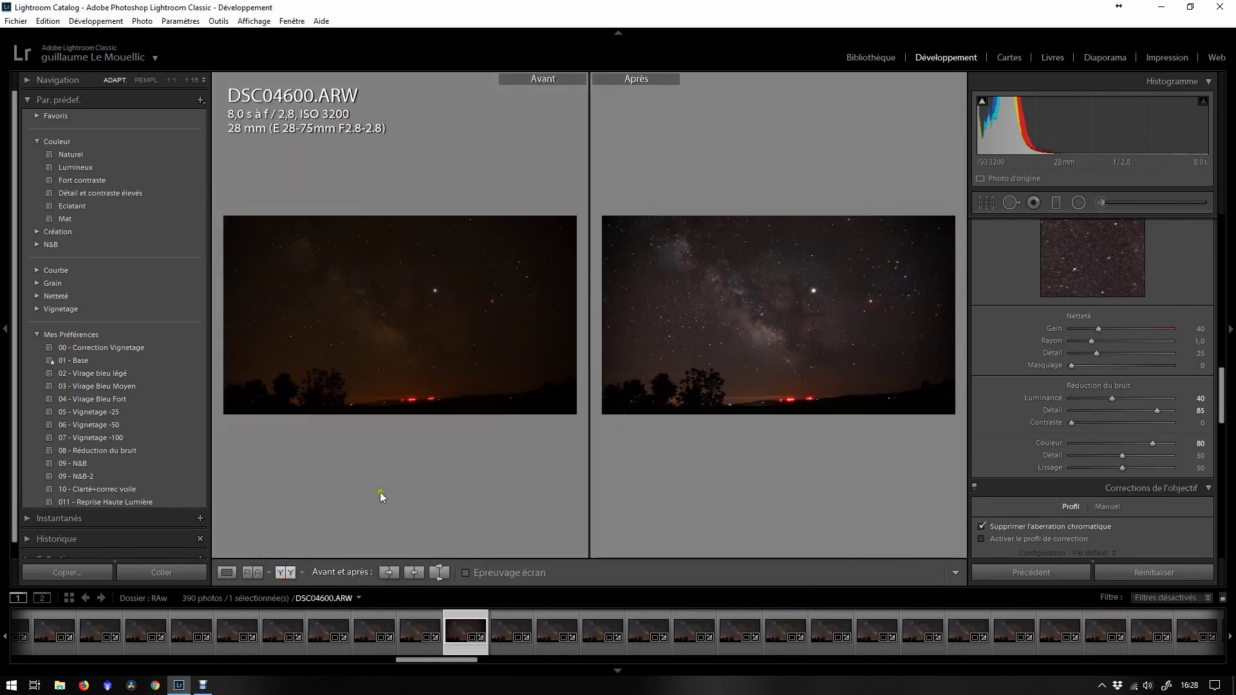
pyautogui.click(233, 577)
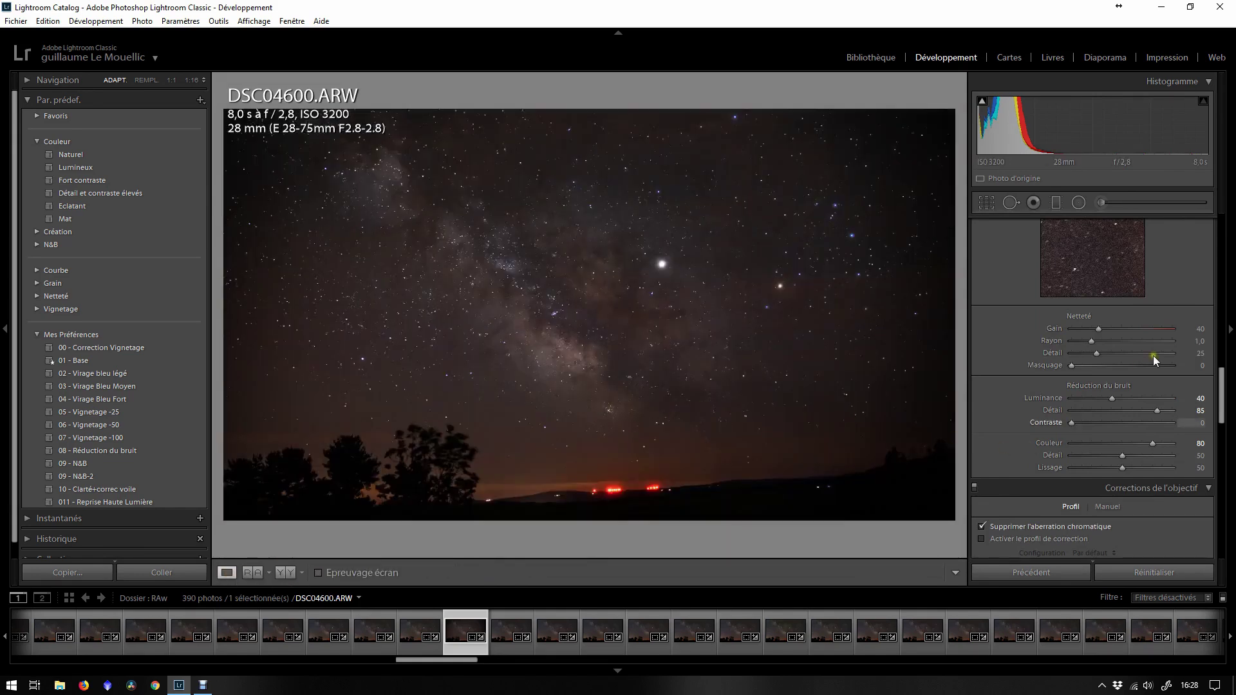
# Copy all development settings of photo DSC04600.ARW, with the crop (Recadrage) included
pyautogui.moveTo(1218, 397); pyautogui.dragTo(1229, 430)
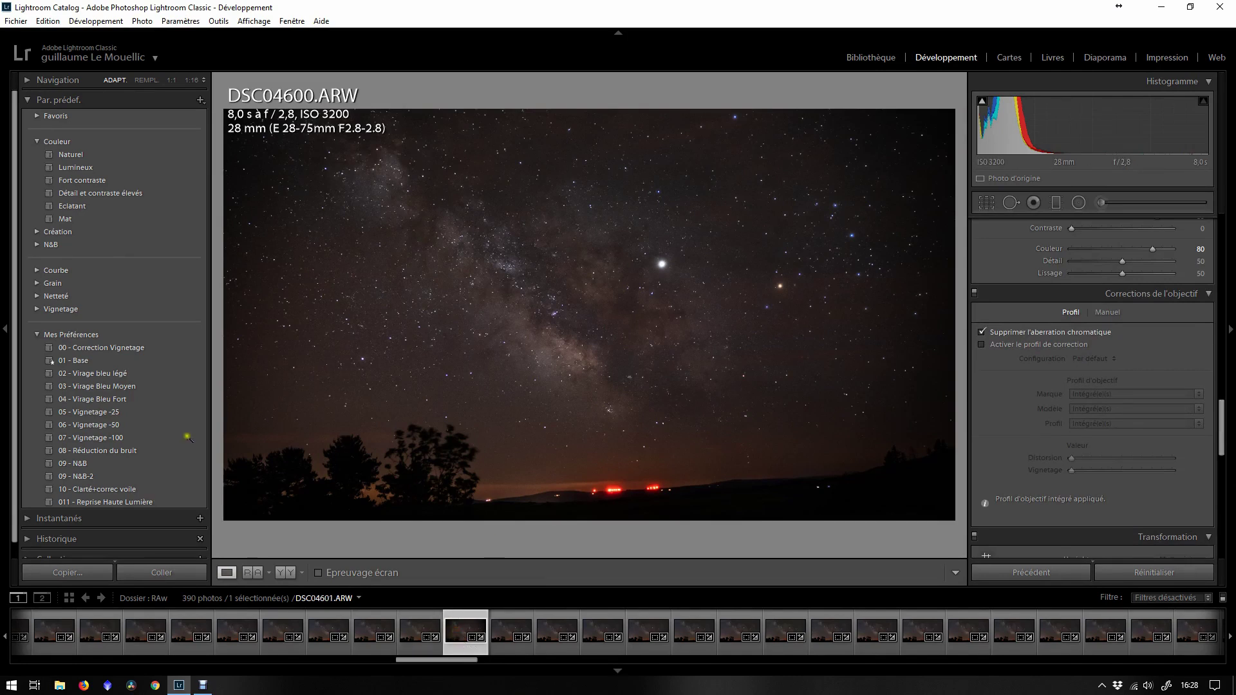
pyautogui.click(87, 572)
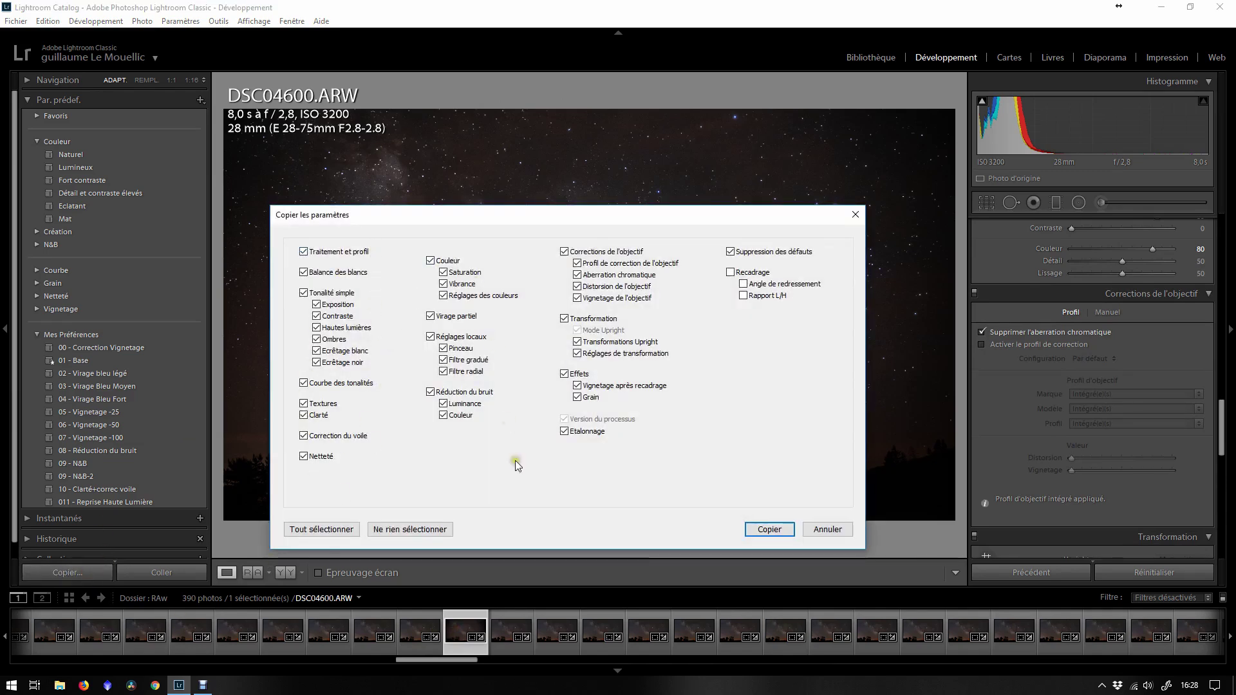
pyautogui.click(731, 272)
pyautogui.click(770, 529)
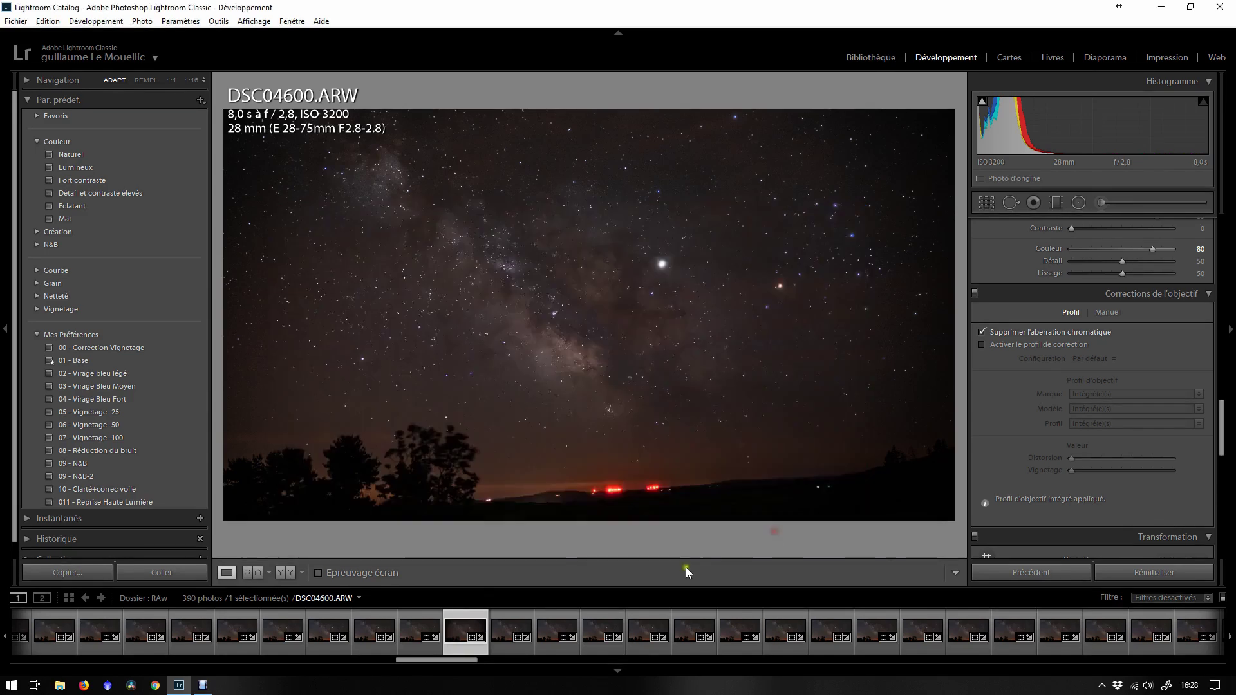
# Select all photos of the RAw folder in the filmstrip, starting from the developed photo
pyautogui.click(420, 630)
pyautogui.click(468, 633)
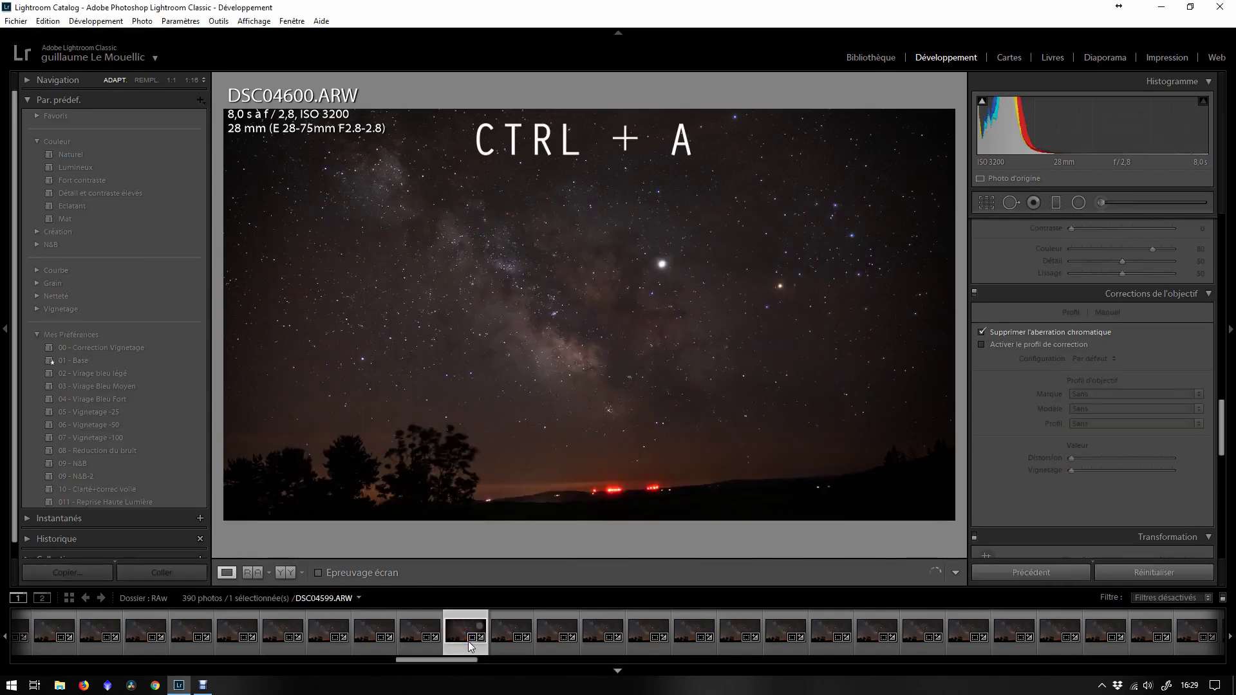
pyautogui.hotkey('ctrl', 'a')
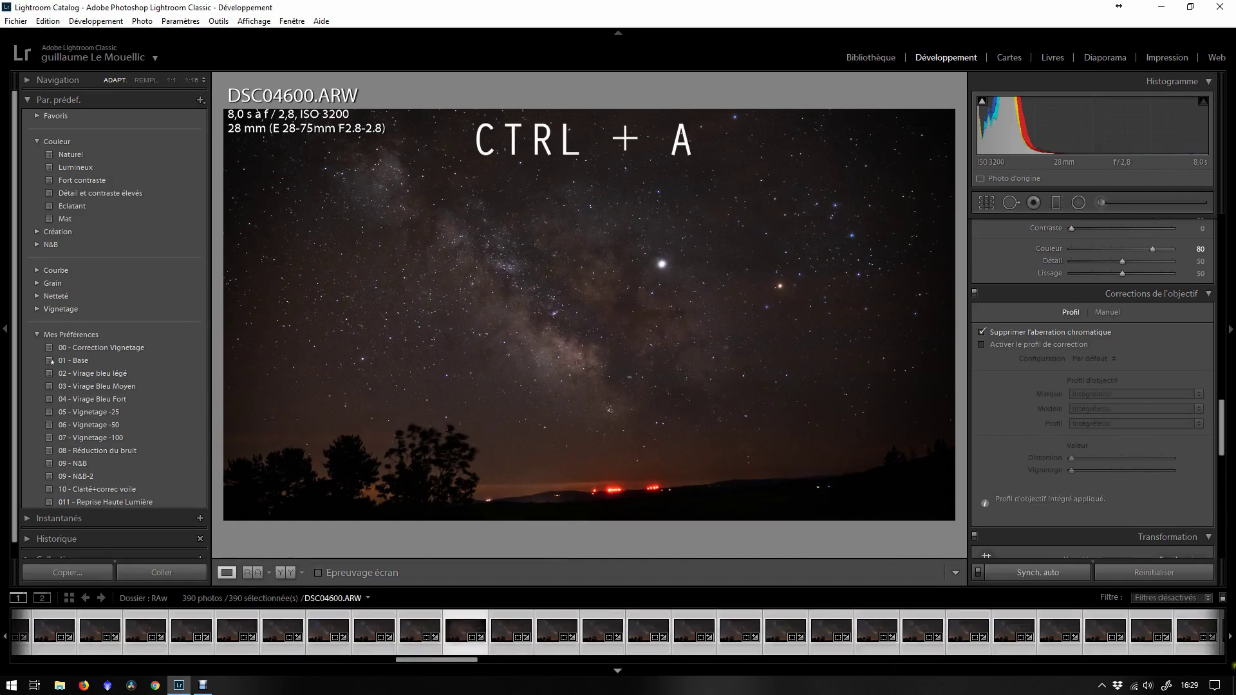
pyautogui.moveTo(412, 665); pyautogui.dragTo(304, 662)
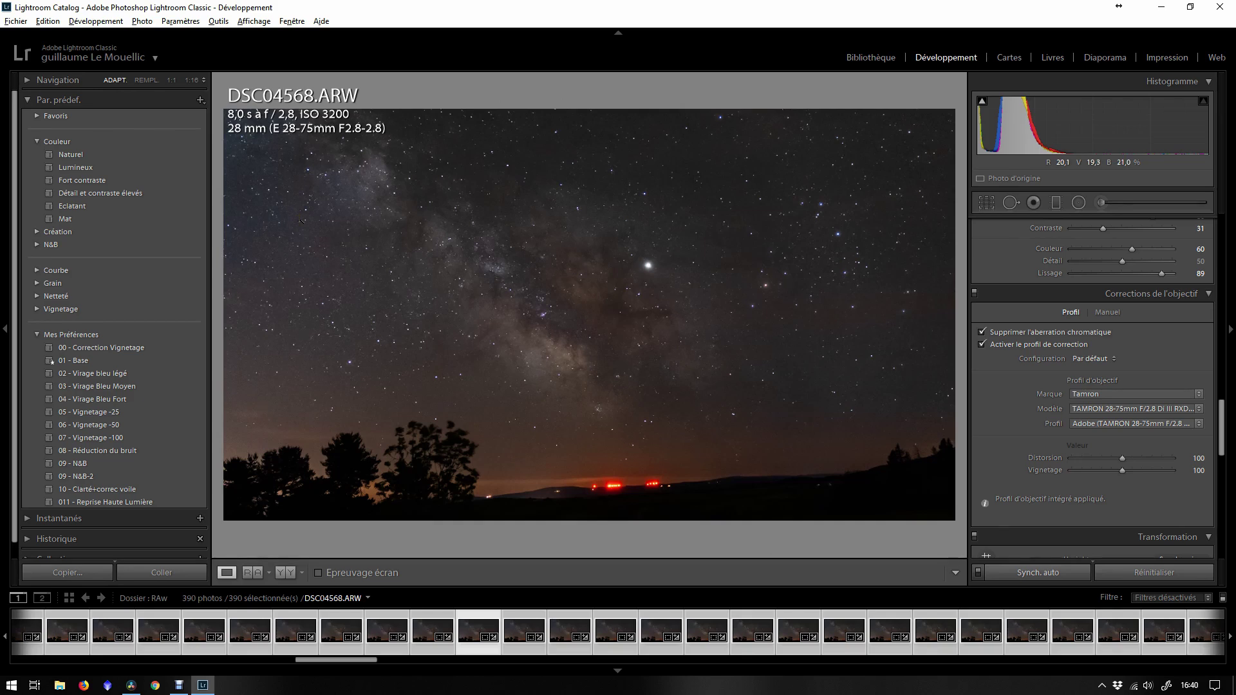
# Set up the export of all selected photos, keeping the JPEG format and enabling resizing to a width and height of 1920 × 1080 pixels
pyautogui.click(18, 24)
pyautogui.click(39, 195)
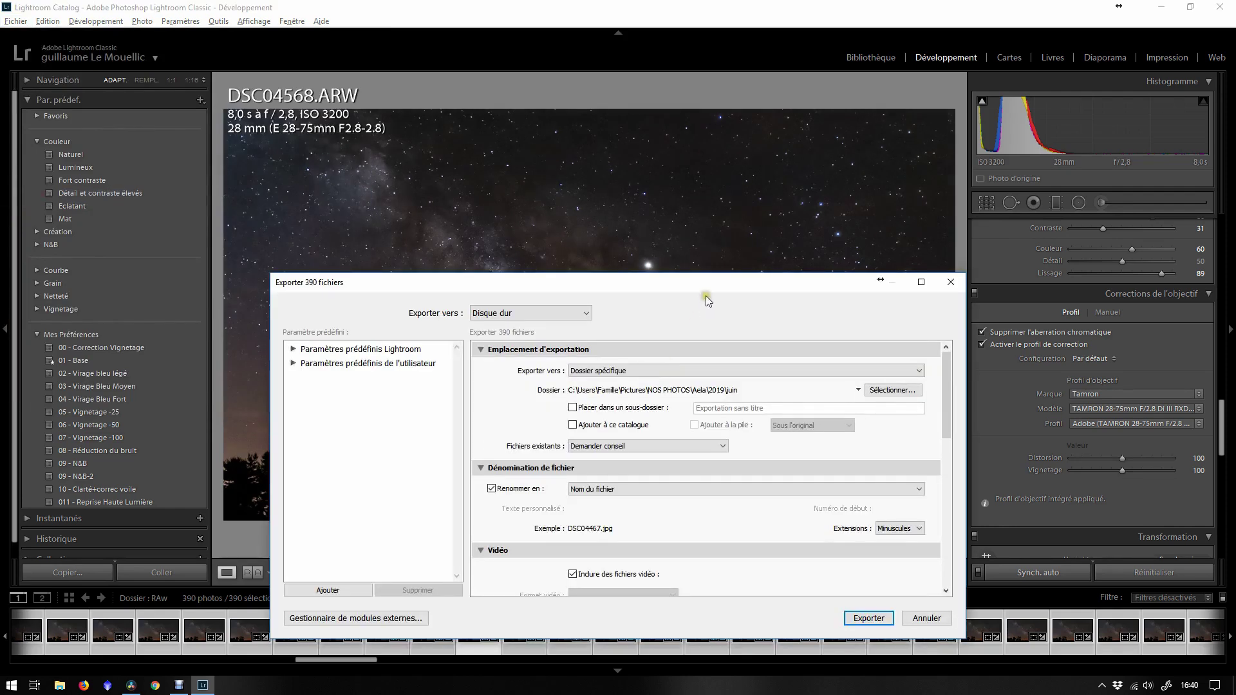
pyautogui.moveTo(685, 236); pyautogui.dragTo(671, 196)
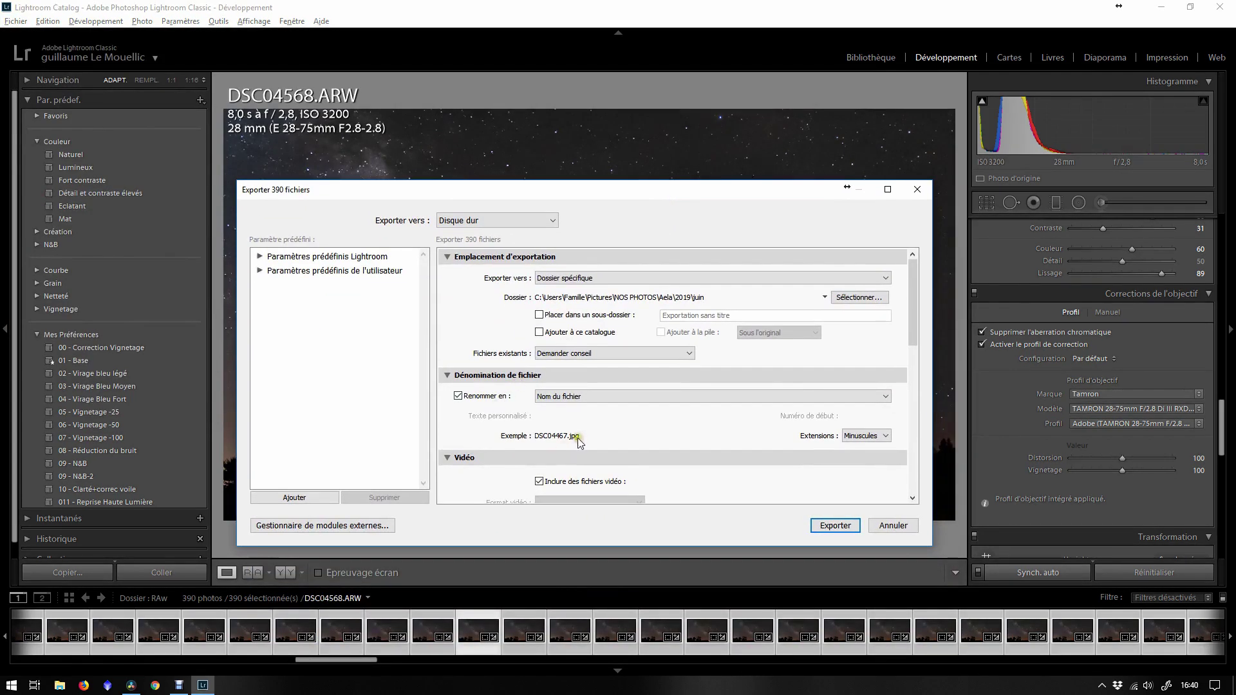
pyautogui.scroll(-5, 578, 437)
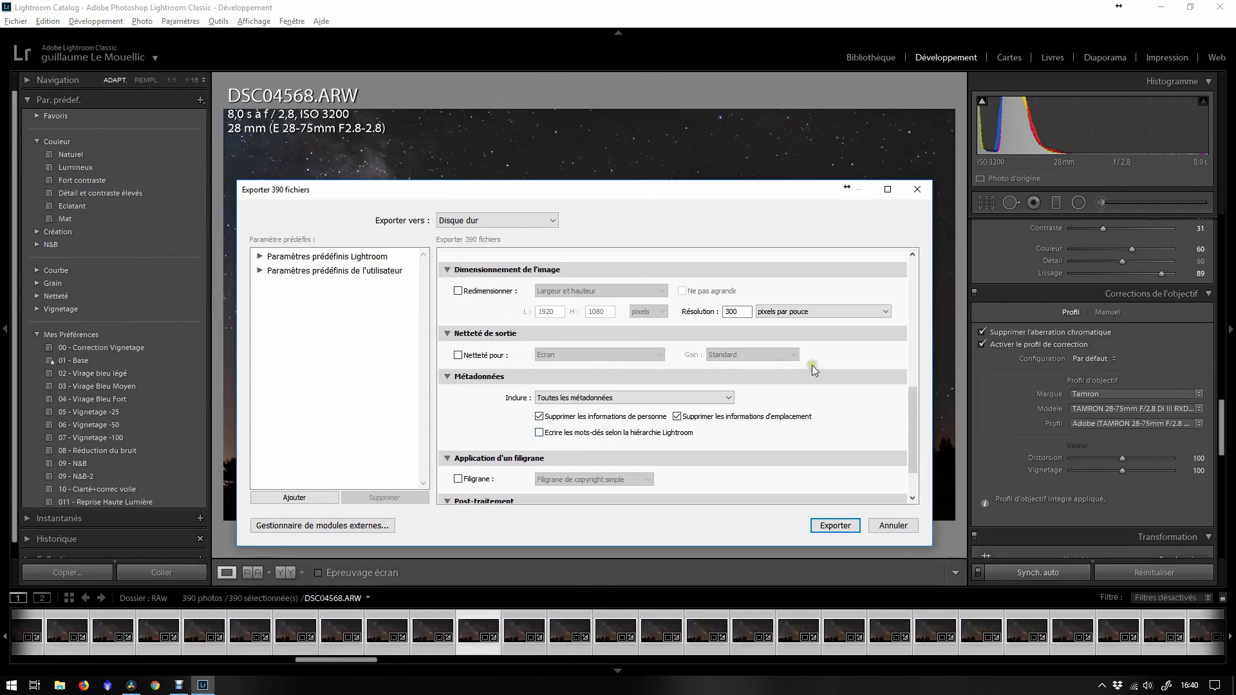
pyautogui.moveTo(913, 410); pyautogui.dragTo(915, 407)
pyautogui.moveTo(919, 383); pyautogui.dragTo(918, 379)
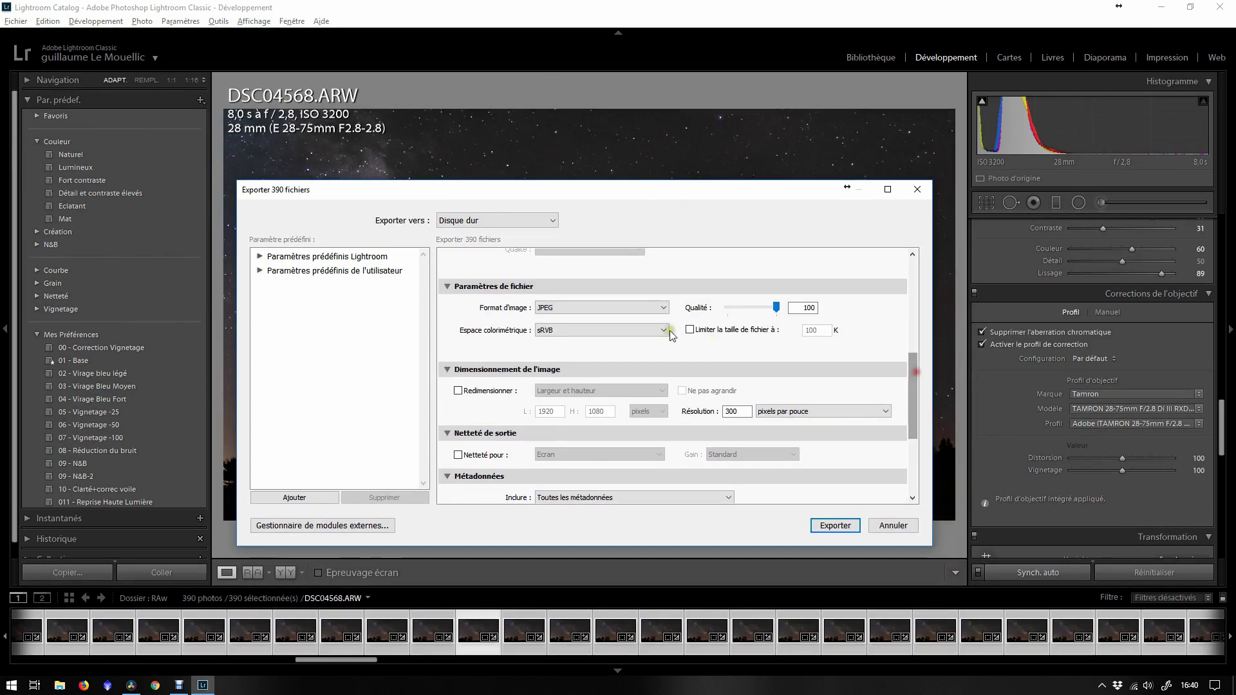
pyautogui.click(549, 307)
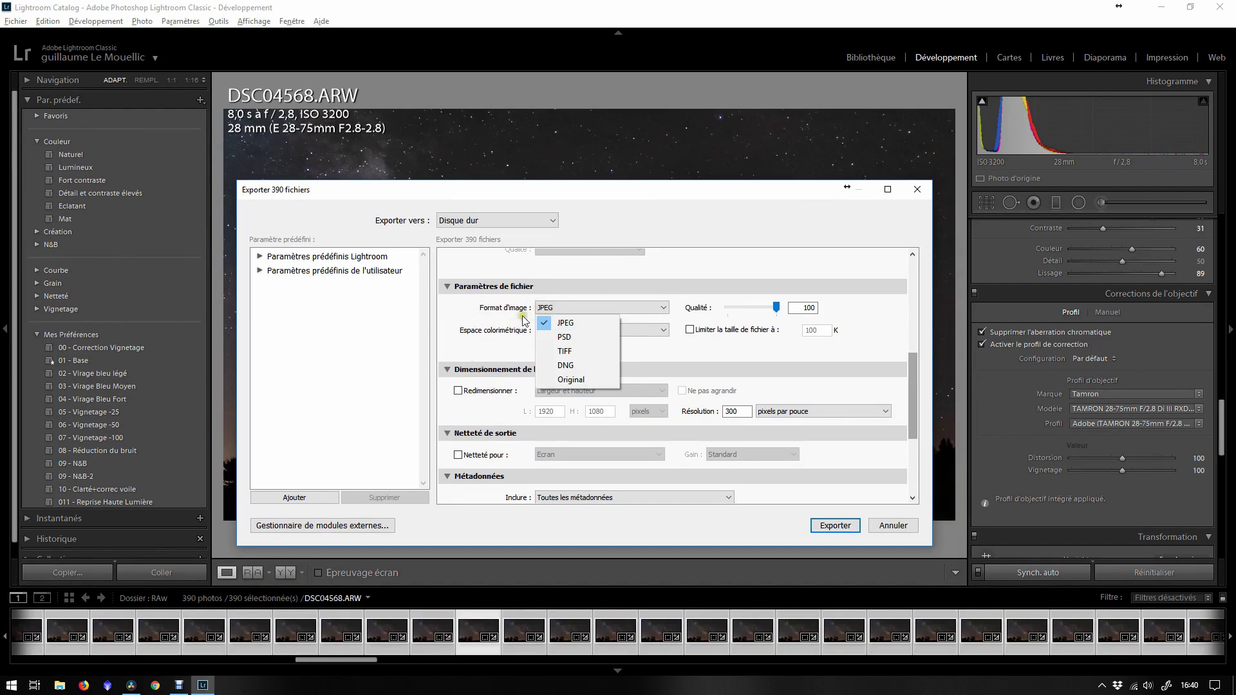
pyautogui.click(470, 311)
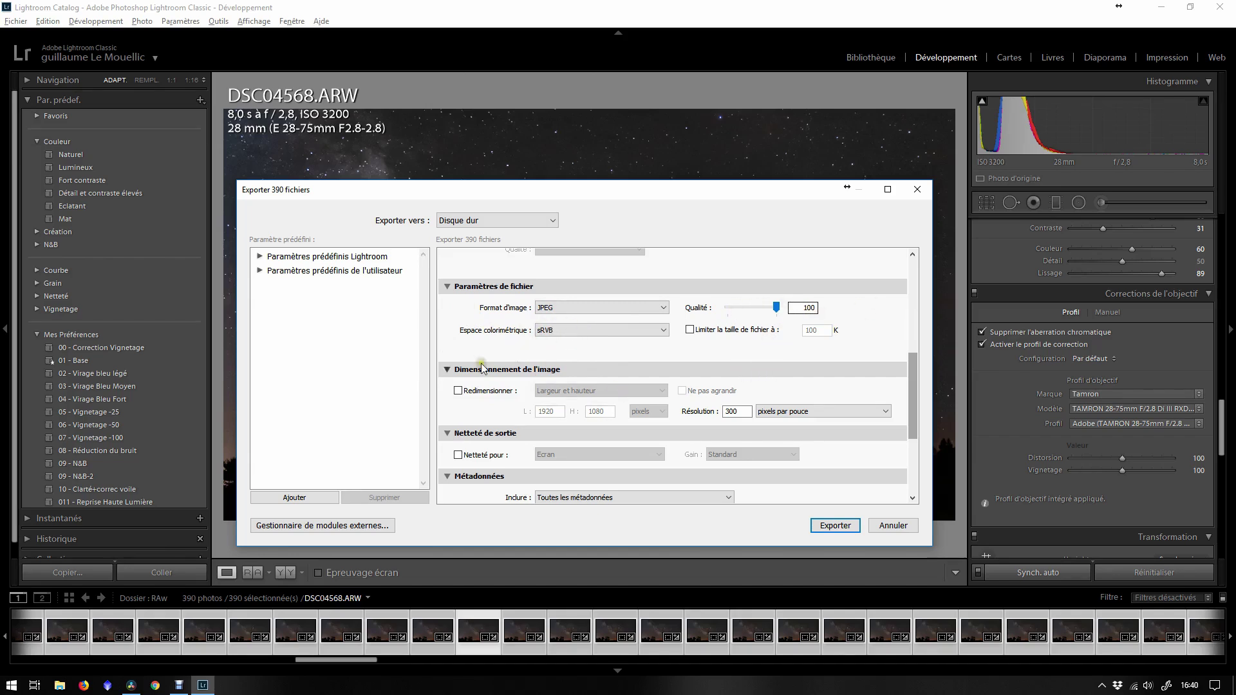
pyautogui.click(458, 391)
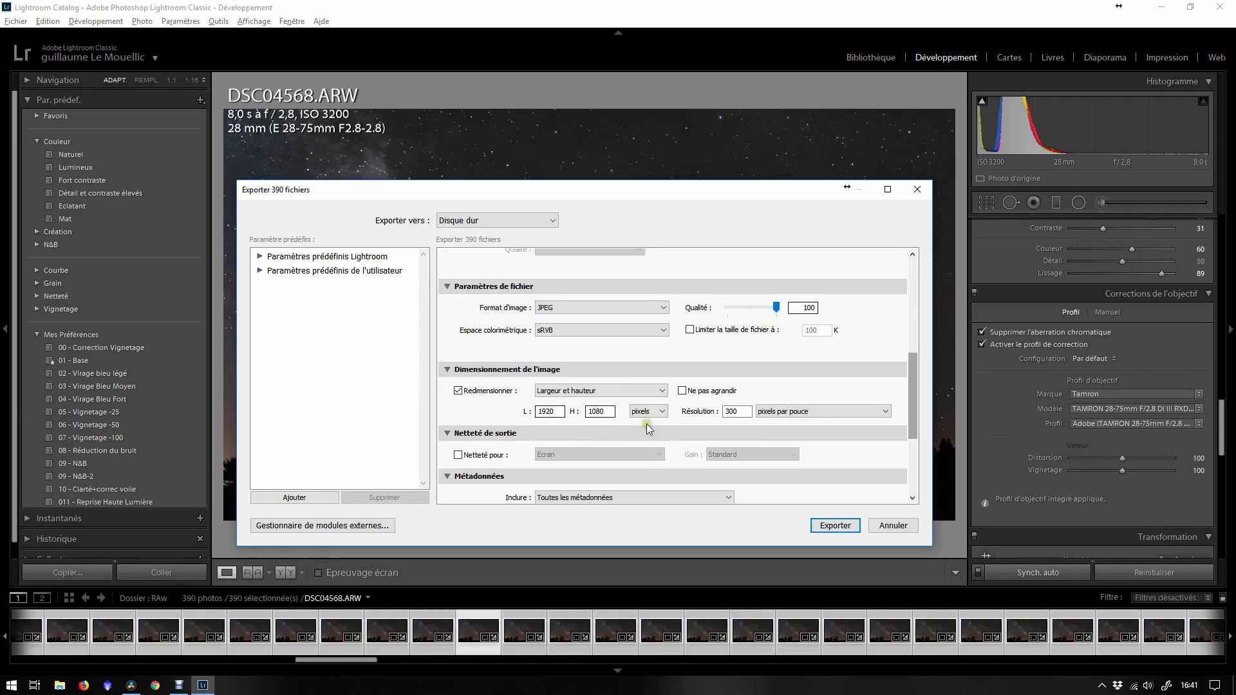
# Set the naming of the exported files to "Nom du fichier" and start the export
pyautogui.moveTo(913, 393); pyautogui.dragTo(924, 293)
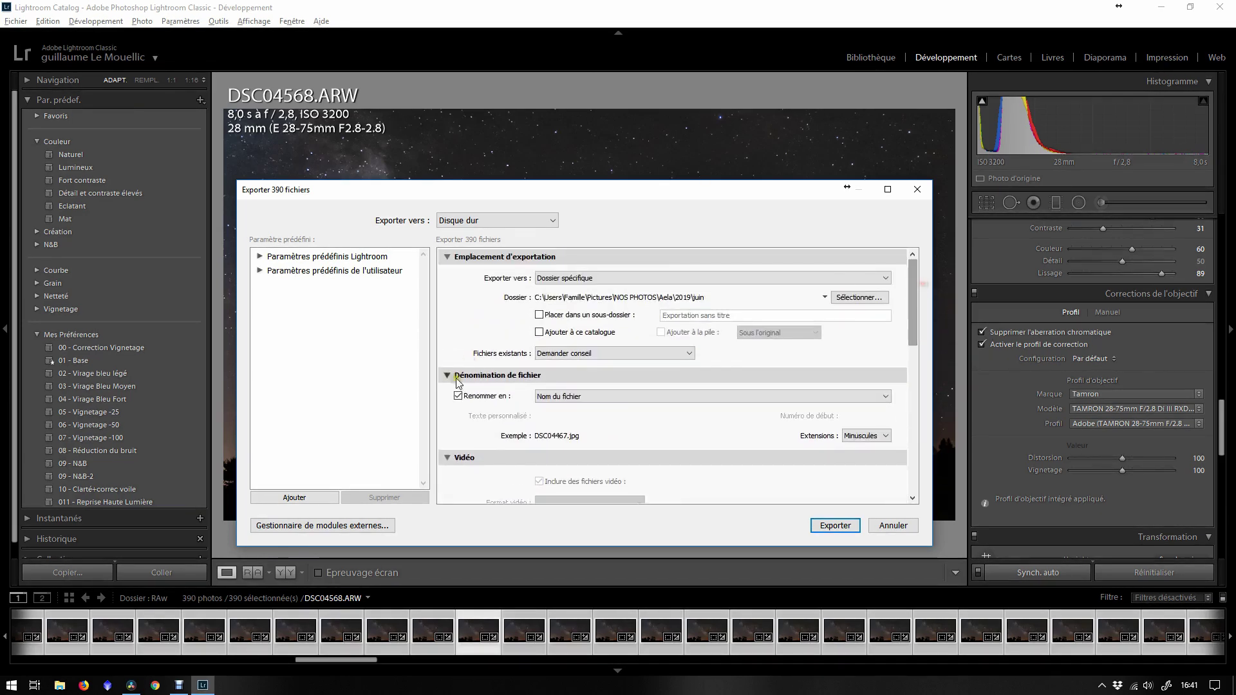
pyautogui.scroll(-5, 559, 442)
pyautogui.scroll(-2, 557, 439)
pyautogui.scroll(10, 548, 439)
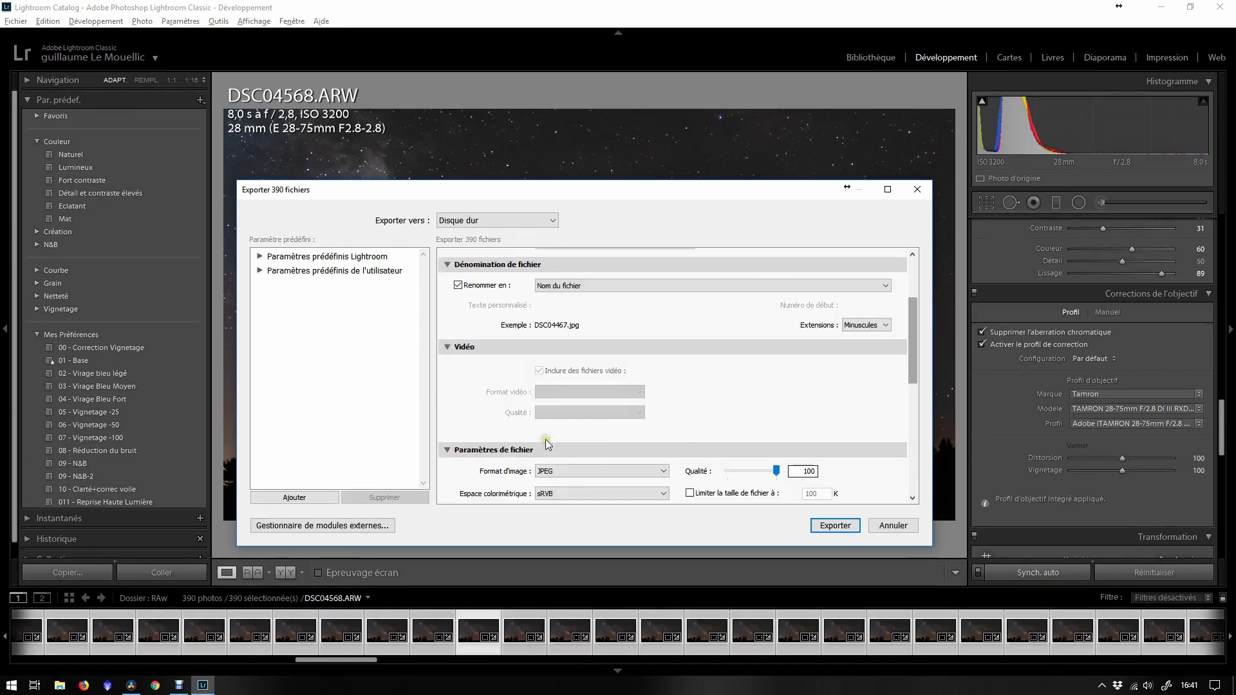
pyautogui.scroll(3, 565, 400)
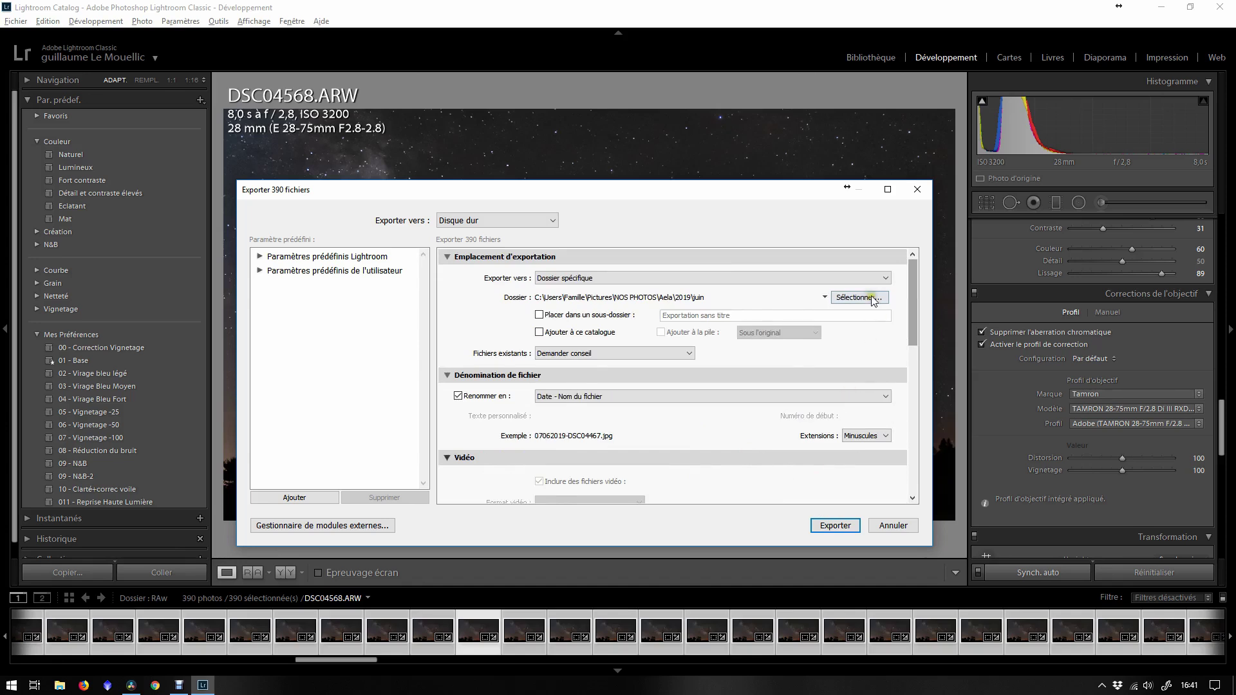
pyautogui.scroll(-6, 857, 330)
pyautogui.scroll(6, 813, 388)
pyautogui.click(676, 397)
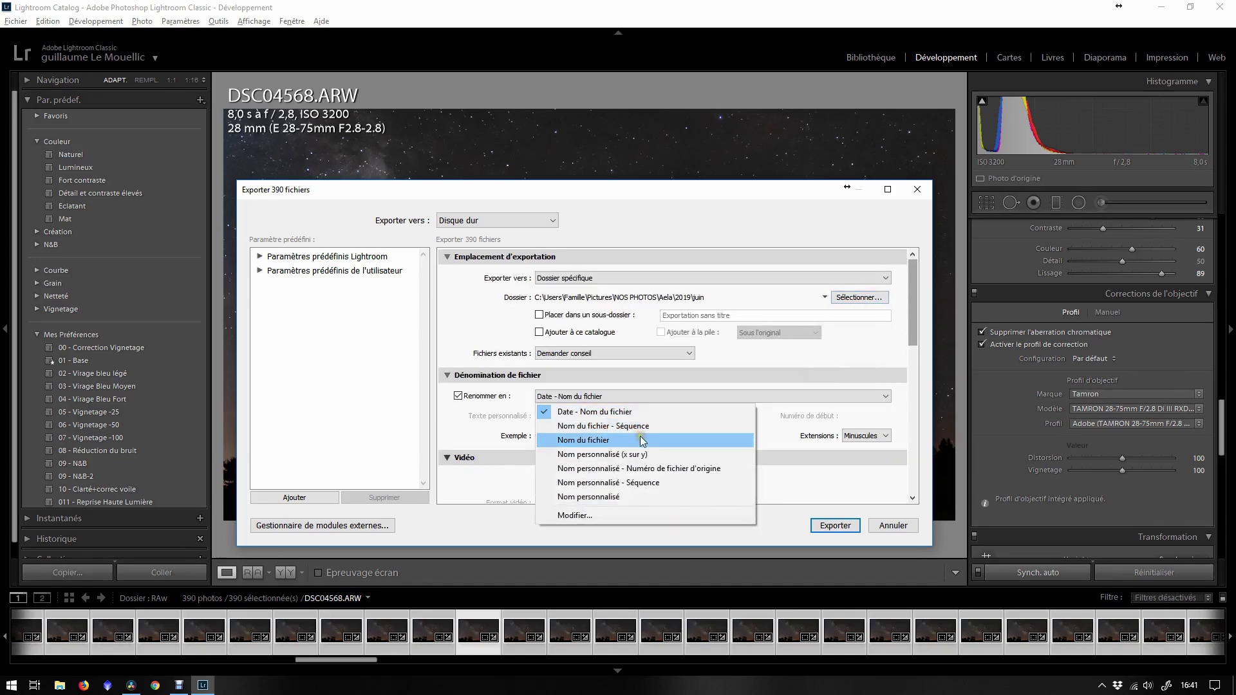
pyautogui.click(567, 439)
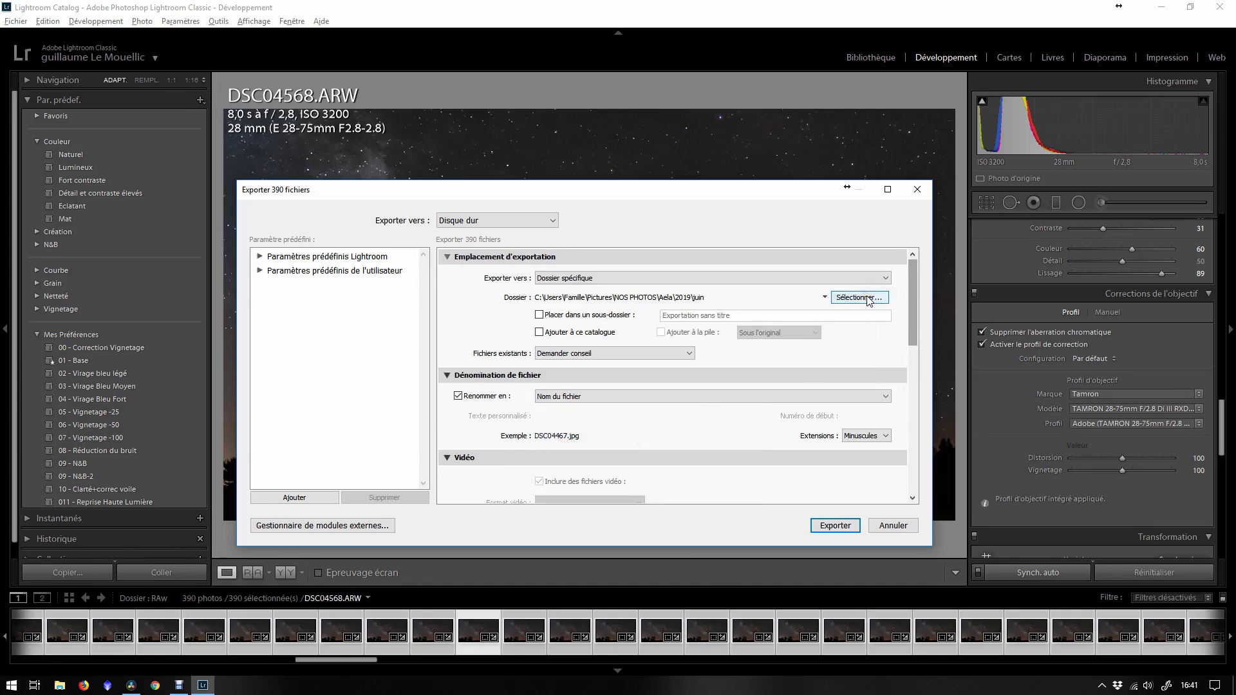
pyautogui.click(840, 526)
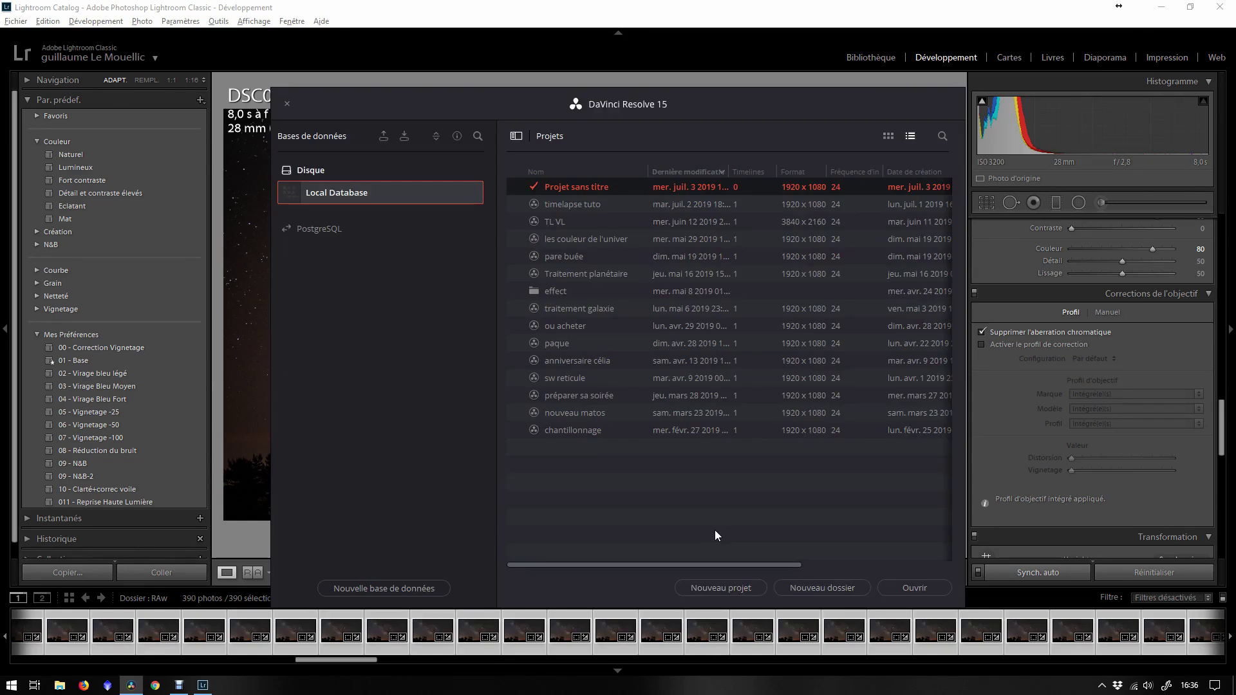
# Switch to DaVinci Resolve, open the project "Projet sans titre" and go to its Média page
pyautogui.doubleClick(585, 188)
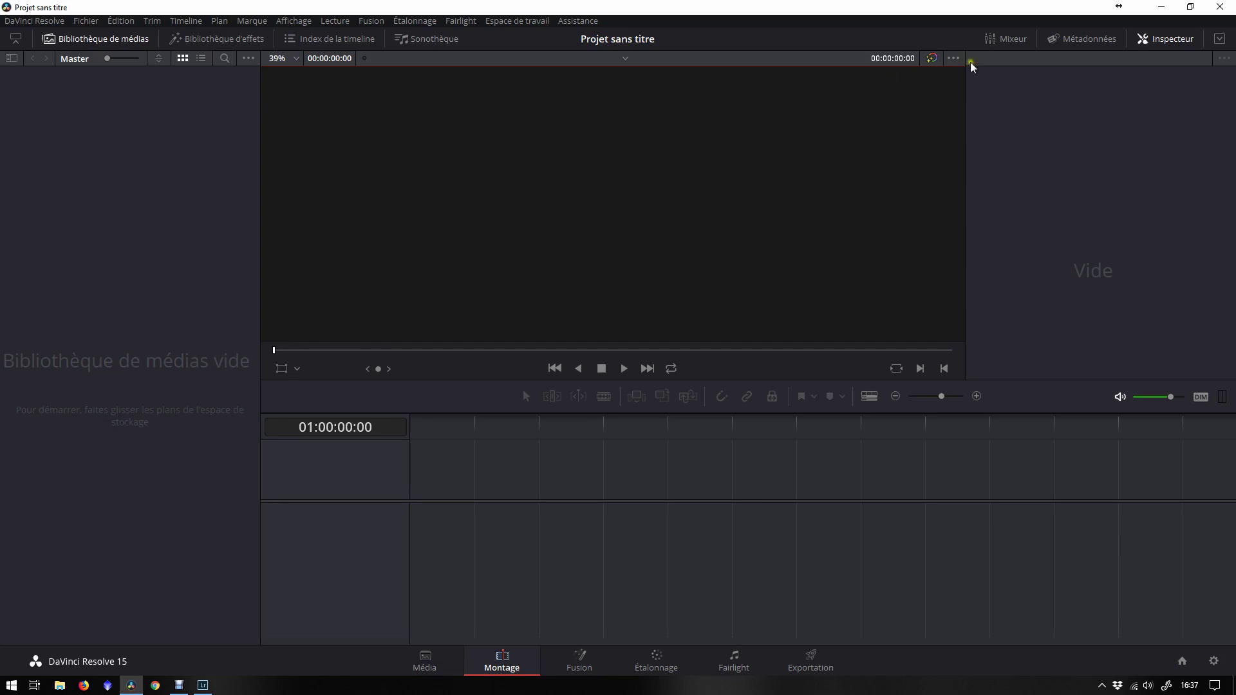
pyautogui.click(582, 461)
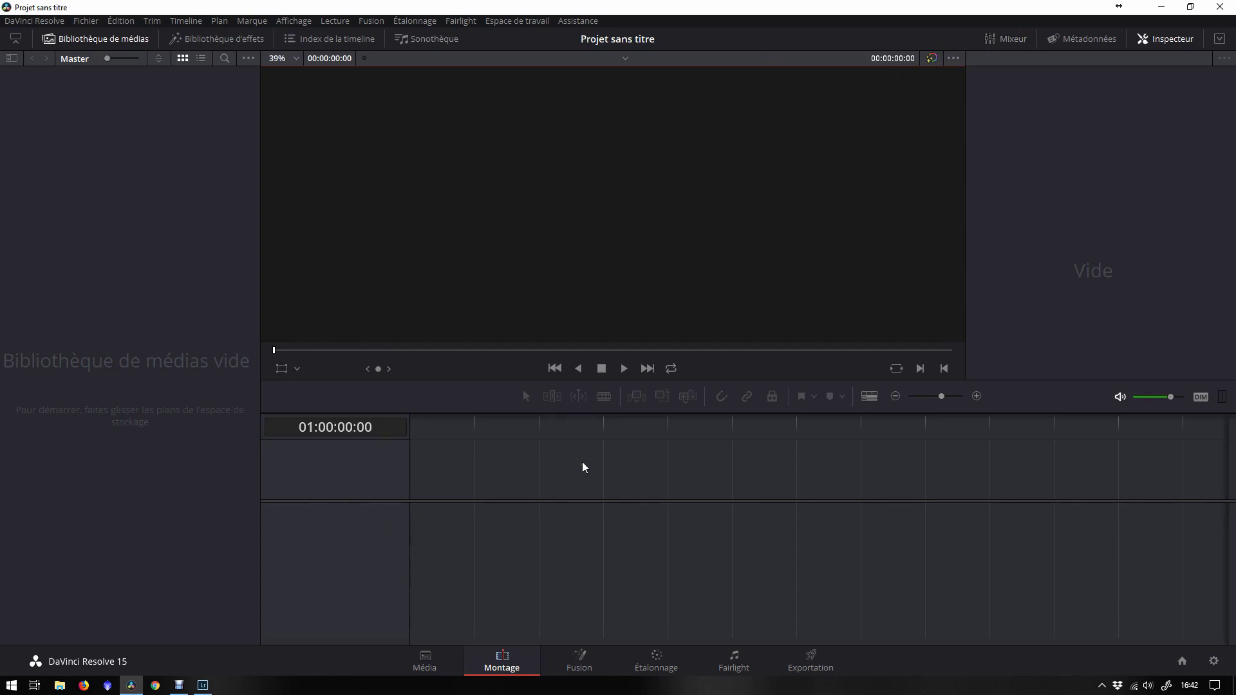
pyautogui.click(252, 224)
pyautogui.click(115, 189)
pyautogui.click(70, 356)
pyautogui.click(424, 658)
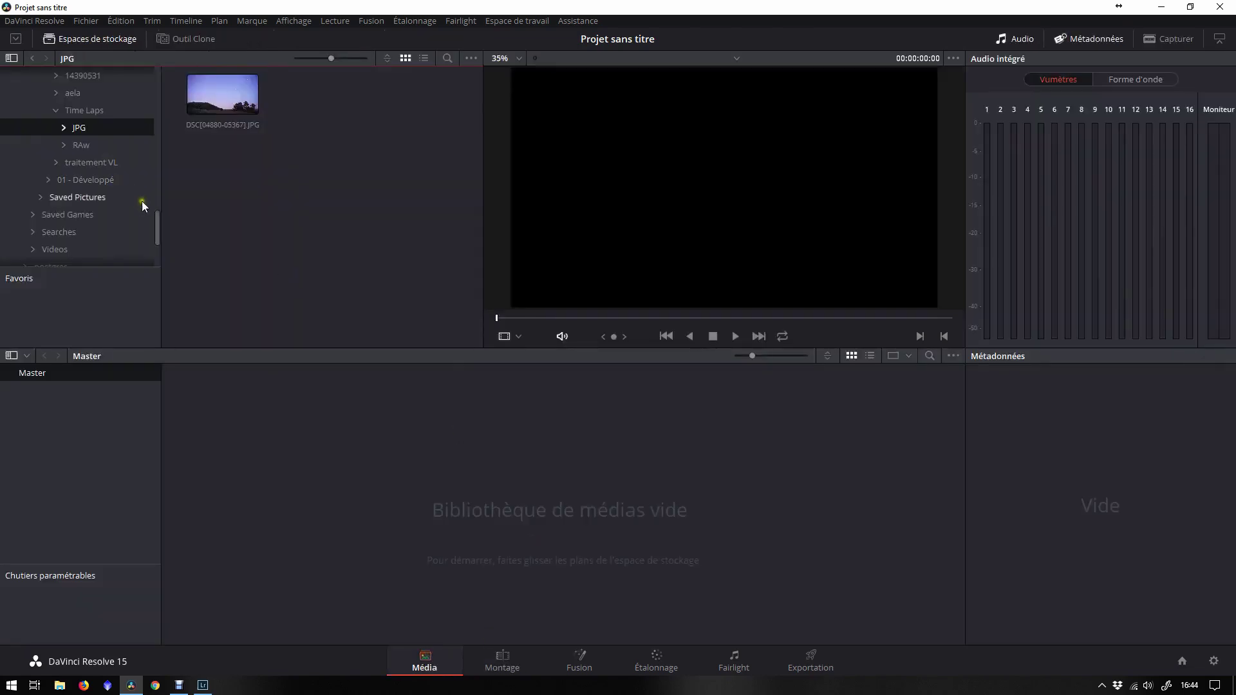
pyautogui.moveTo(156, 225)
pyautogui.mouseDown()
pyautogui.moveTo(160, 58)
pyautogui.moveTo(160, 210)
pyautogui.mouseUp()
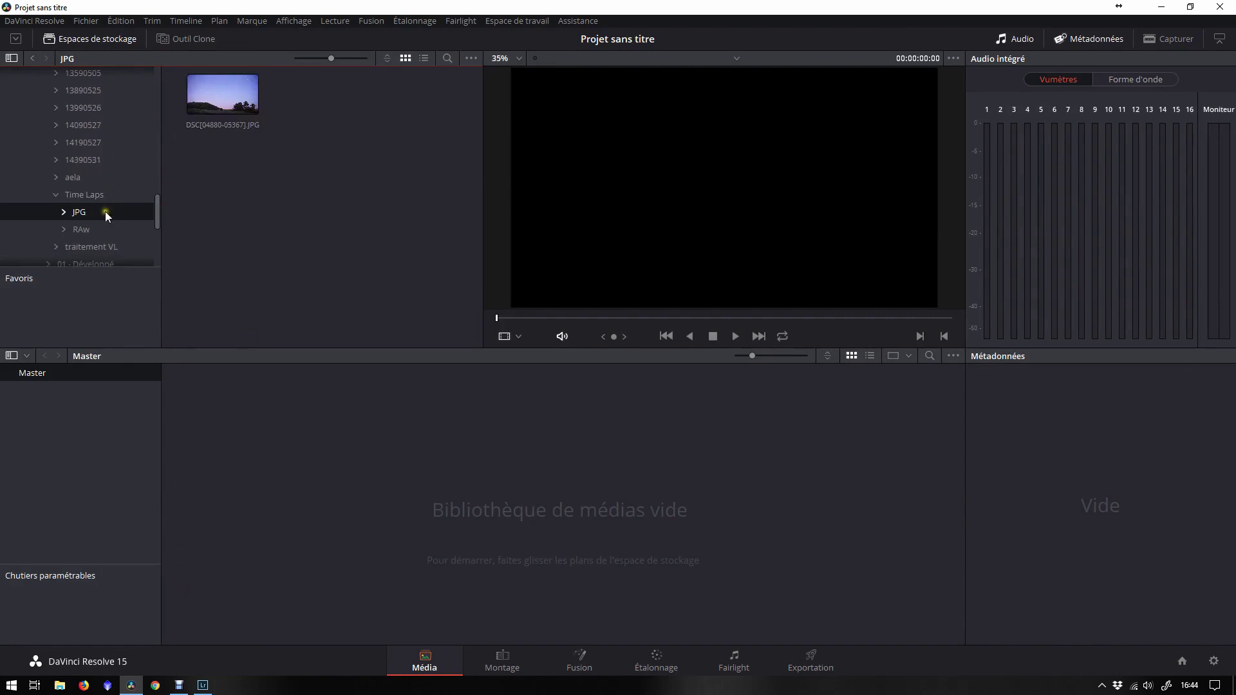
pyautogui.click(82, 196)
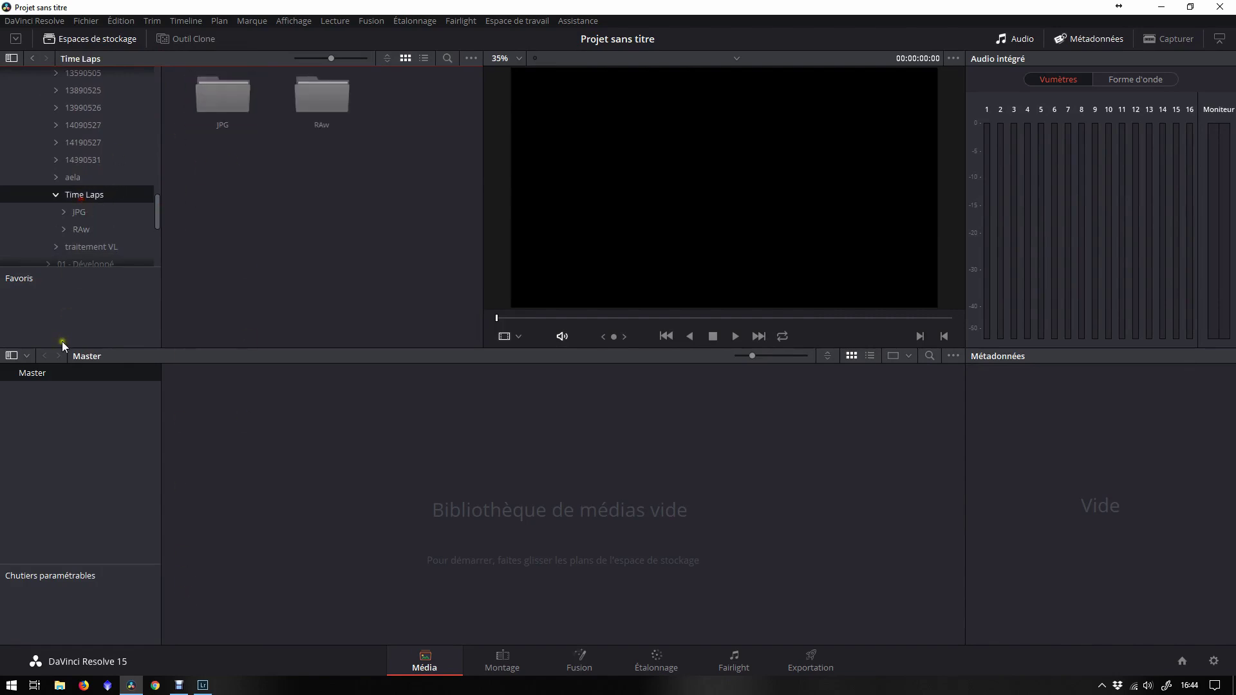
pyautogui.doubleClick(222, 91)
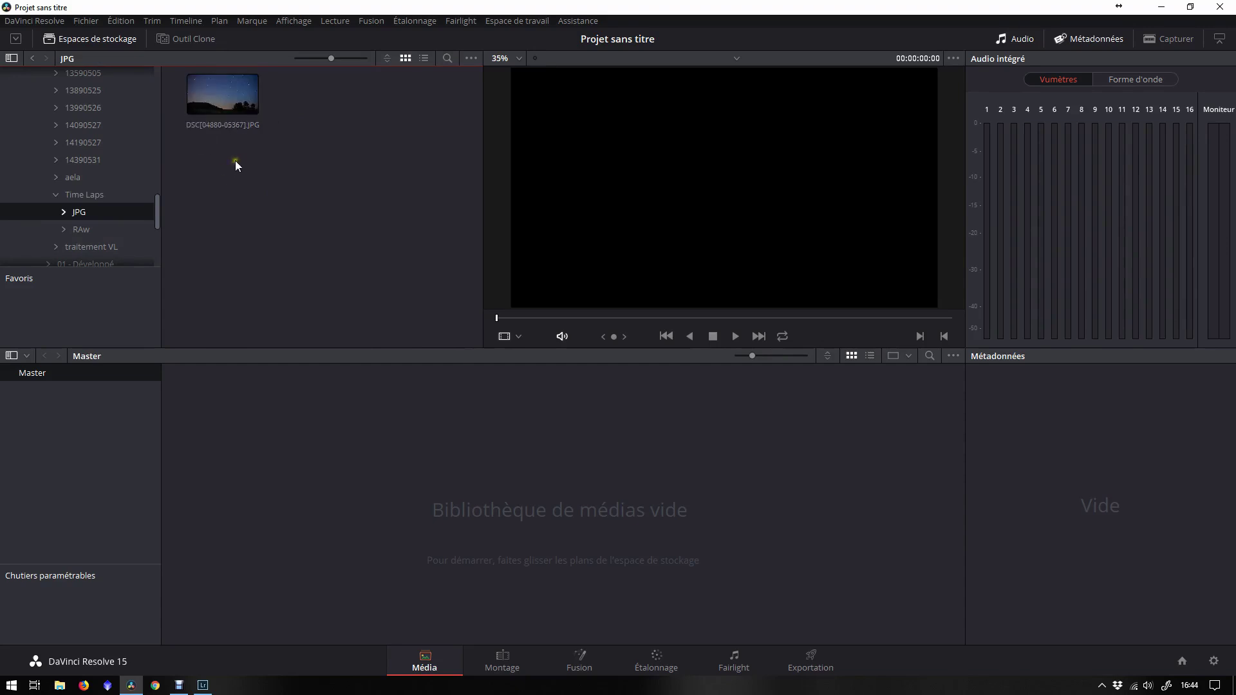
pyautogui.click(213, 102)
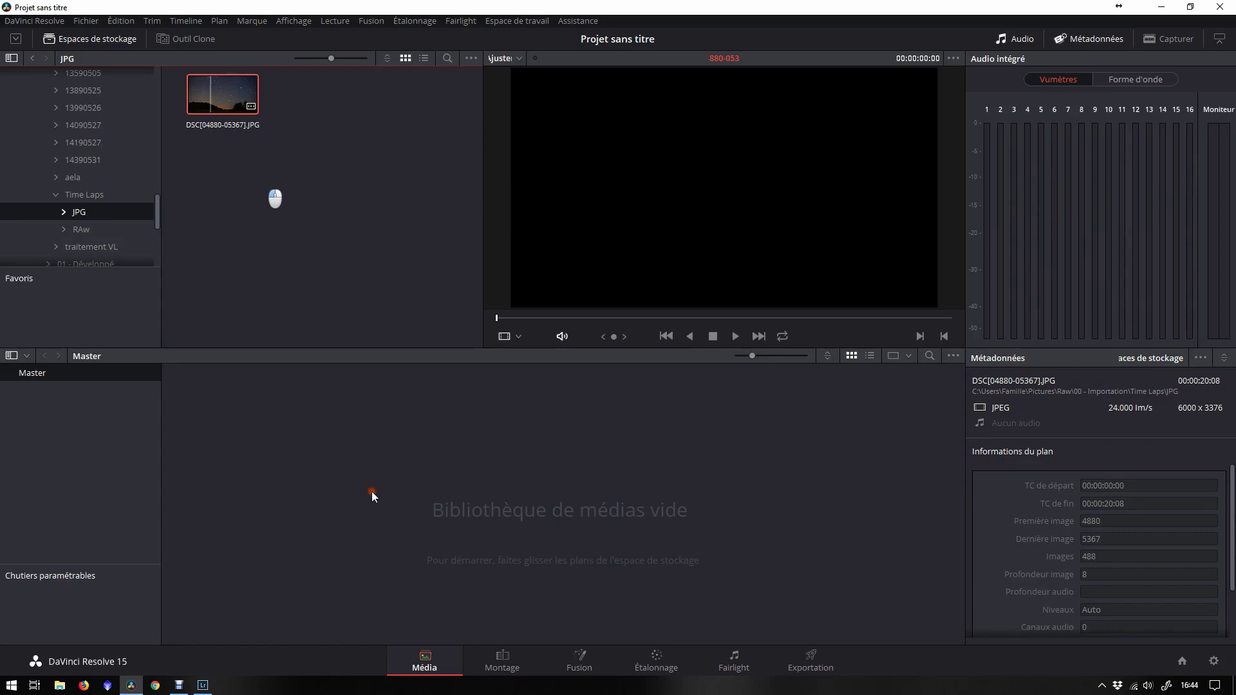
pyautogui.moveTo(372, 492); pyautogui.dragTo(403, 477)
pyautogui.click(493, 660)
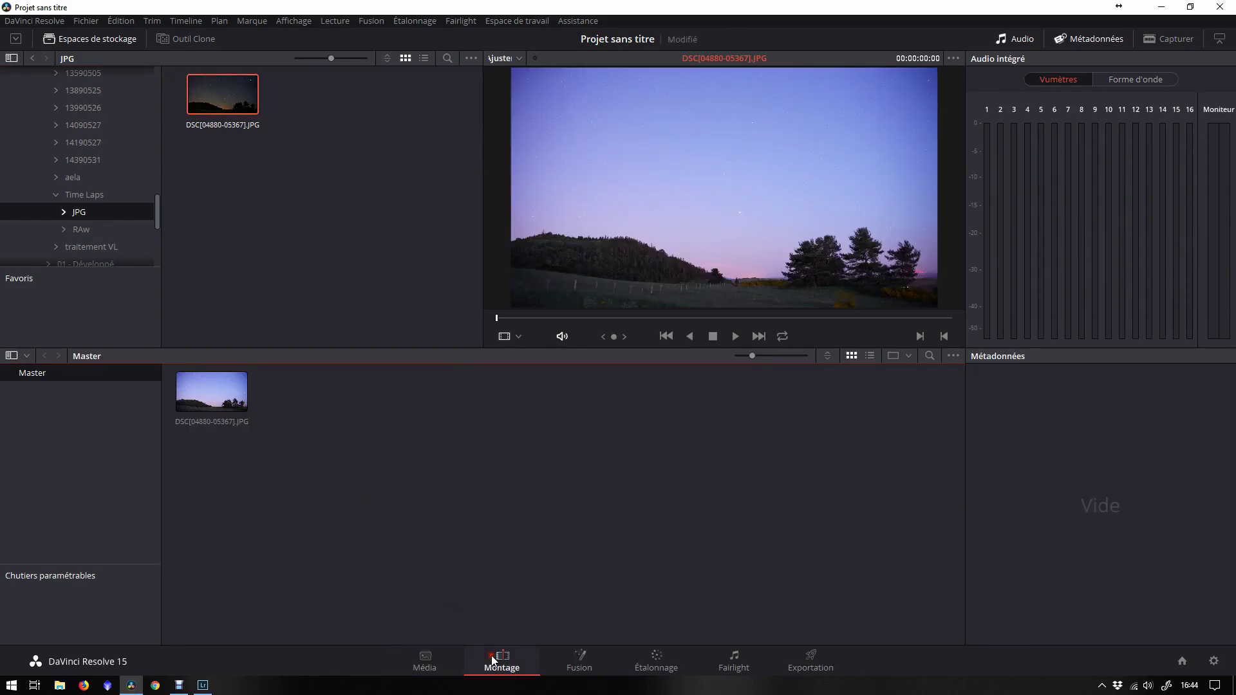
pyautogui.click(32, 93)
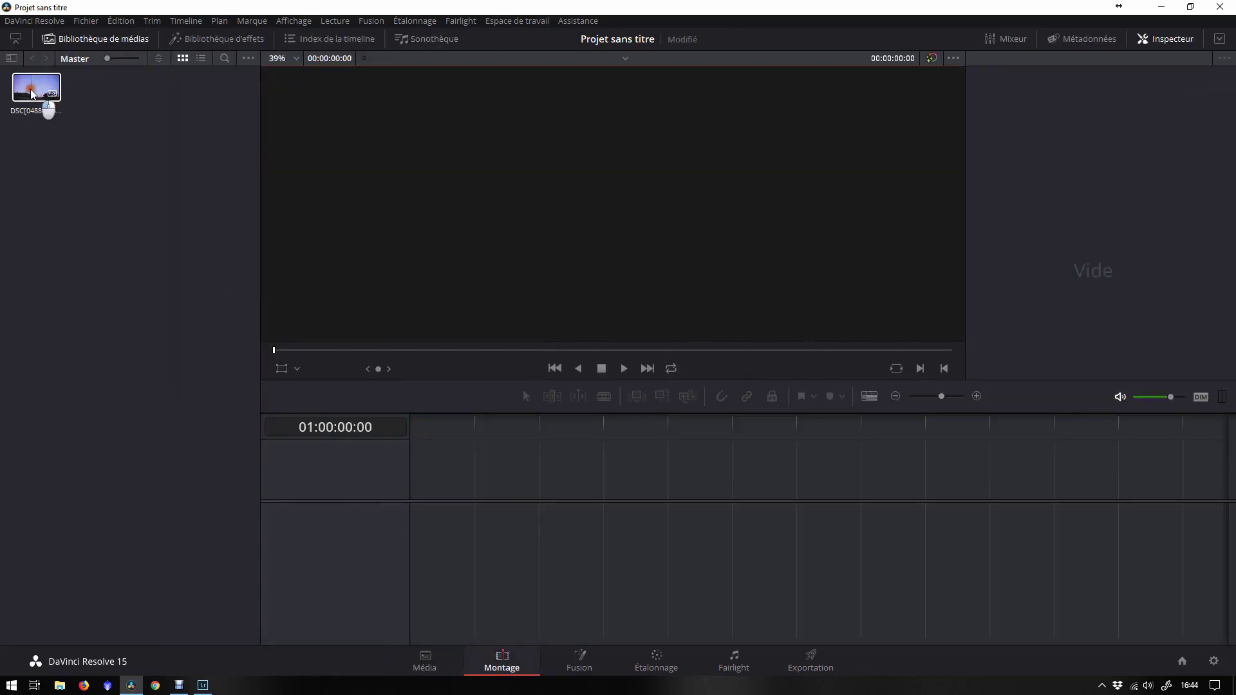
pyautogui.moveTo(32, 94); pyautogui.dragTo(418, 528)
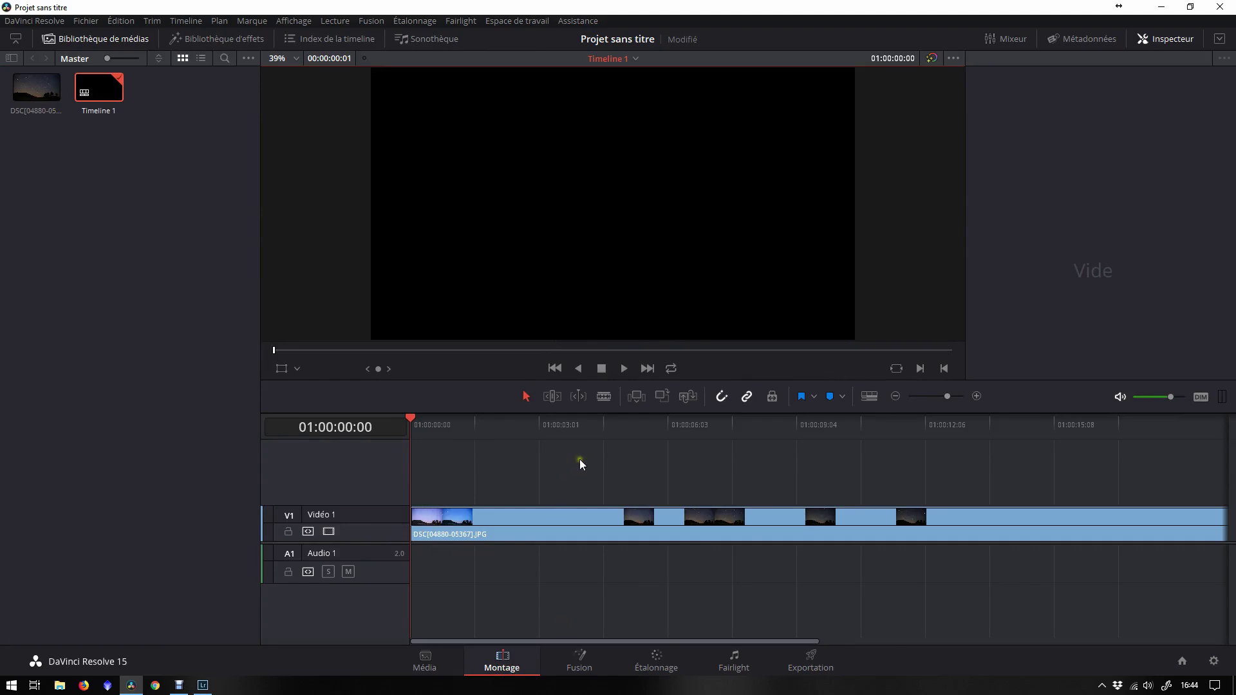
# Play the time-lapse on the timeline from its beginning, and stop the playback after about five seconds
pyautogui.click(412, 418)
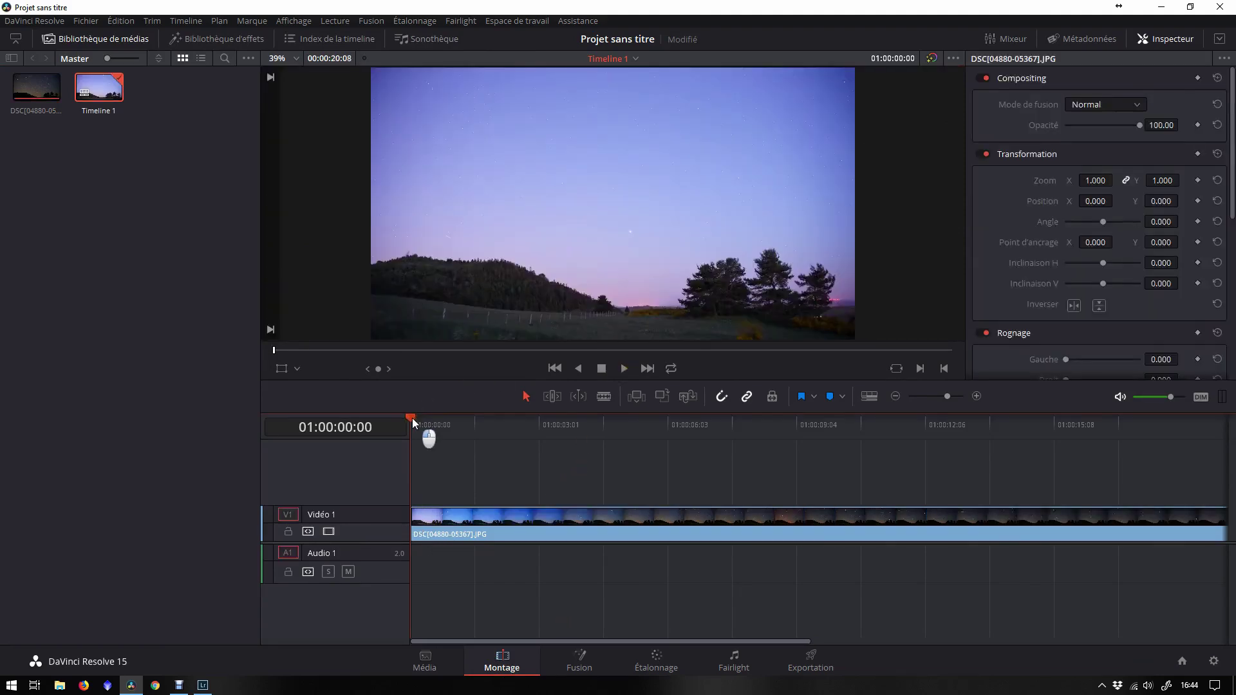
pyautogui.click(623, 368)
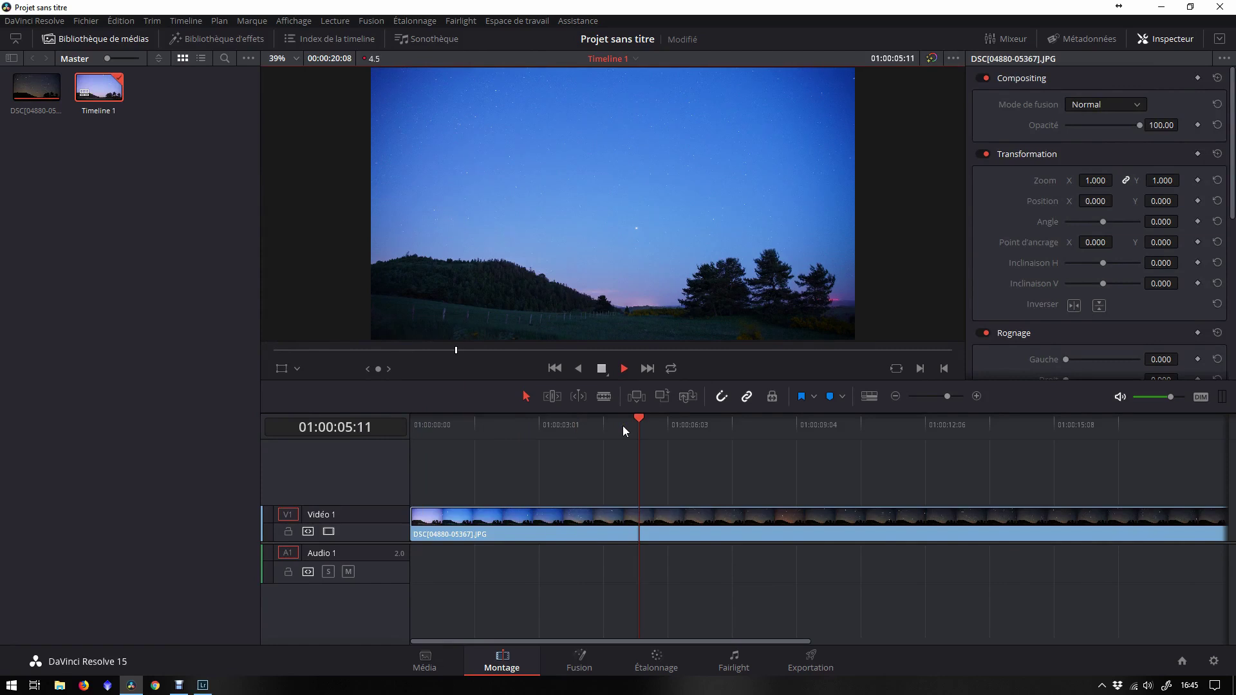
pyautogui.click(601, 368)
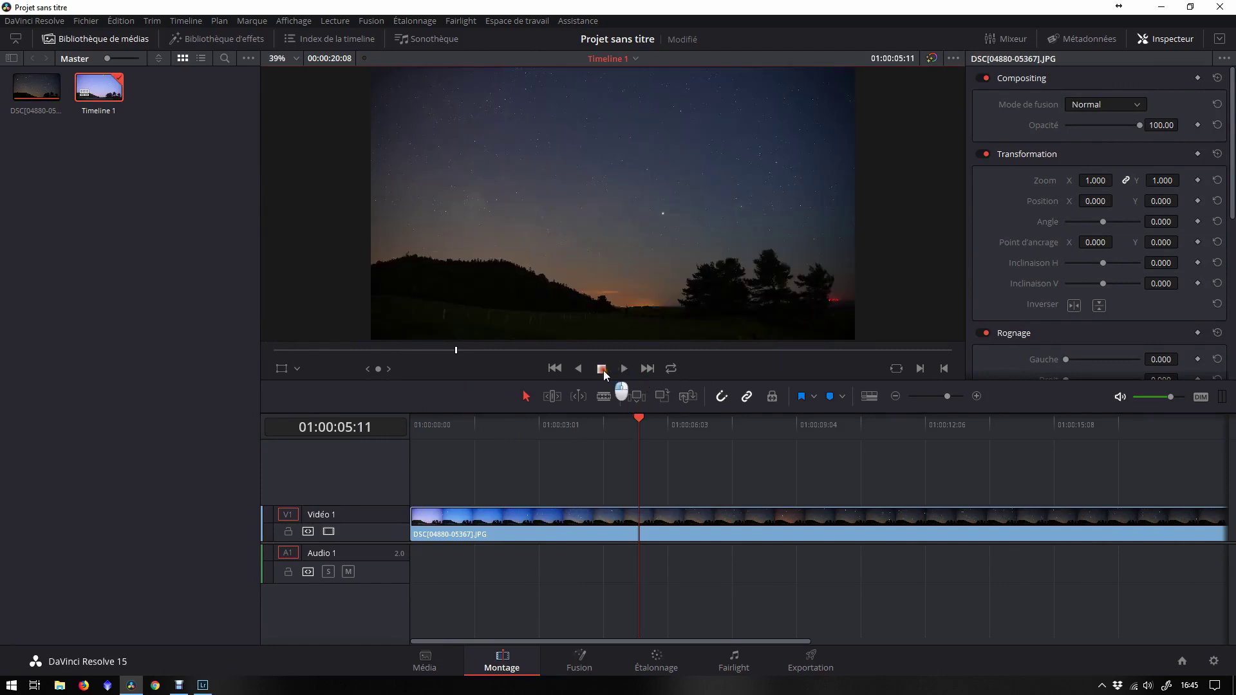
# Set the speed of the time-lapse clip on the Vidéo 1 track to 100 %
pyautogui.click(586, 534)
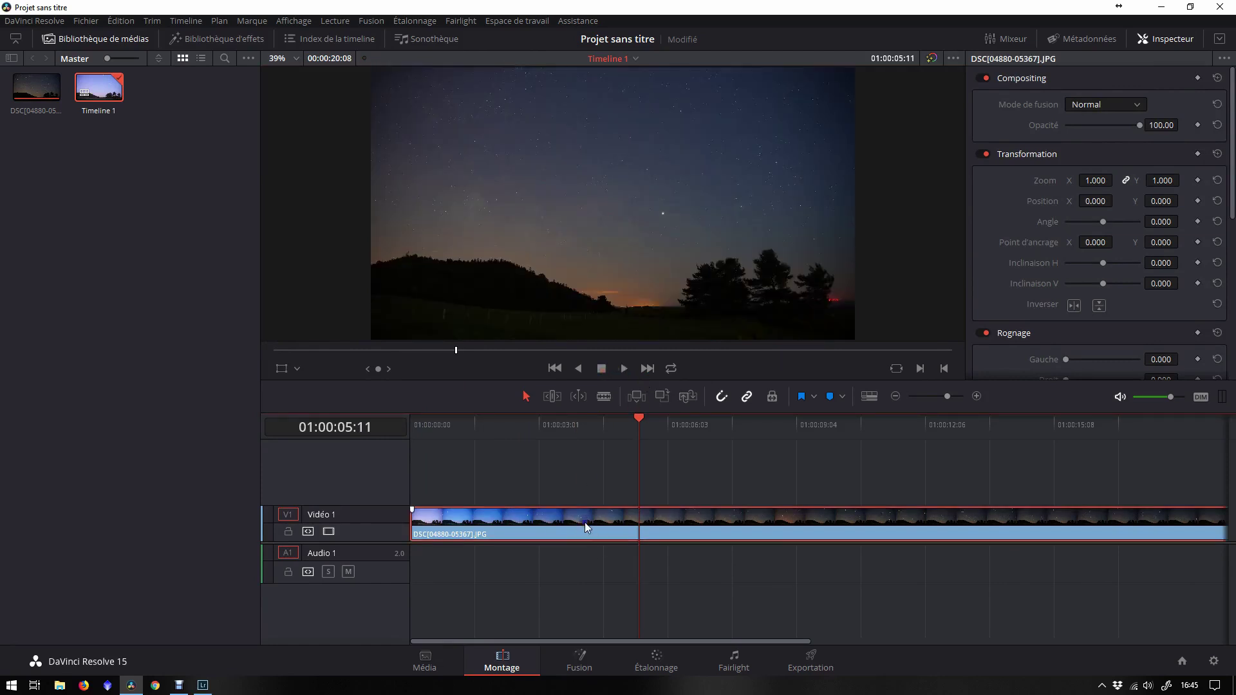
pyautogui.rightClick(585, 523)
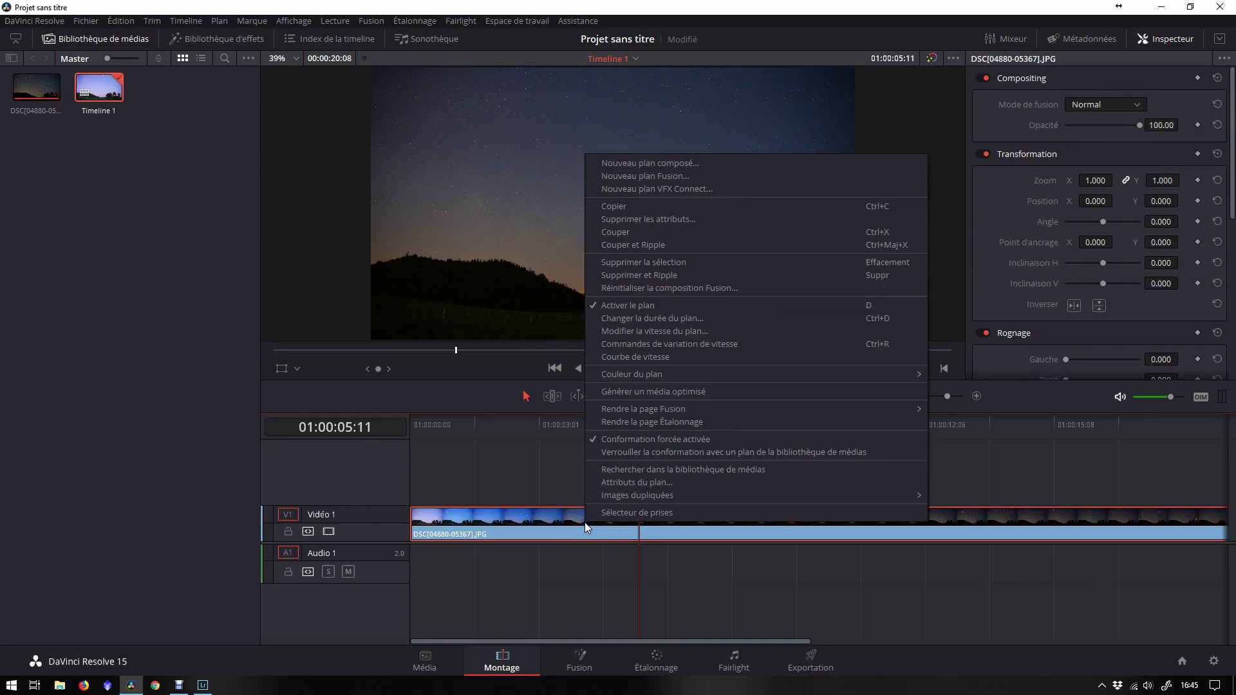
pyautogui.click(639, 332)
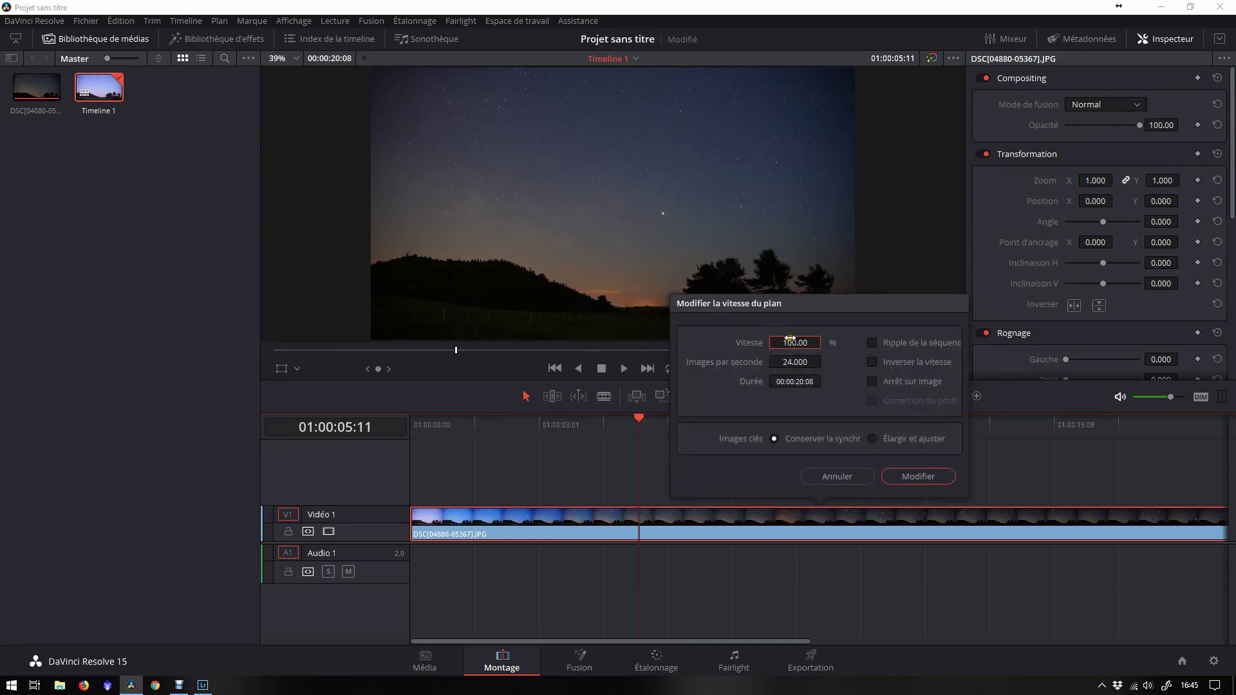
pyautogui.moveTo(789, 338); pyautogui.dragTo(773, 343)
pyautogui.click(788, 341)
pyautogui.write('100')
pyautogui.press('Return')
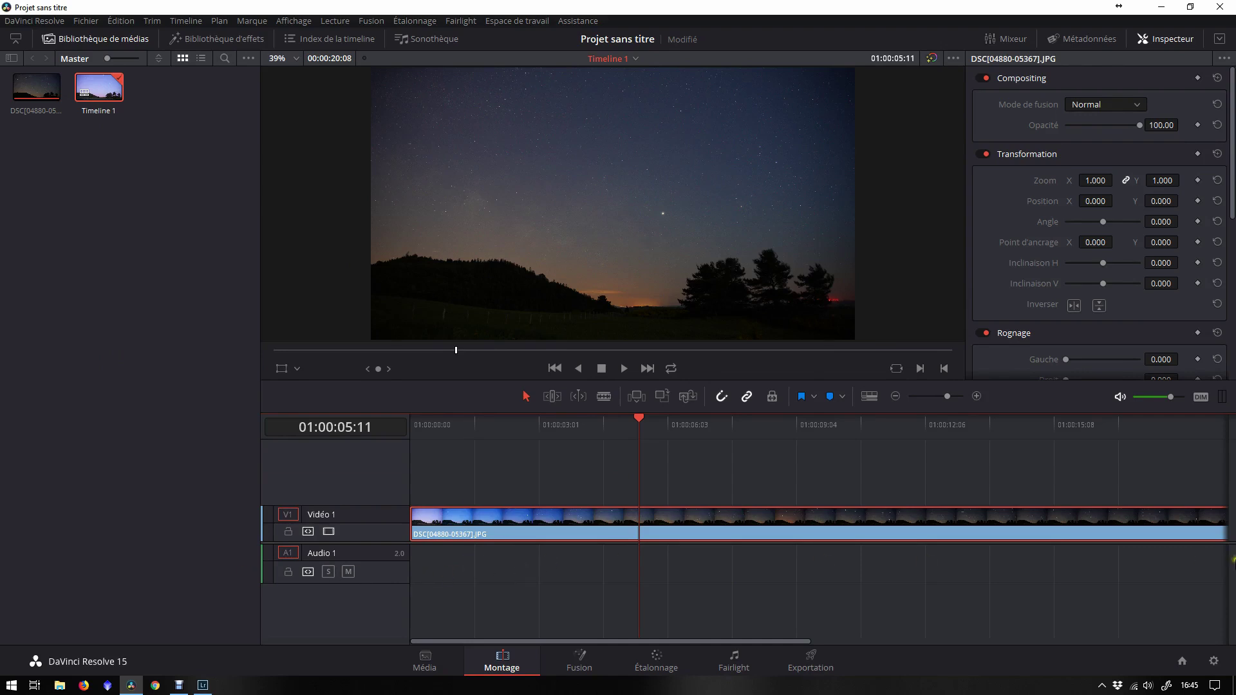
# Split the time-lapse clip with the blade at about 01:00:09:21 and select its second part
pyautogui.click(692, 643)
pyautogui.click(602, 397)
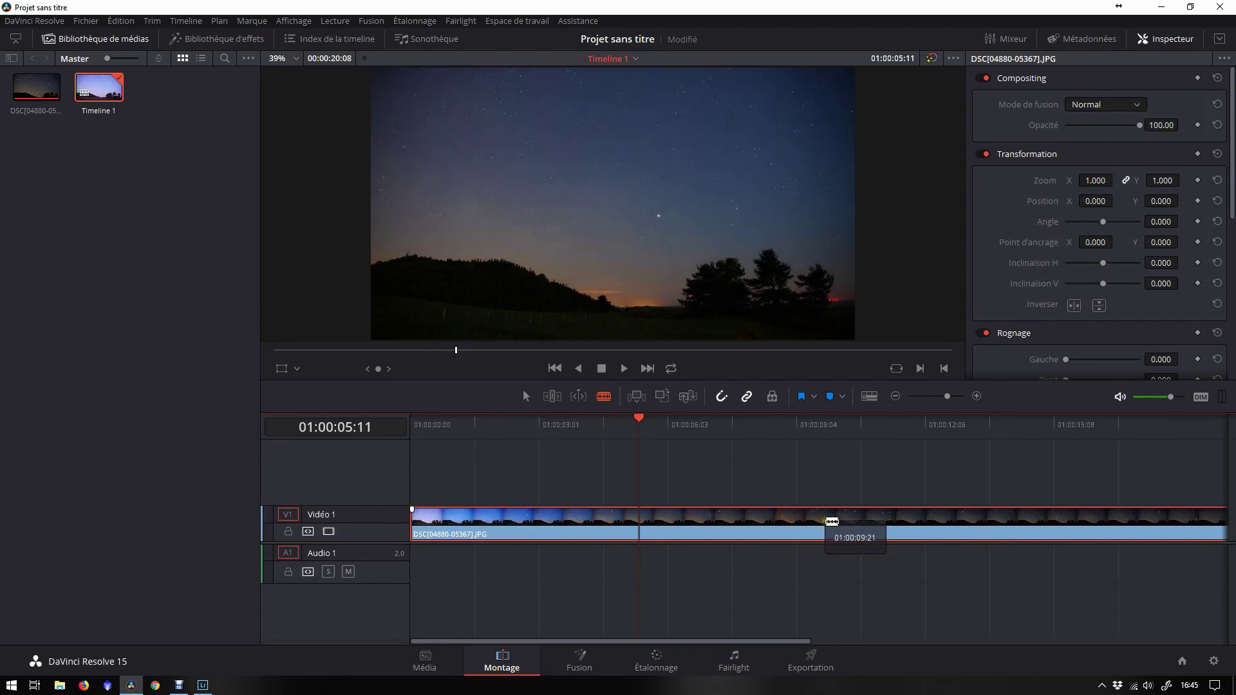
pyautogui.click(826, 534)
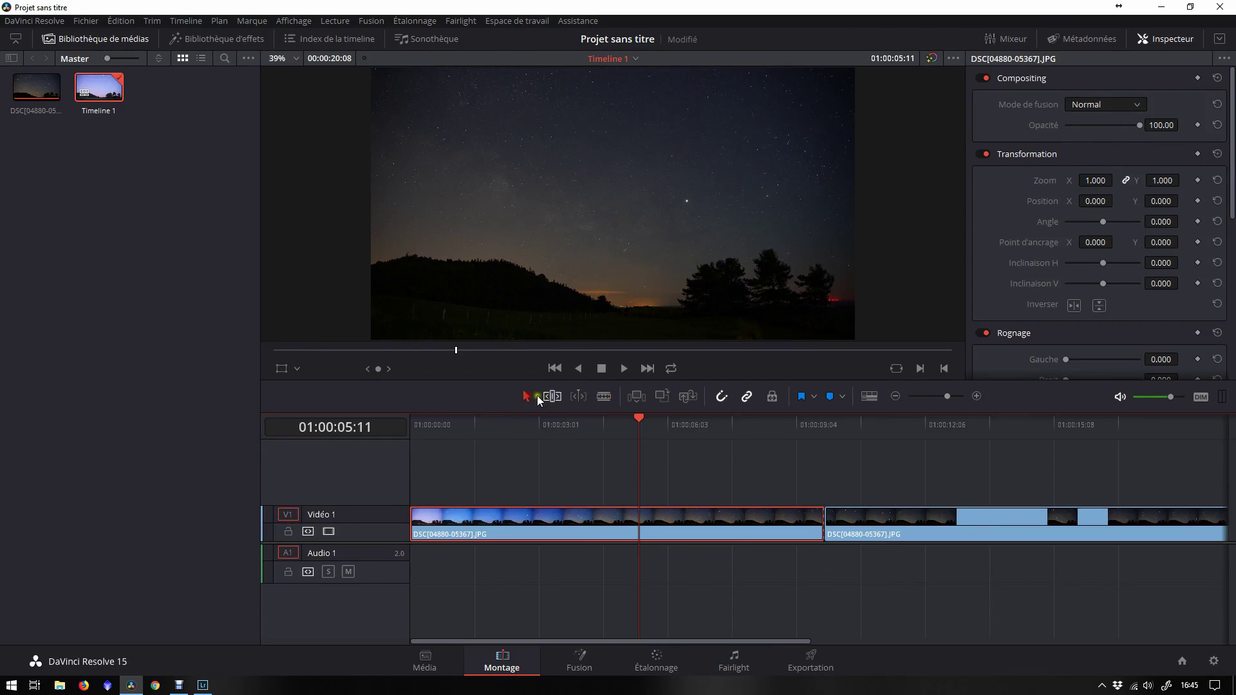
pyautogui.click(526, 397)
pyautogui.moveTo(916, 519)
pyautogui.mouseDown()
pyautogui.moveTo(971, 518)
pyautogui.moveTo(927, 514)
pyautogui.mouseUp()
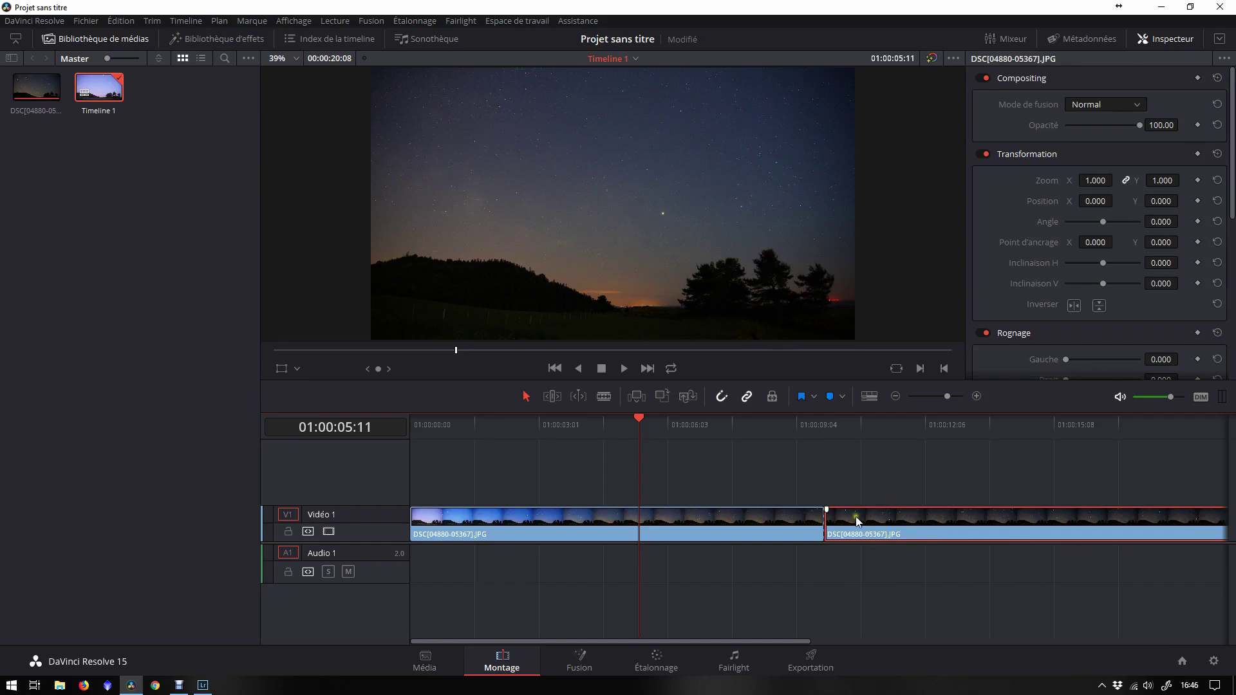
# Go to the Exportation page and set the video export format to MP4
pyautogui.click(812, 658)
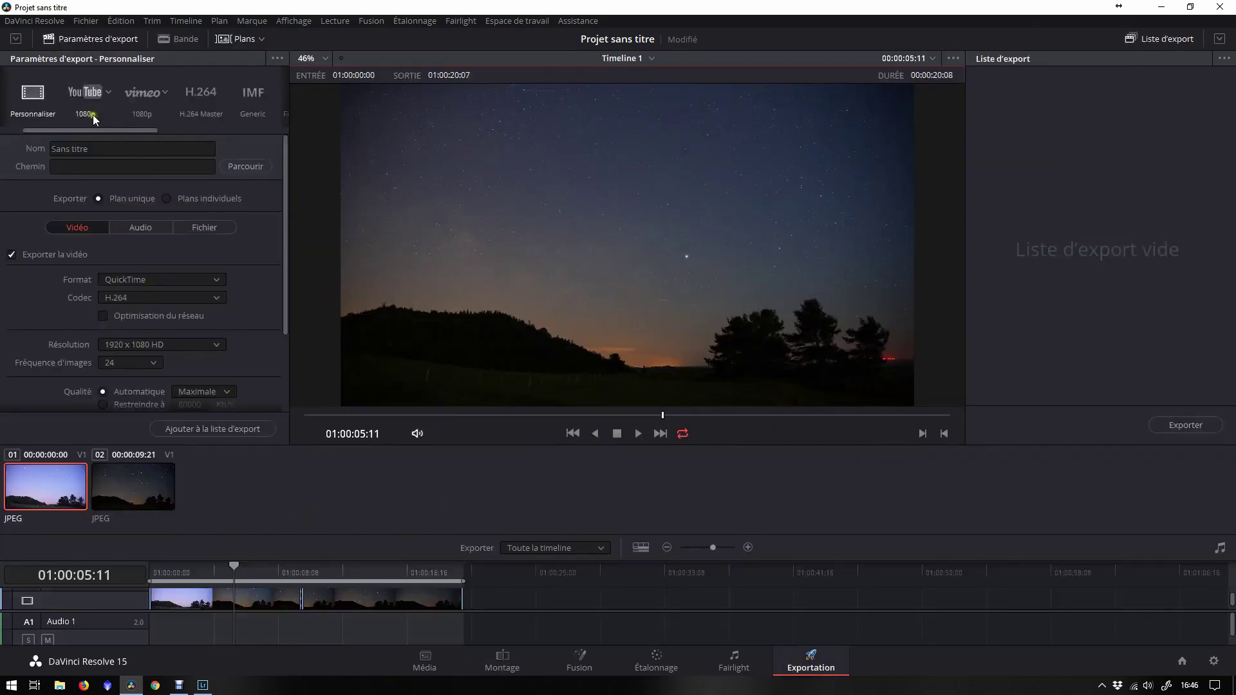
pyautogui.click(101, 147)
pyautogui.tripleClick(115, 152)
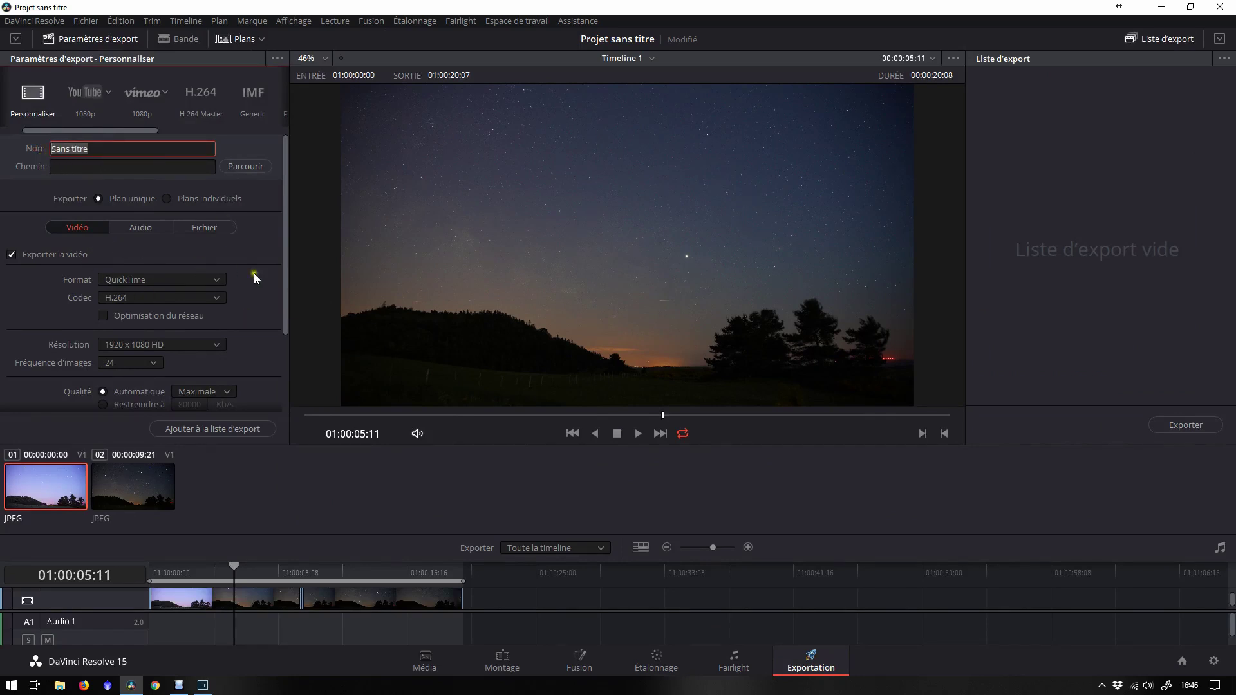
pyautogui.click(184, 278)
pyautogui.scroll(-1, 137, 423)
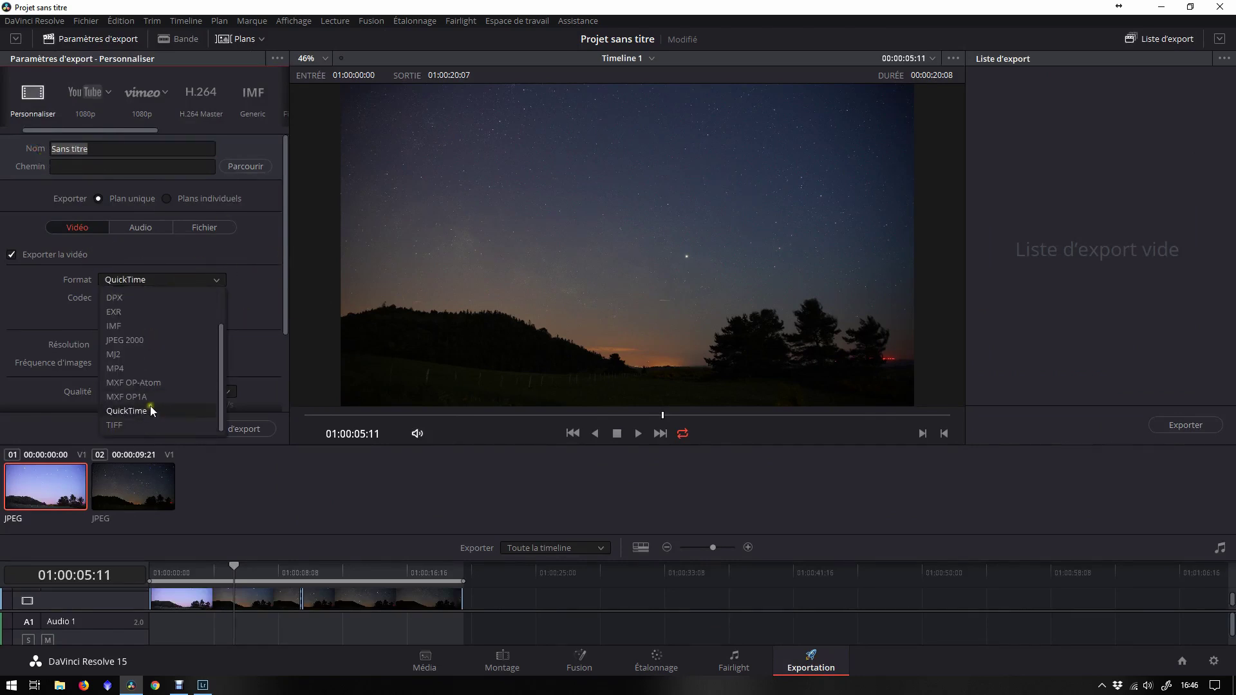
pyautogui.click(147, 368)
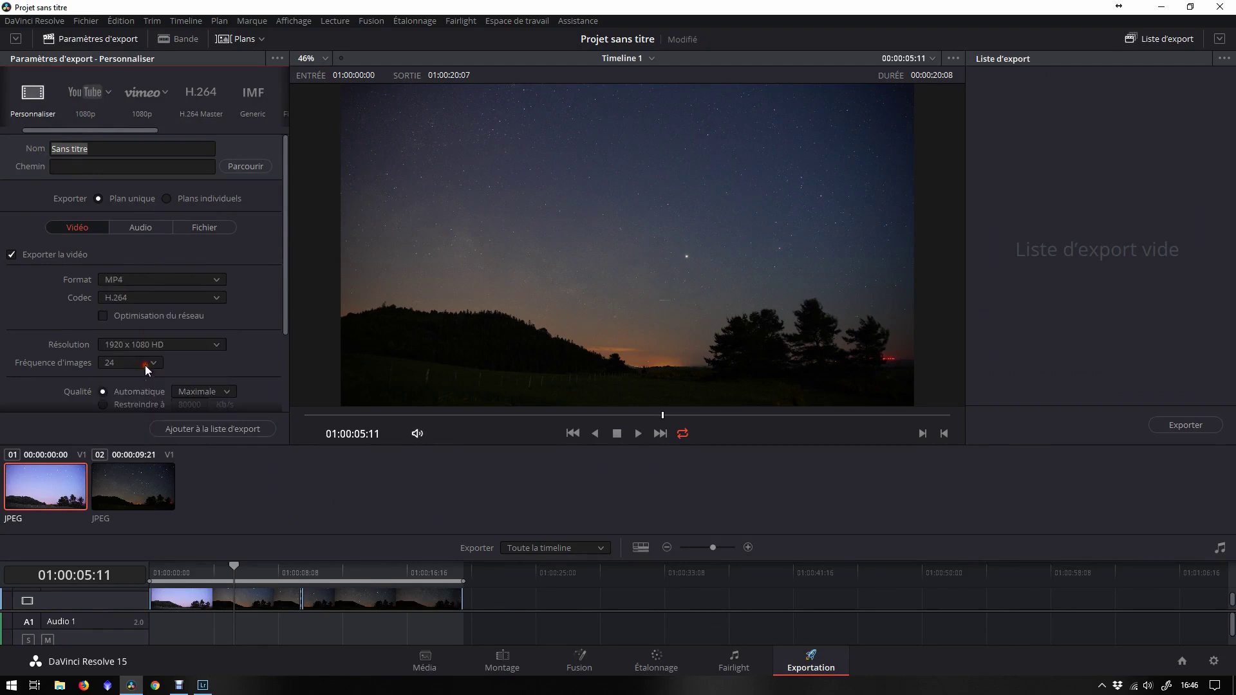
# Set the export destination to the Bureau folder with the file name Sans titre
pyautogui.moveTo(283, 262); pyautogui.dragTo(282, 290)
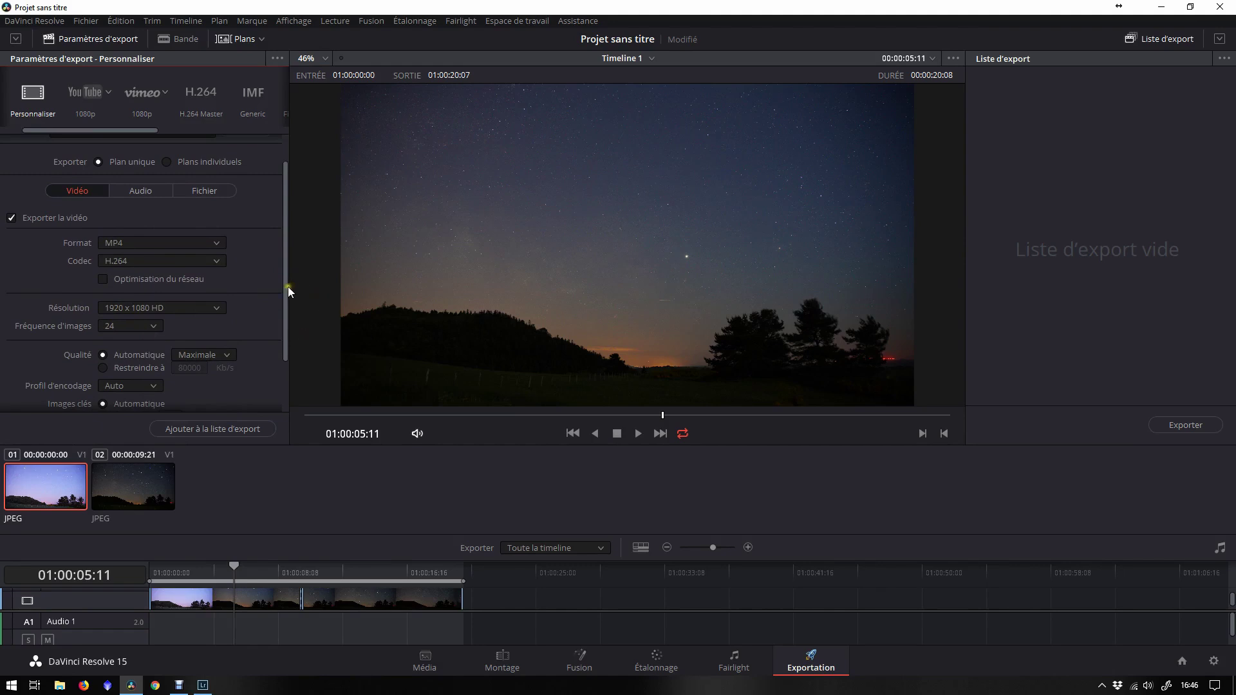
pyautogui.moveTo(283, 296); pyautogui.dragTo(280, 242)
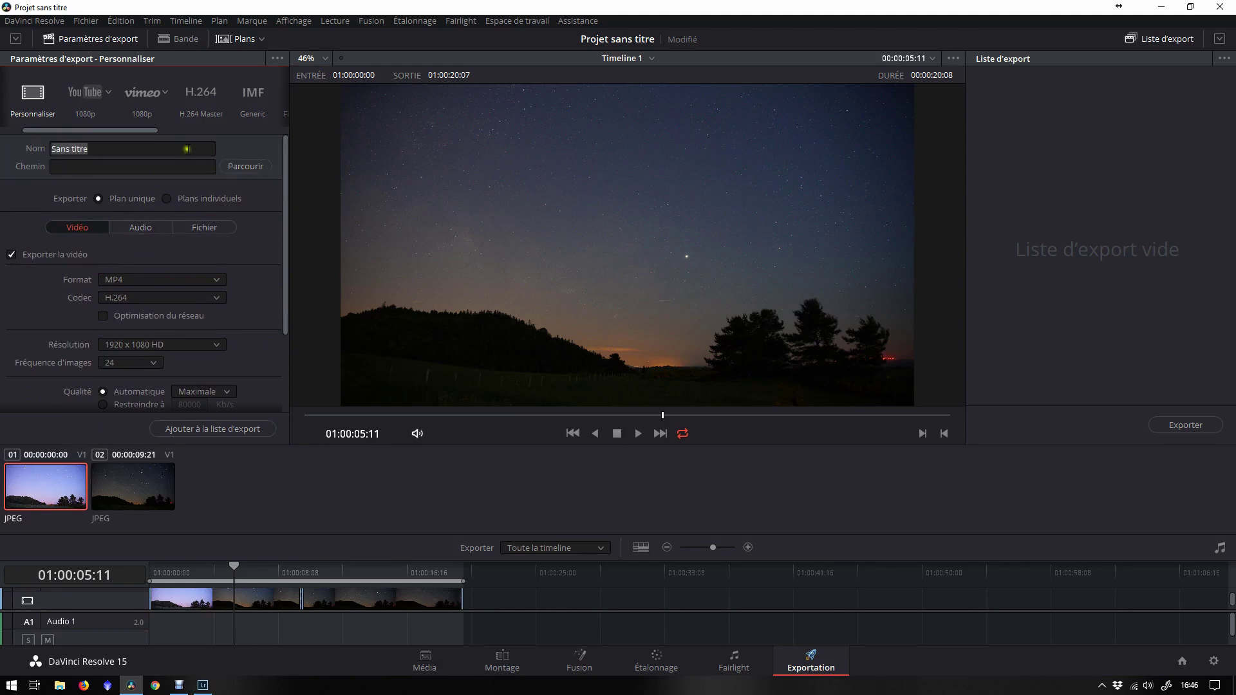
pyautogui.click(238, 167)
pyautogui.scroll(-8, 101, 185)
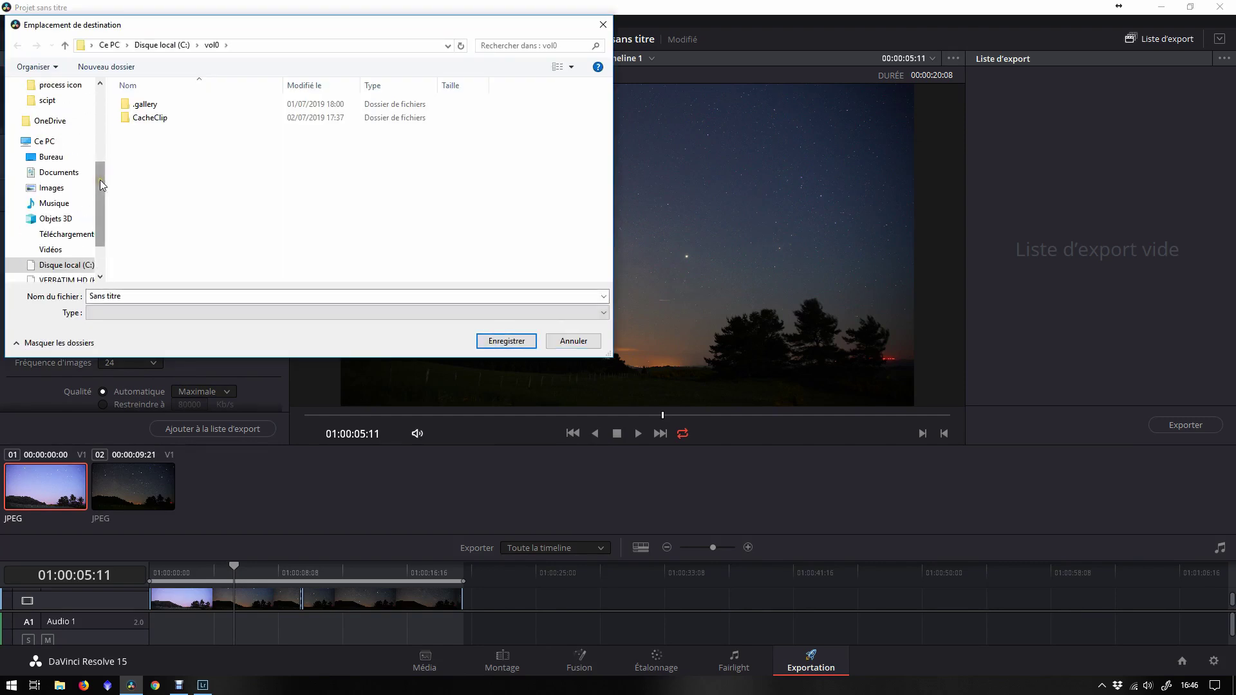
pyautogui.click(50, 157)
pyautogui.click(507, 340)
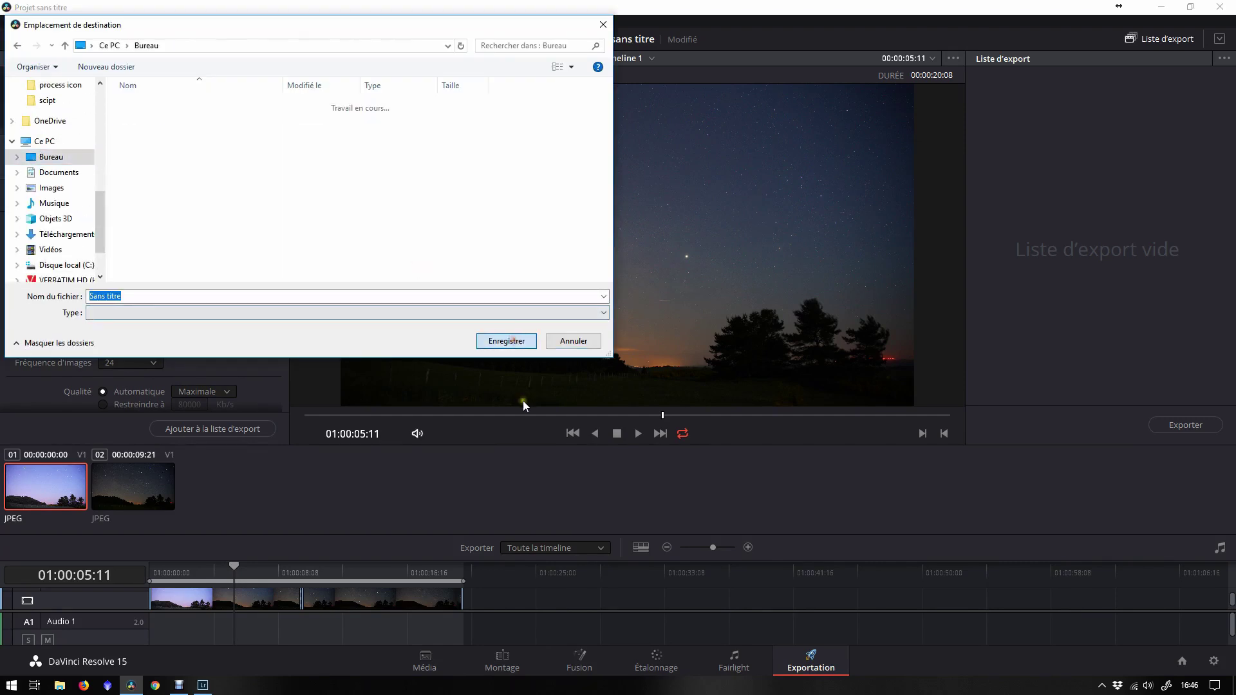